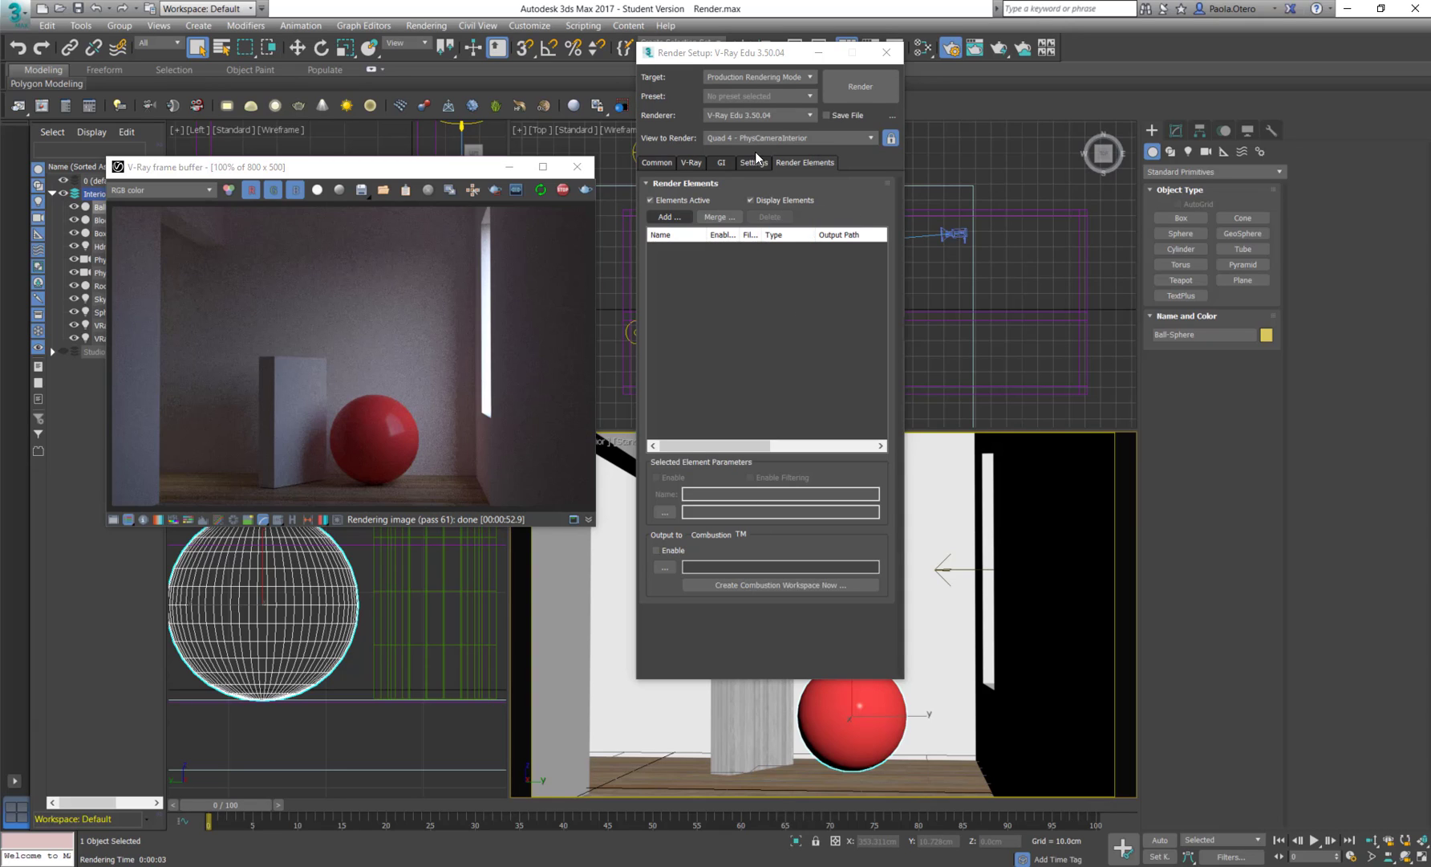
Step: Browse the Common, V-Ray, GI and Settings tabs of Render Setup, then return to Render Elements
left_click(754, 162)
left_click(659, 163)
left_click(690, 163)
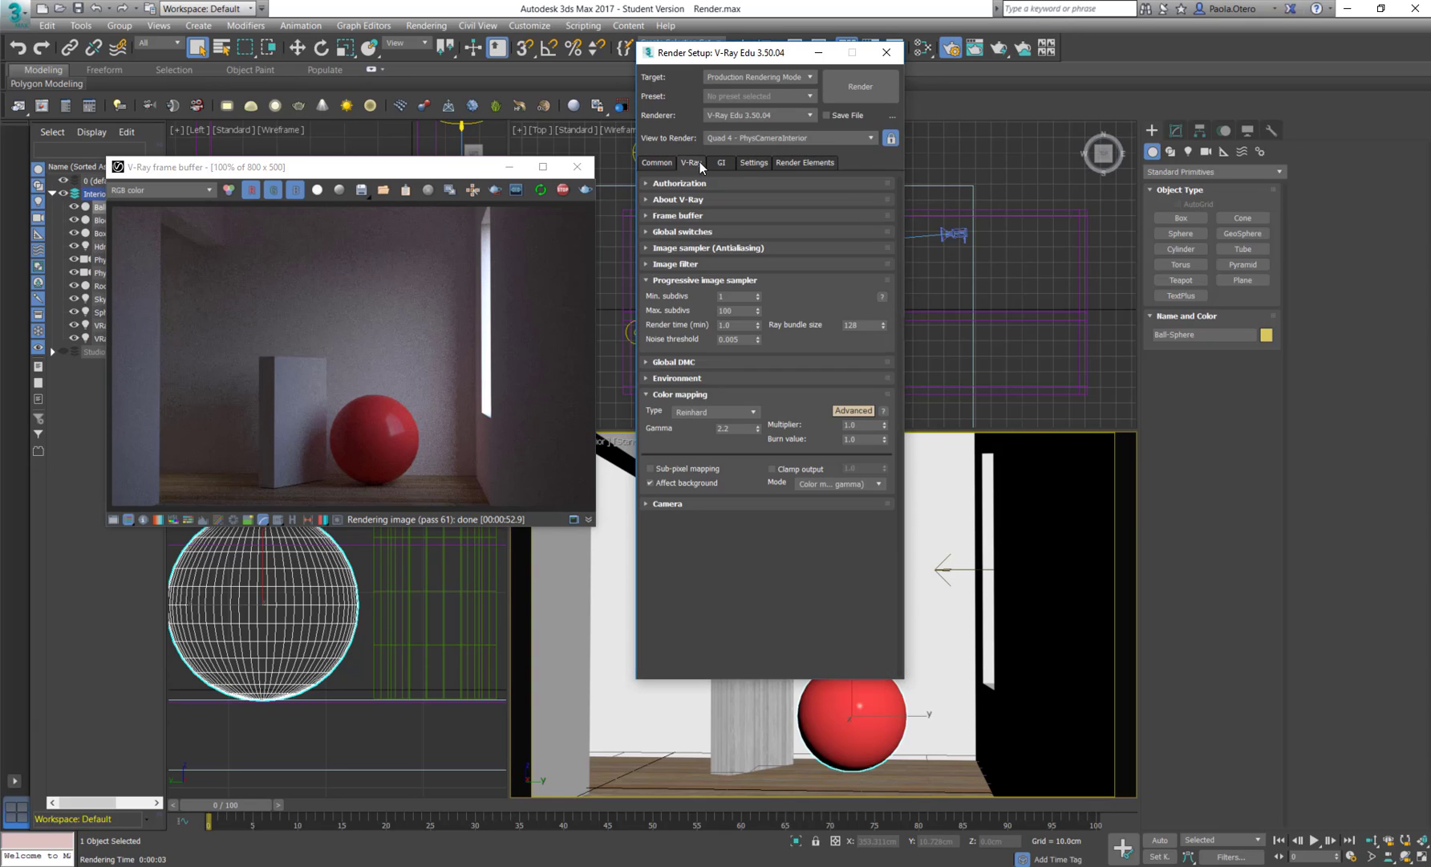
left_click(722, 162)
left_click(756, 162)
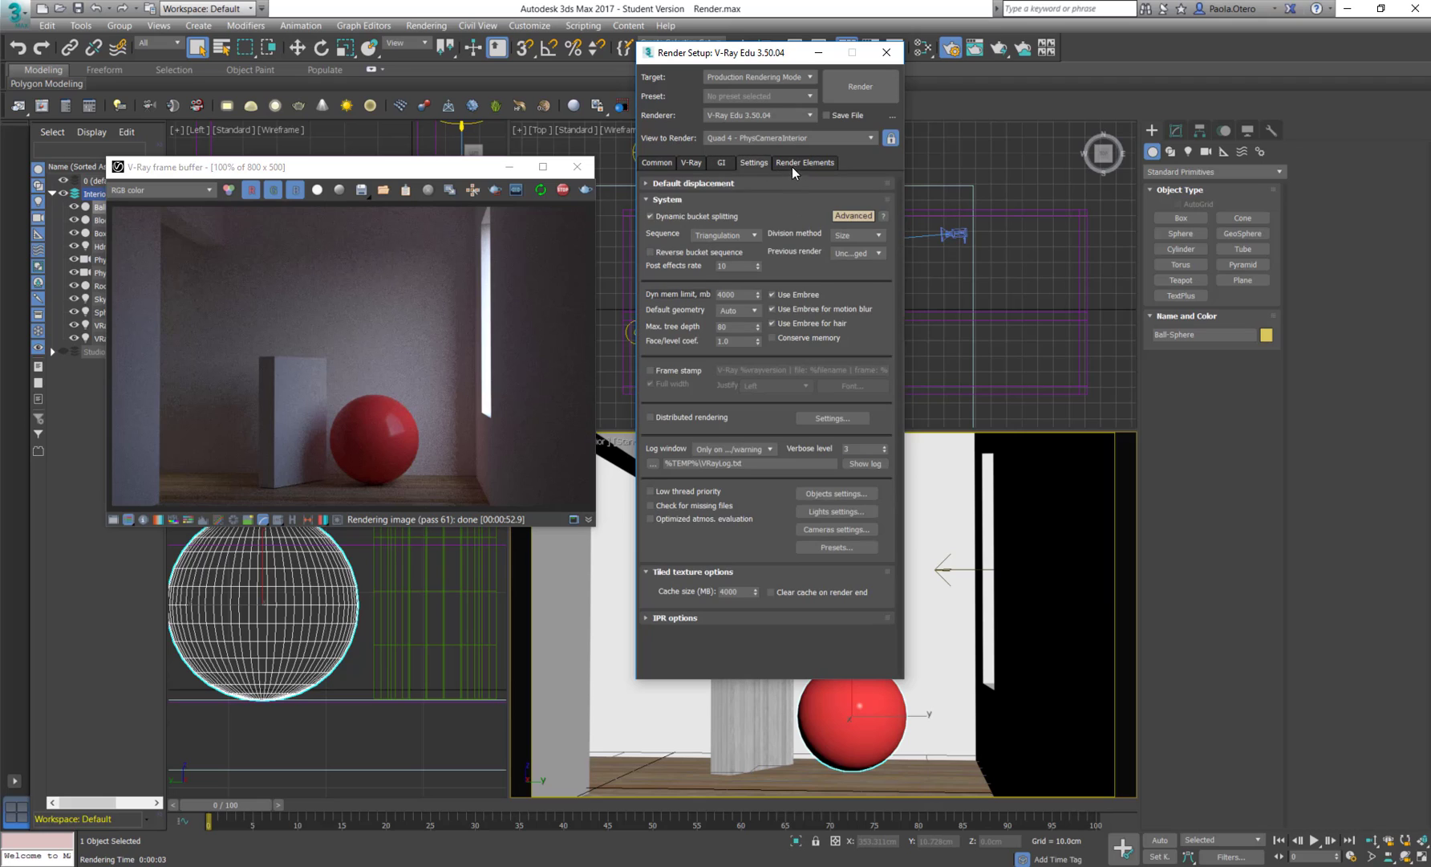
left_click(801, 162)
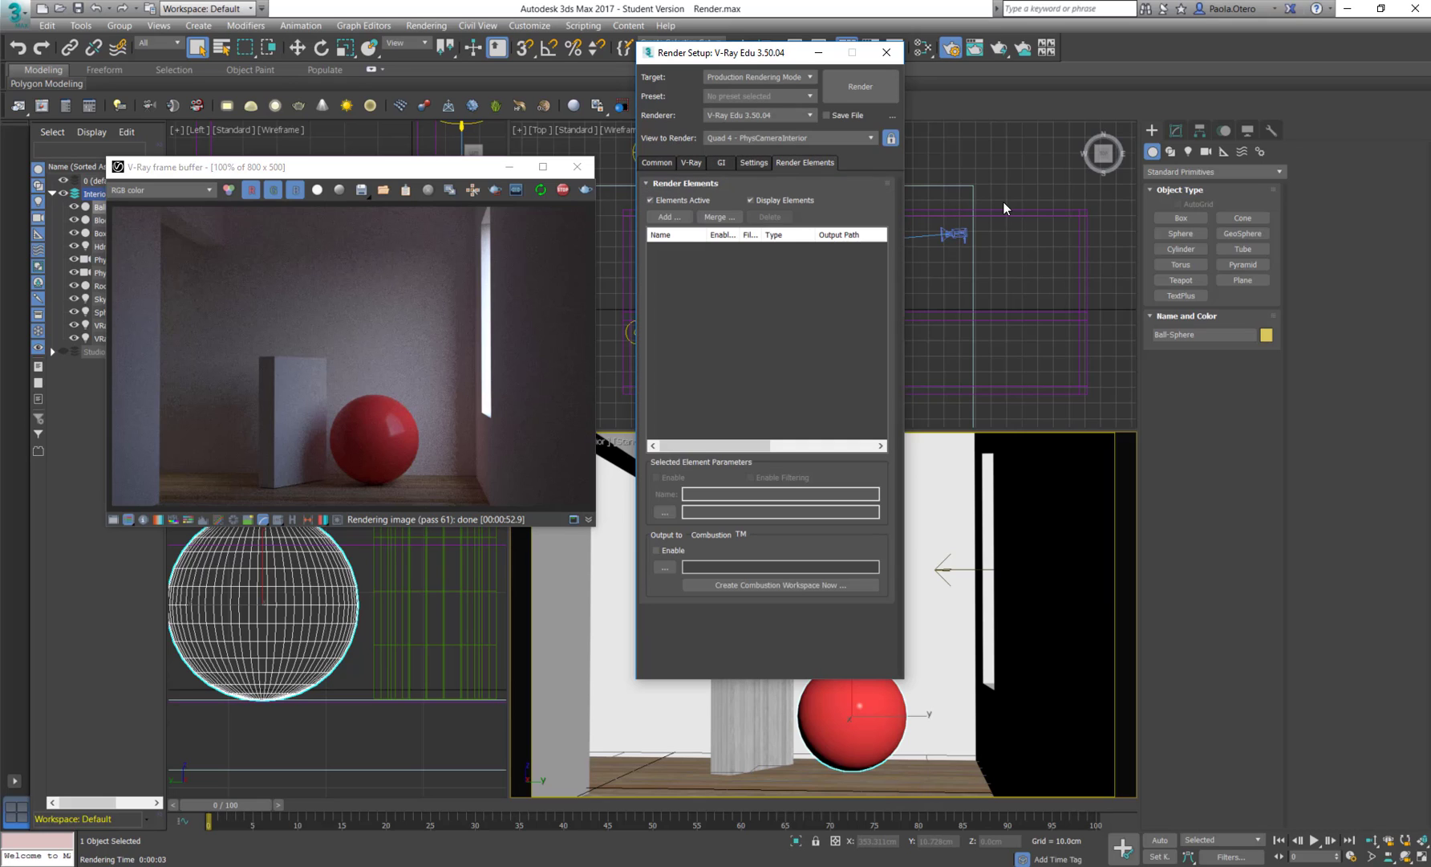
Step: Add a MultiMatteElement render element, then delete it again
left_click(670, 218)
left_click(690, 247)
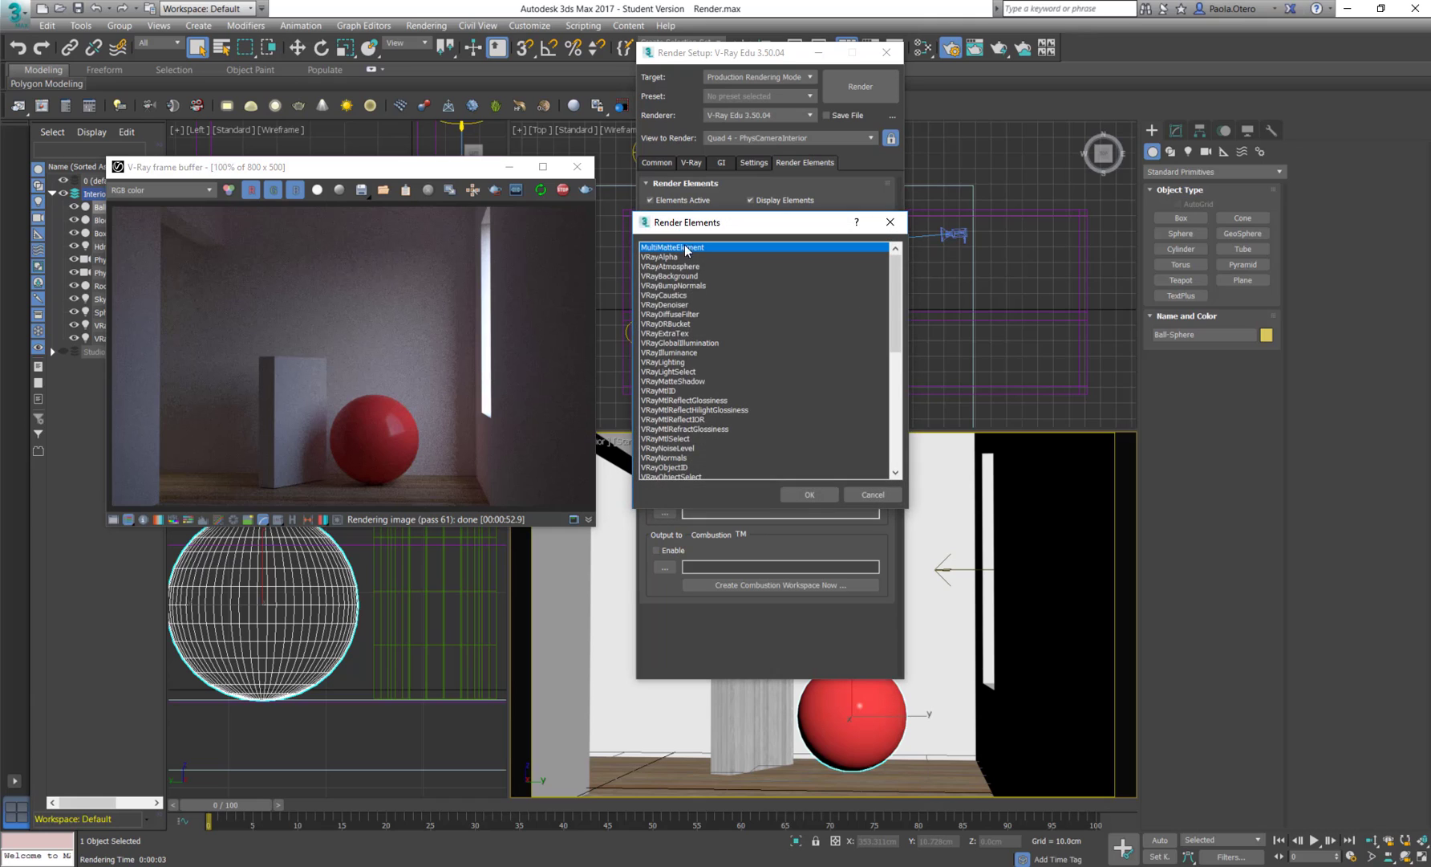
left_click(811, 495)
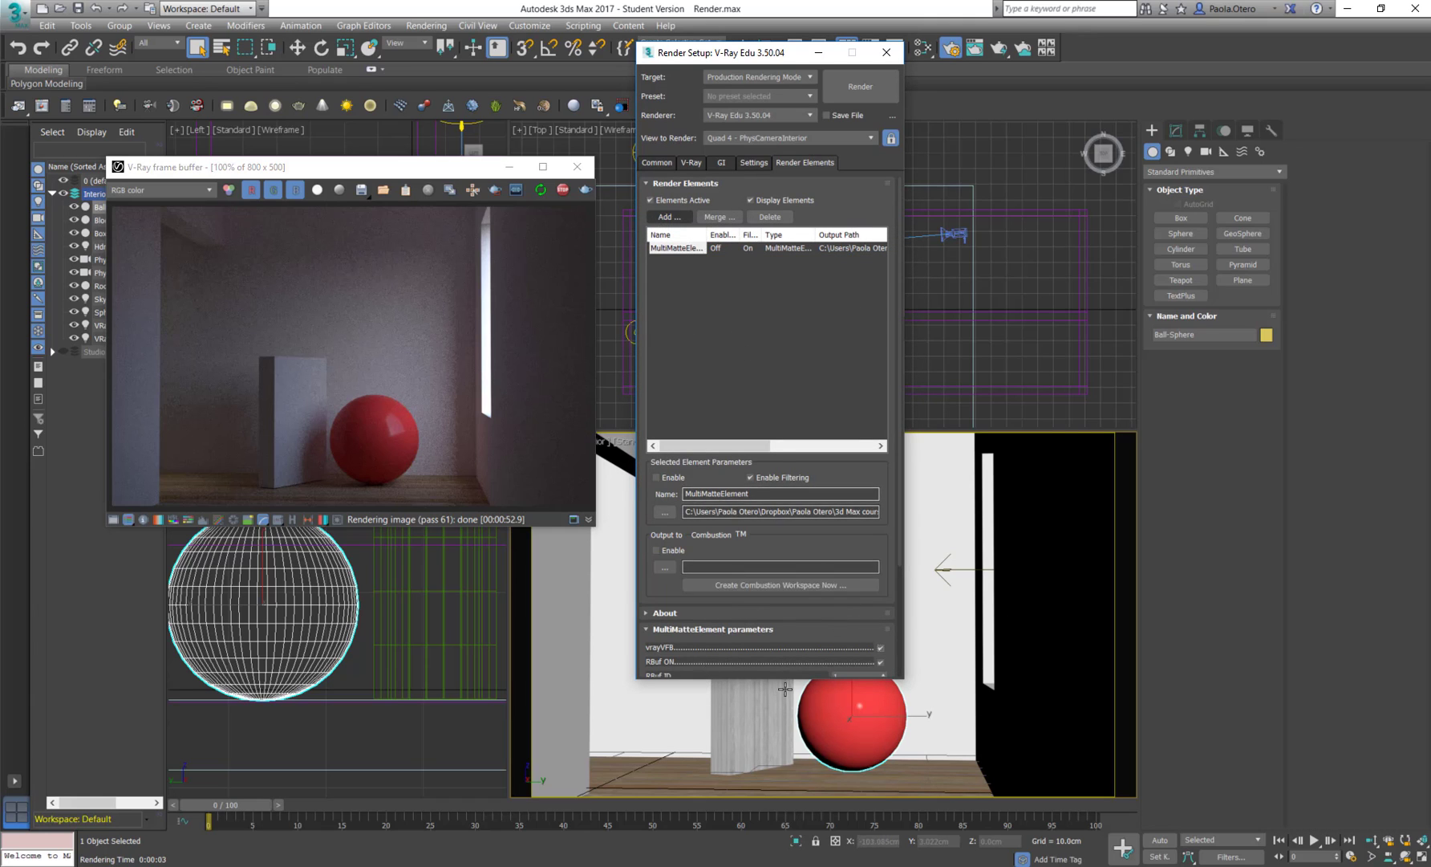
left_click(769, 217)
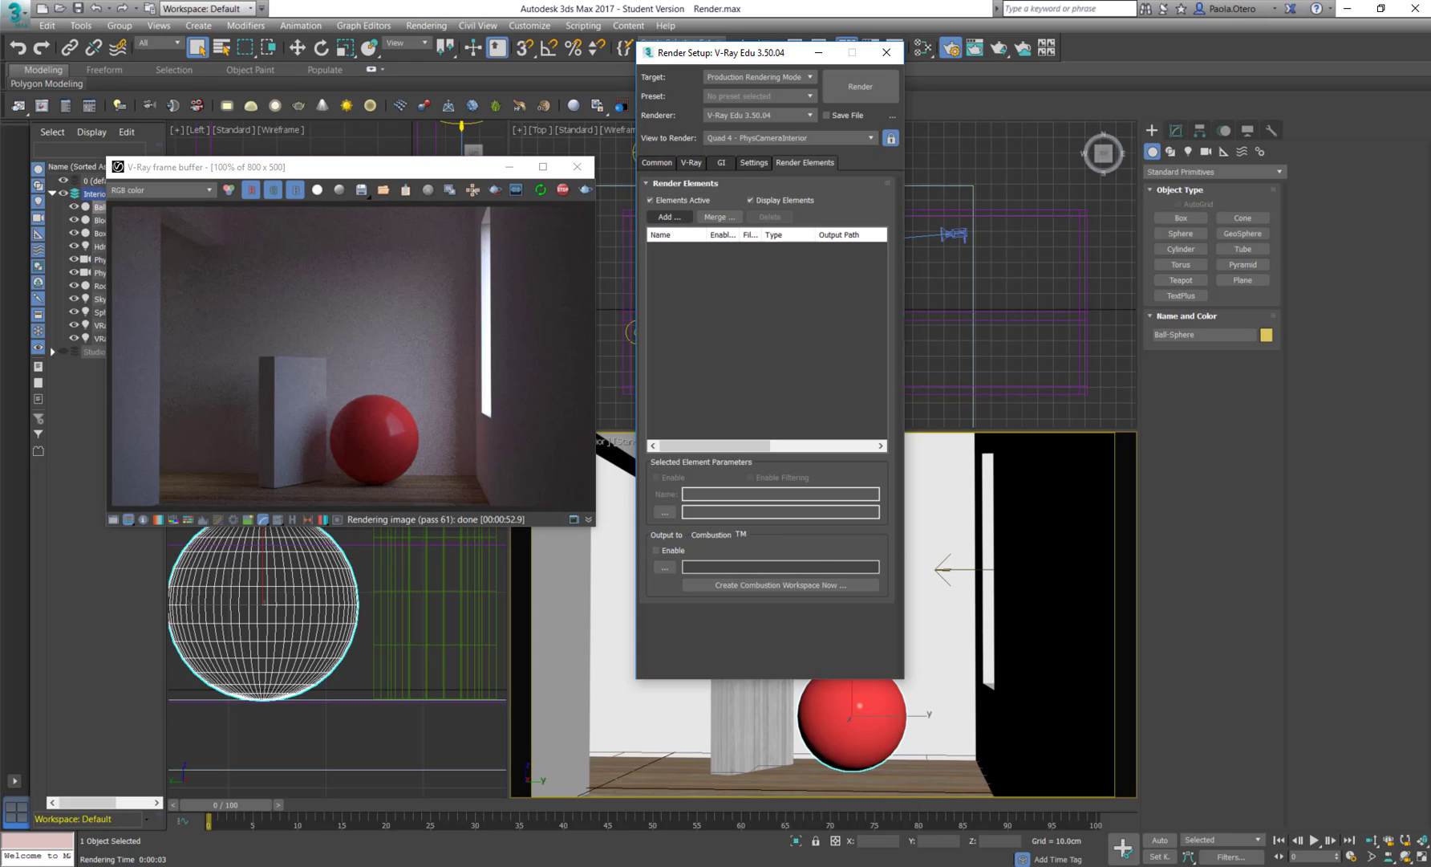
Step: Switch to the V-Ray Render Elements documentation and scroll to its Section Contents links
mouse_move(169, 857)
left_click(234, 838)
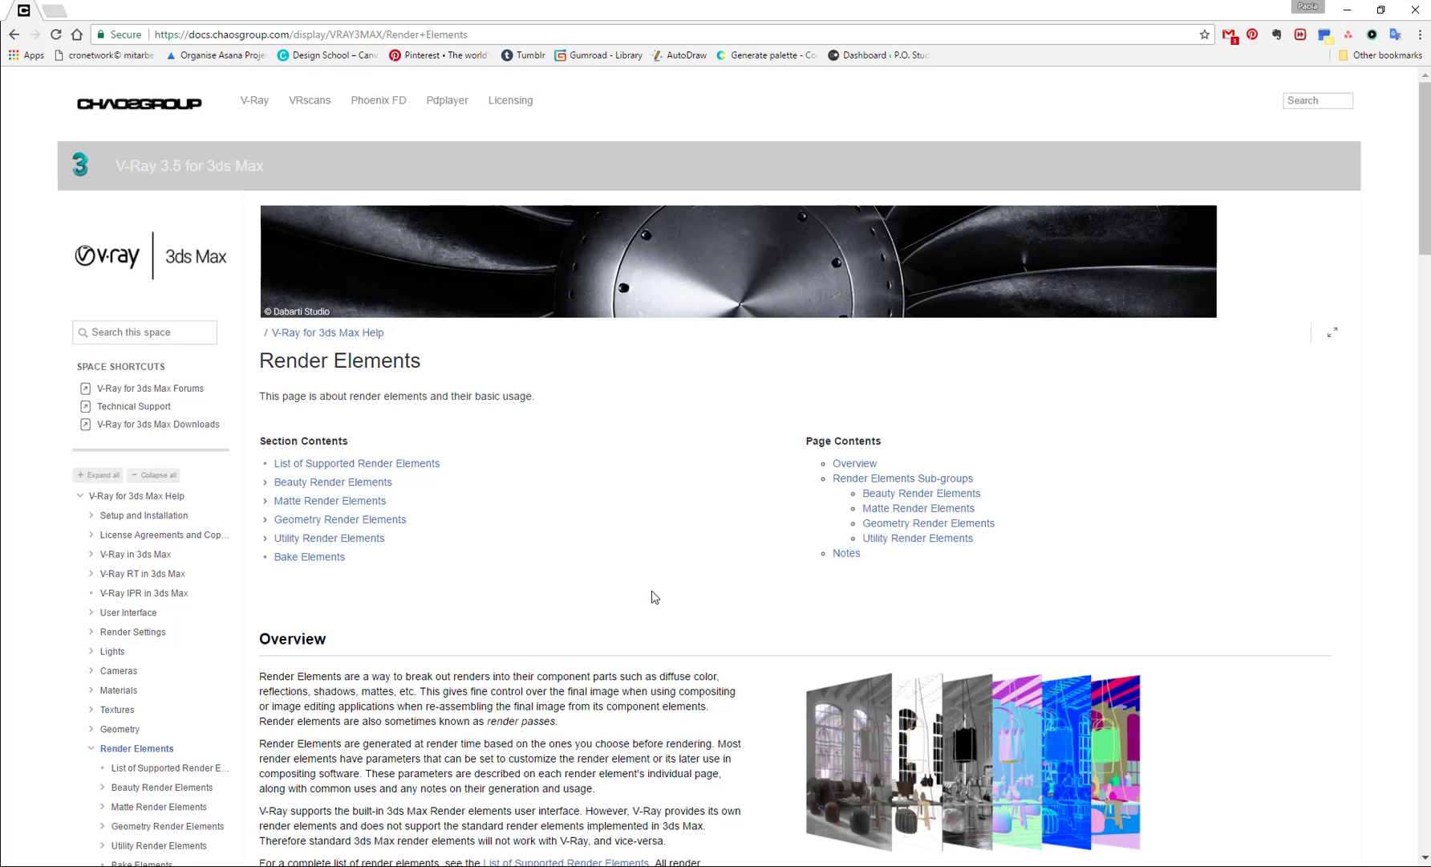
scroll(583, 562, "down", 1)
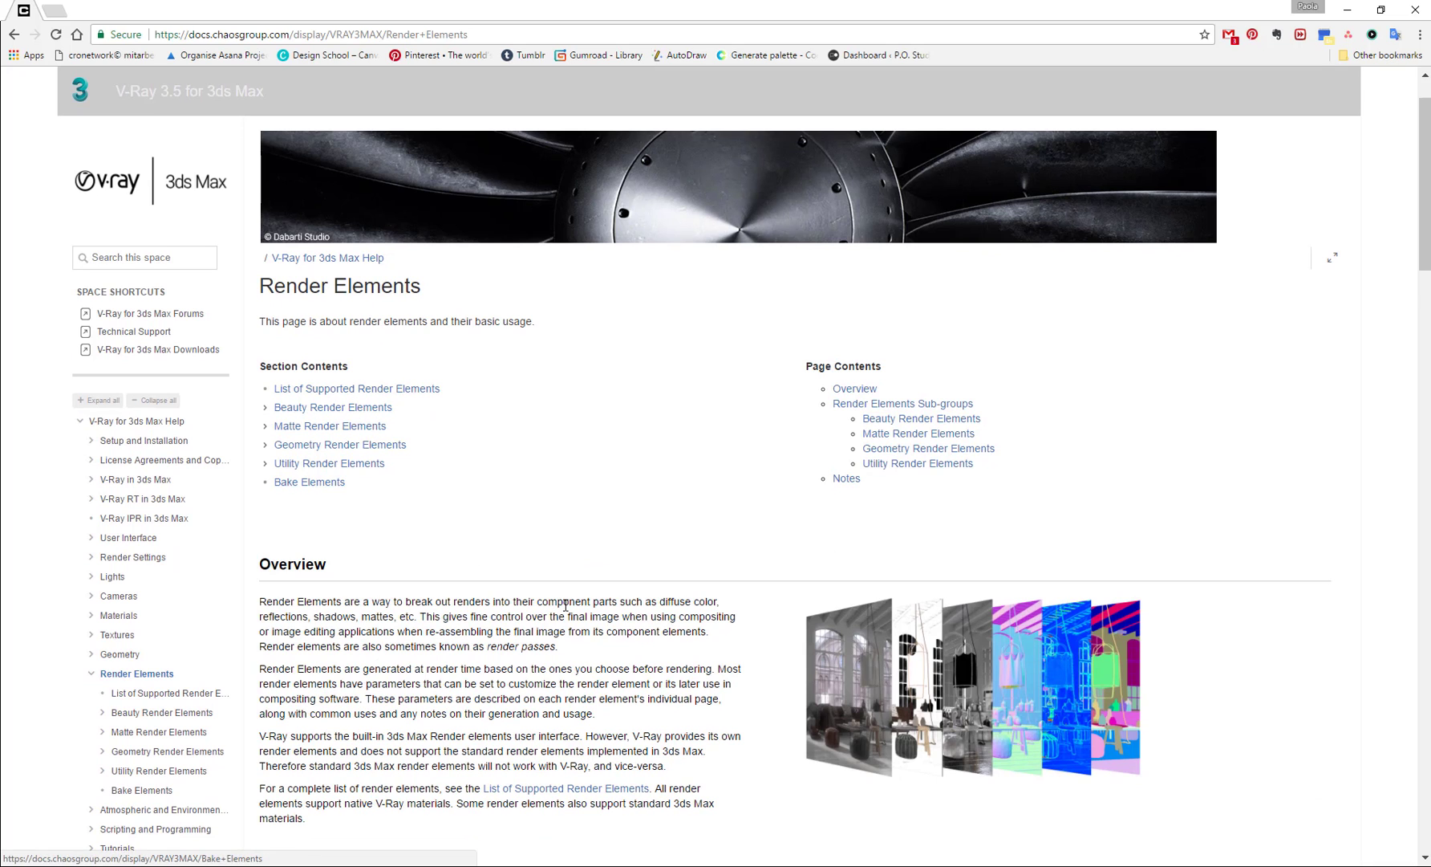
scroll(367, 451, "down", 2)
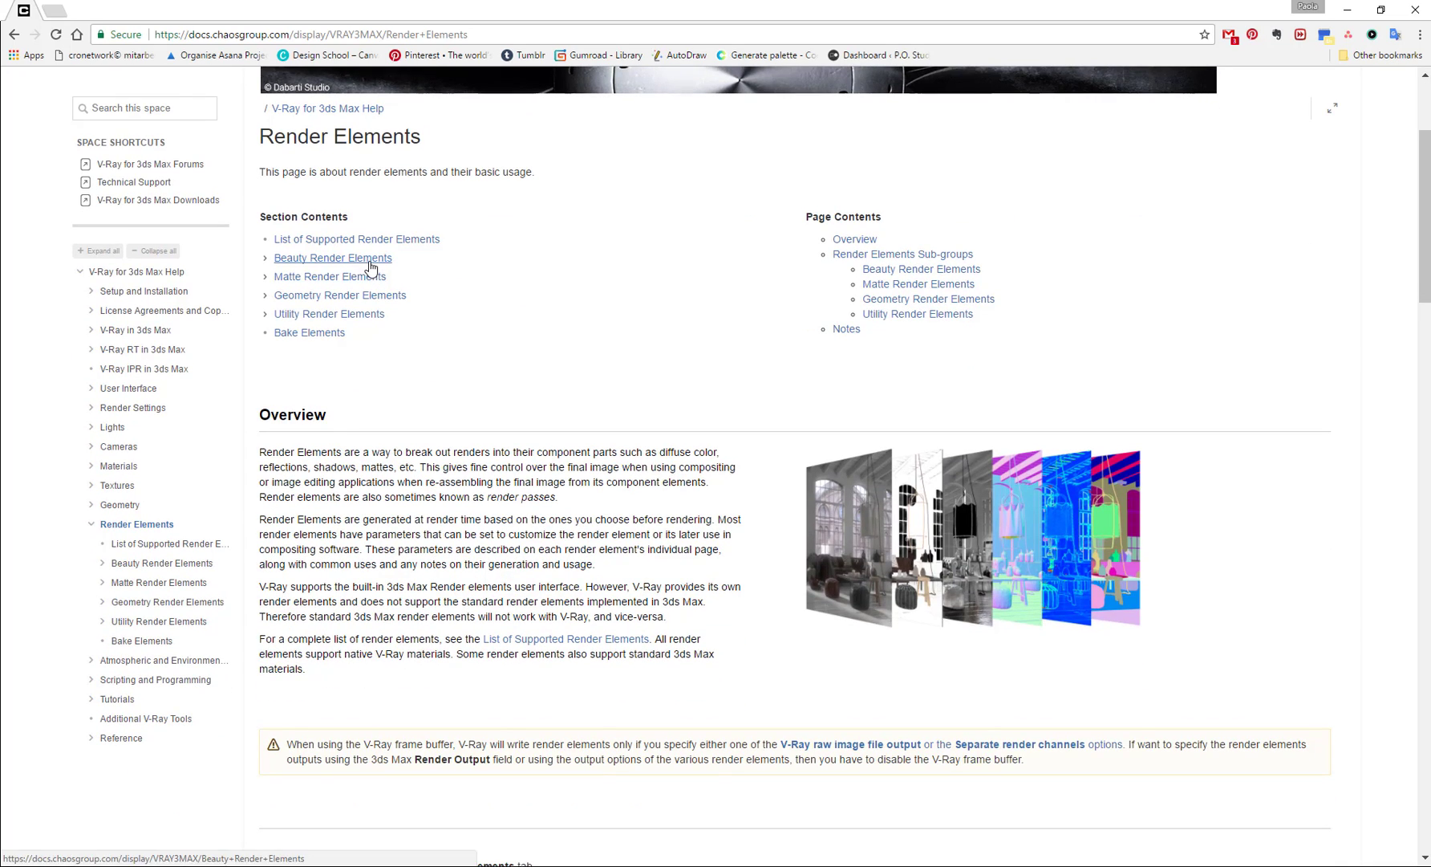
Step: Open the Beauty, Matte, Geometry and Utility Render Elements links in new tabs and view Beauty
right_click(369, 262)
left_click(401, 272)
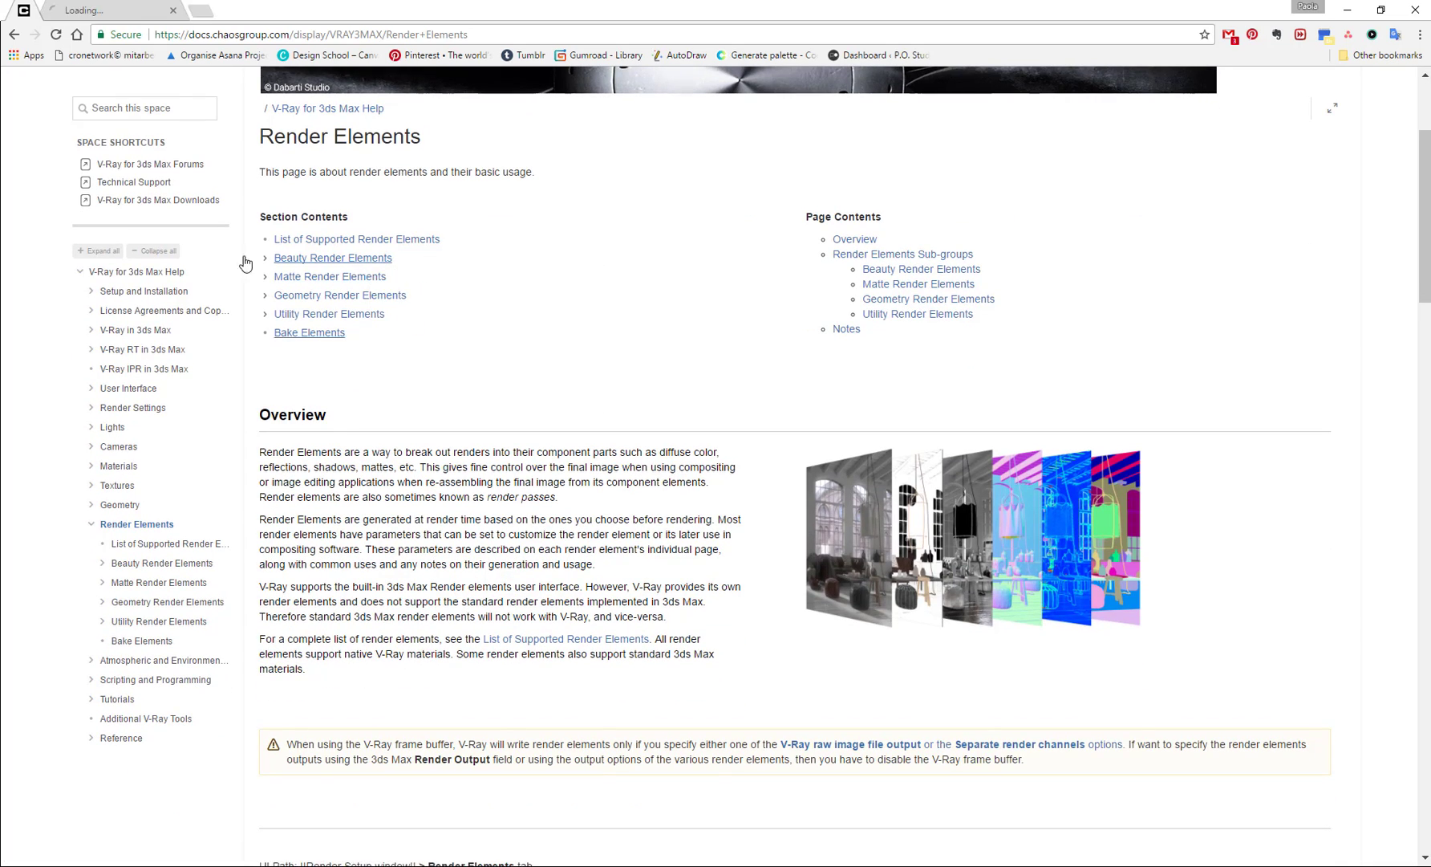
right_click(343, 279)
left_click(401, 288)
right_click(345, 296)
left_click(398, 304)
right_click(345, 315)
left_click(395, 327)
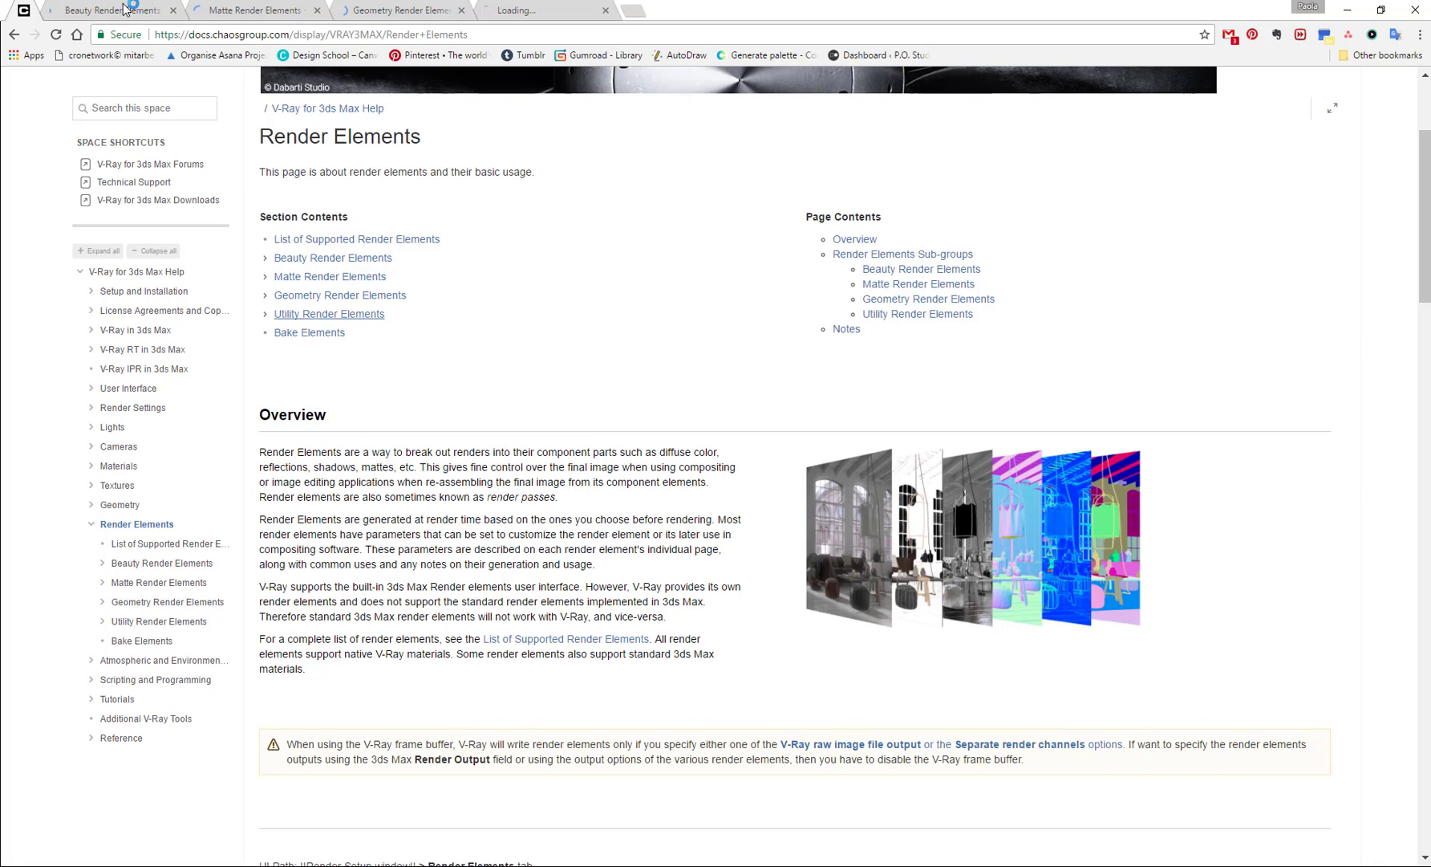
left_click(112, 11)
Step: Scroll through the Beauty Render Element Examples images and bring up the Back to Beauty Compositing link menu
scroll(579, 582, "down", 3)
scroll(579, 582, "down", 2)
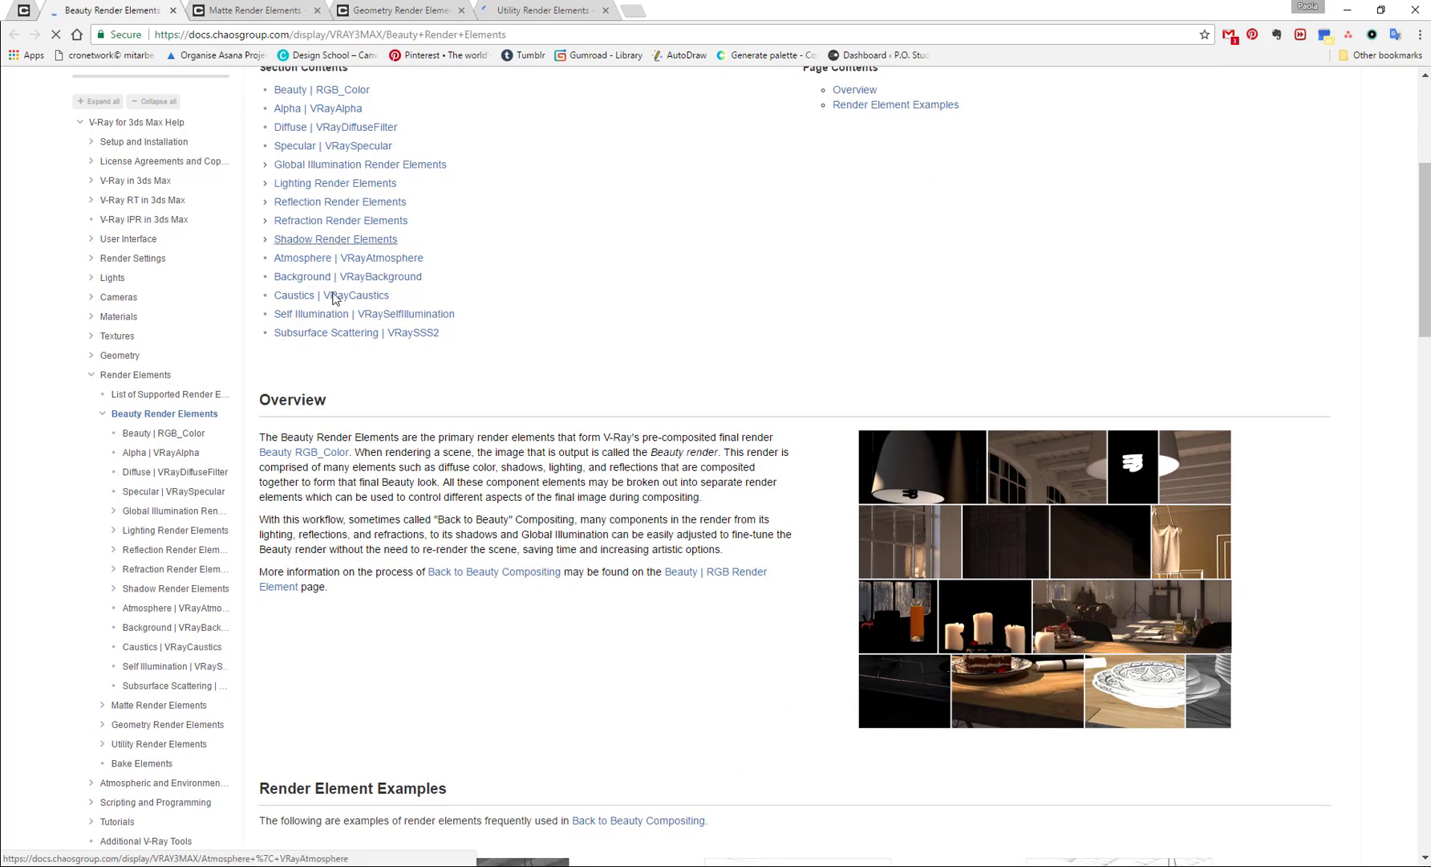
scroll(573, 314, "down", 8)
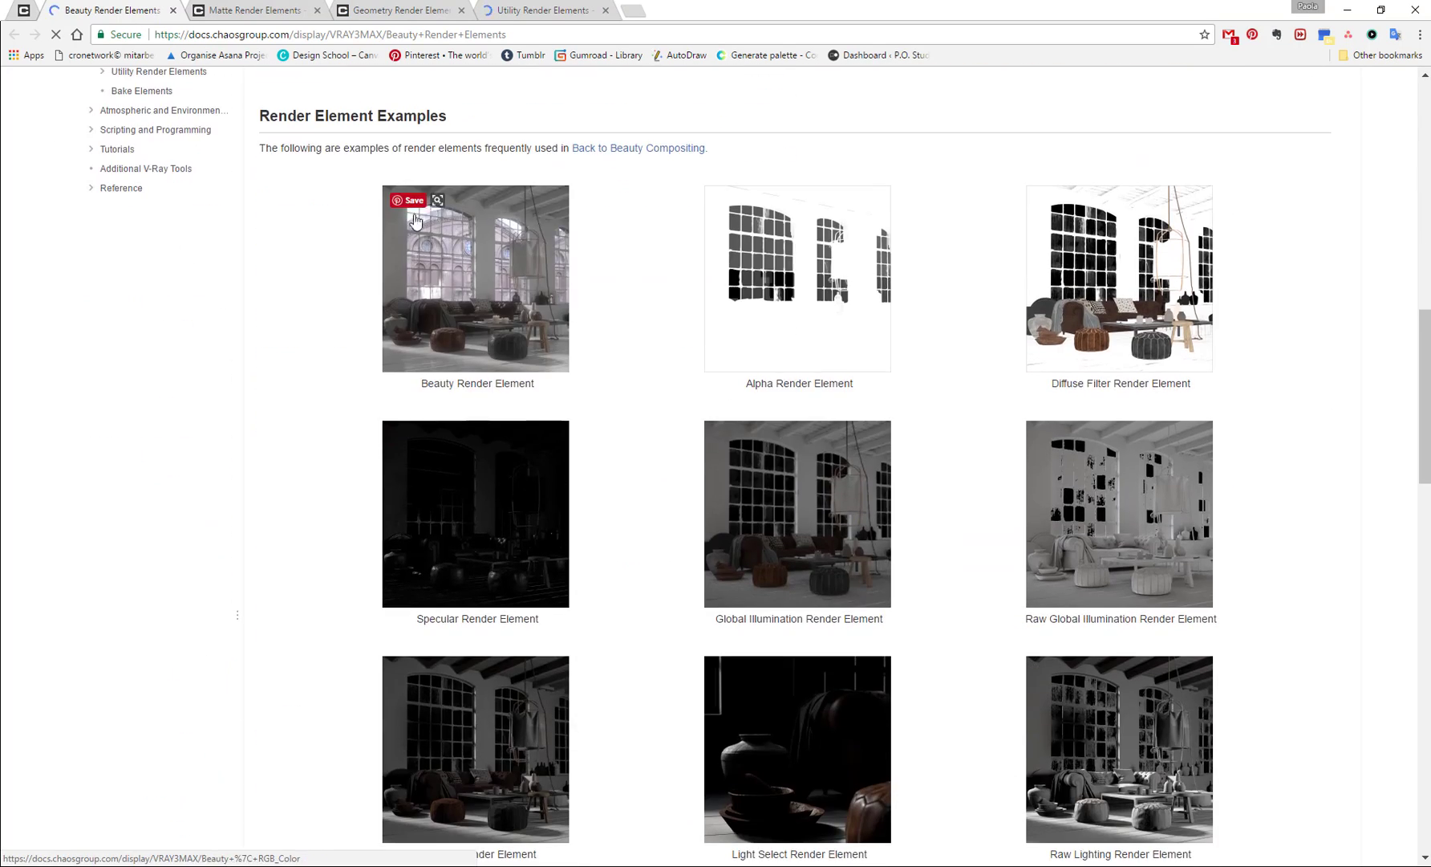
scroll(773, 390, "down", 1)
scroll(773, 390, "down", 1)
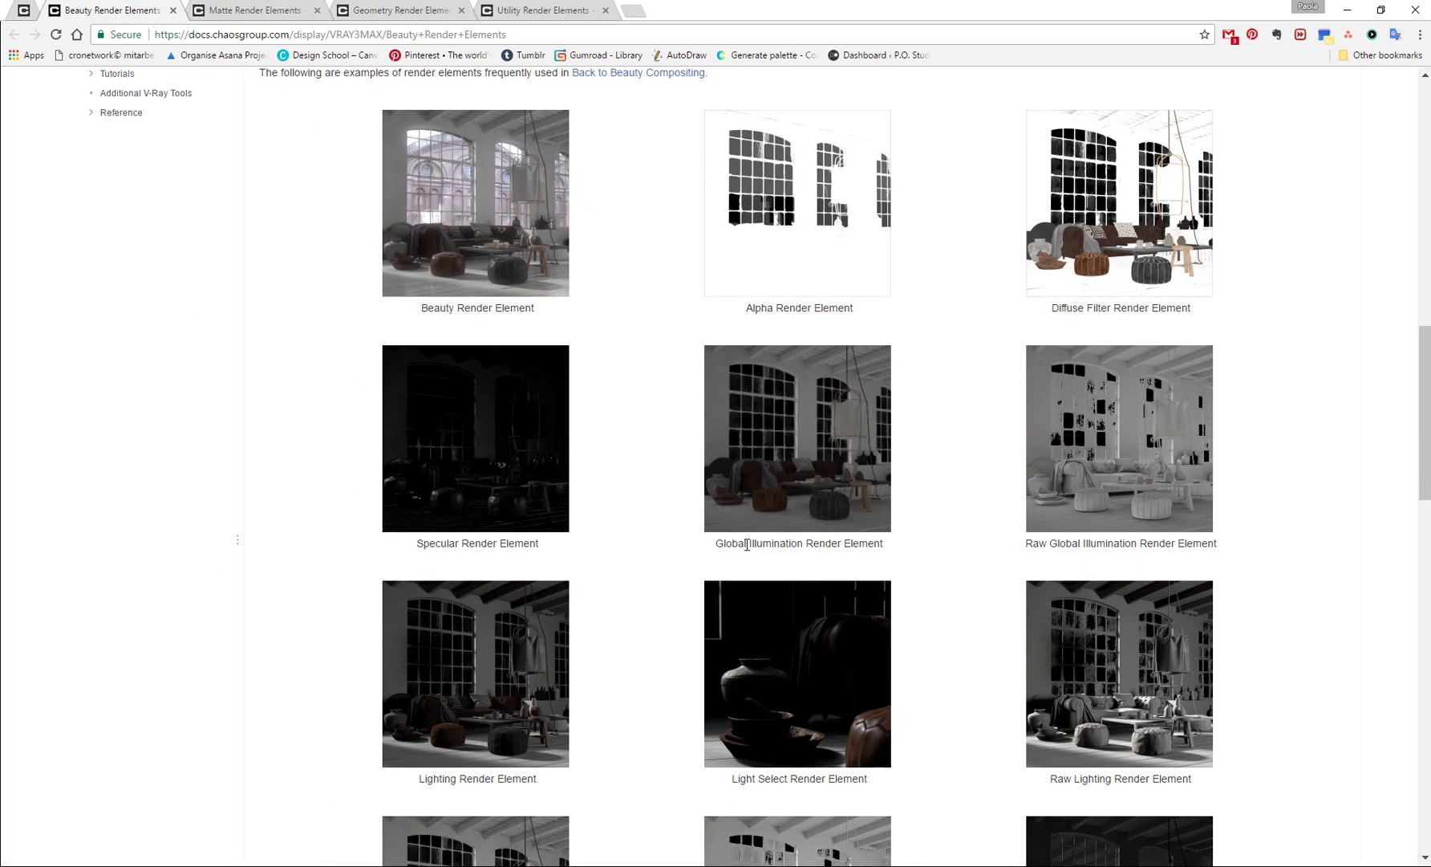
scroll(927, 655, "down", 2)
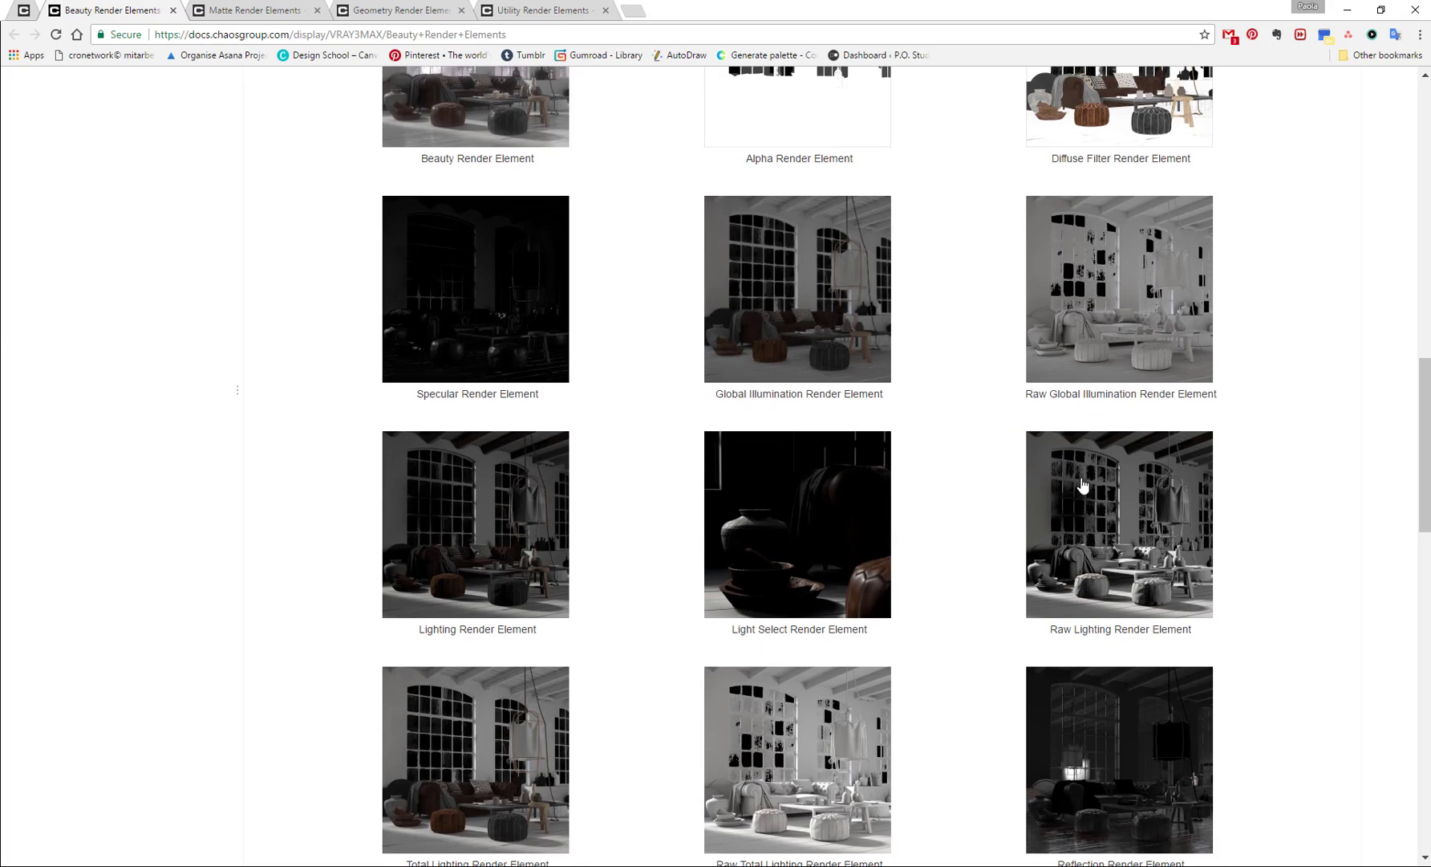
scroll(881, 658, "down", 3)
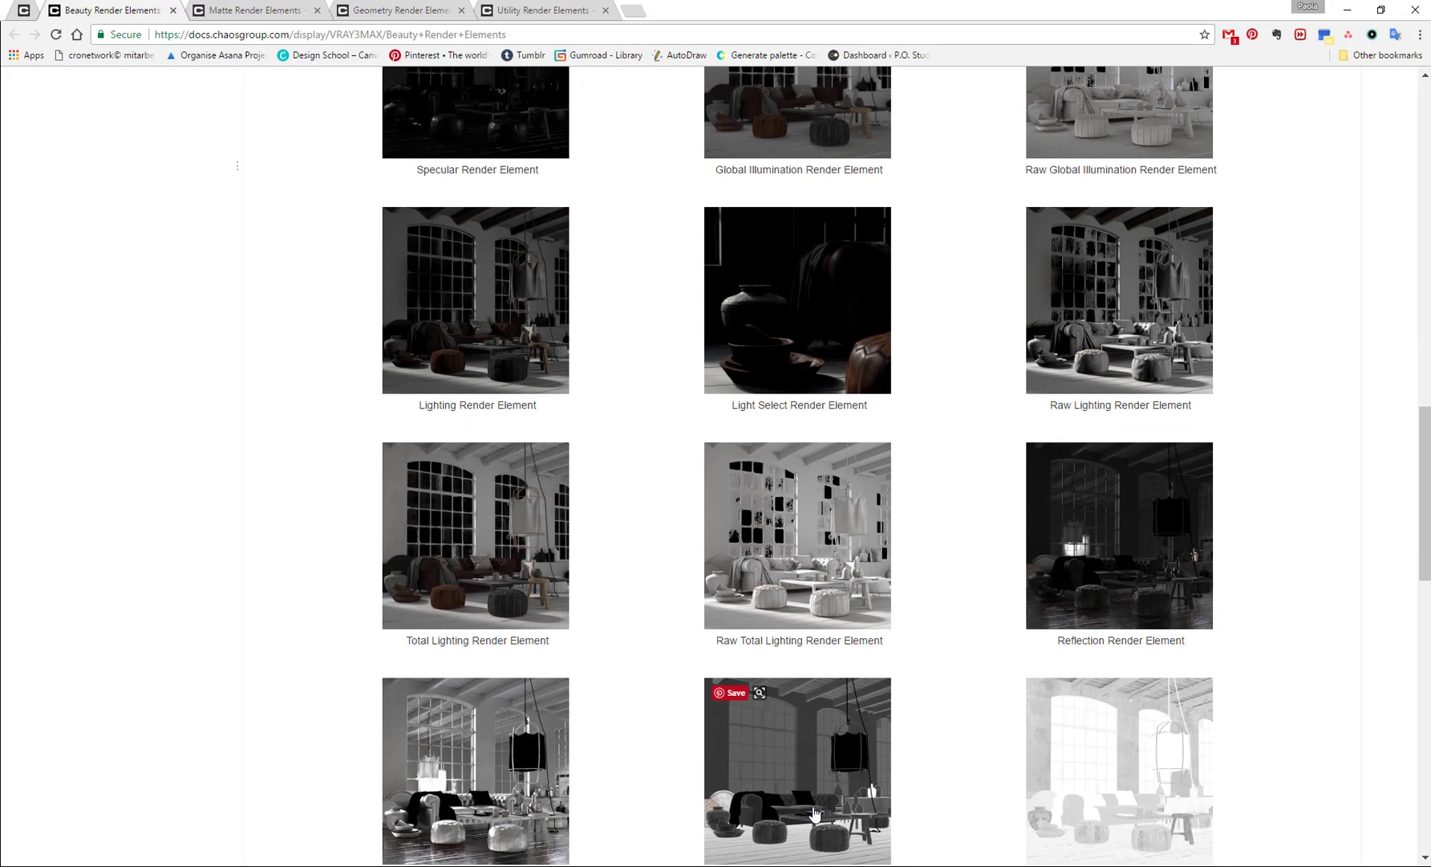
scroll(822, 743, "down", 6)
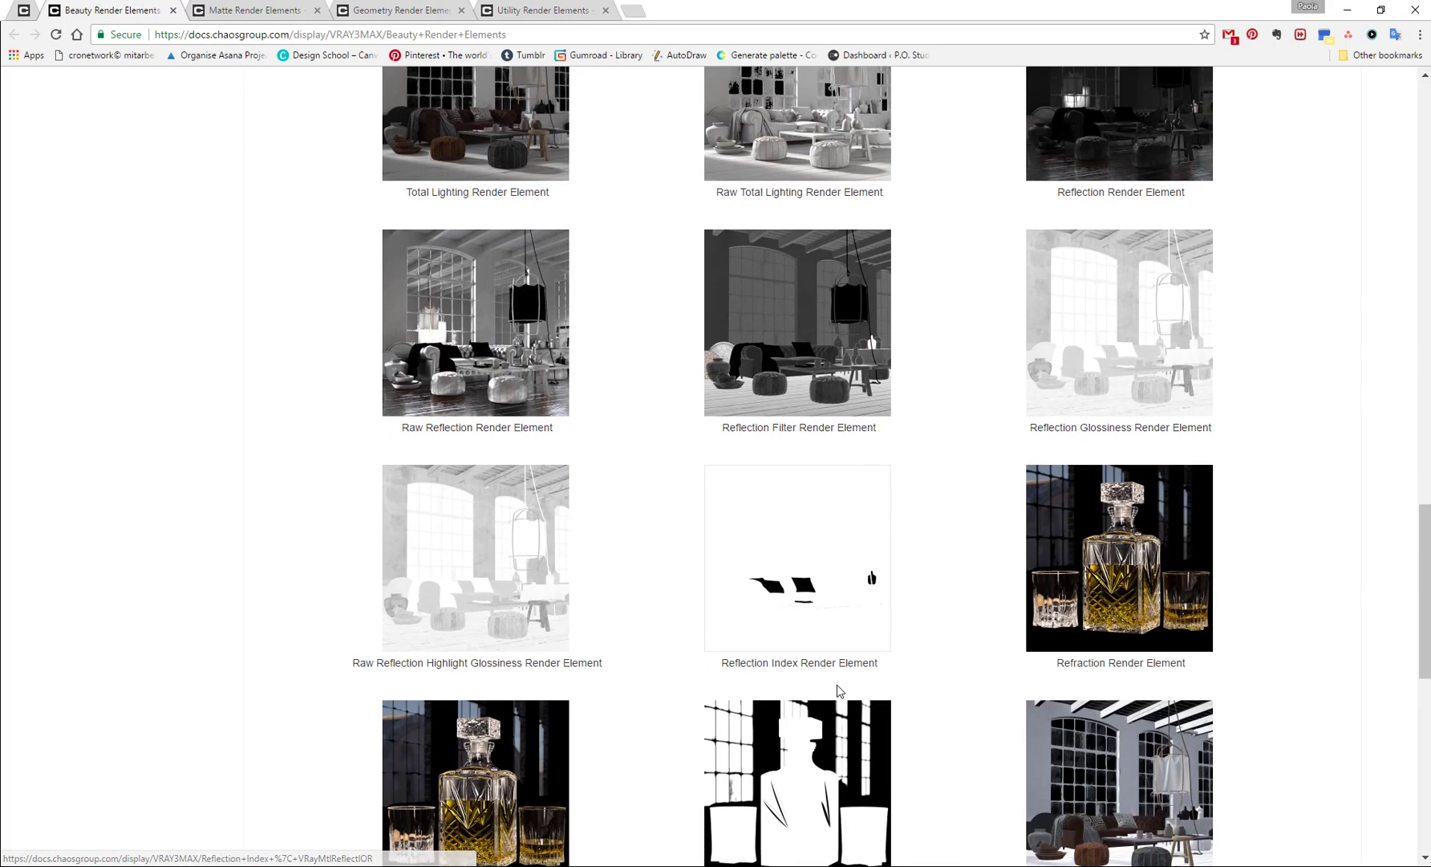
scroll(693, 645, "up", 10)
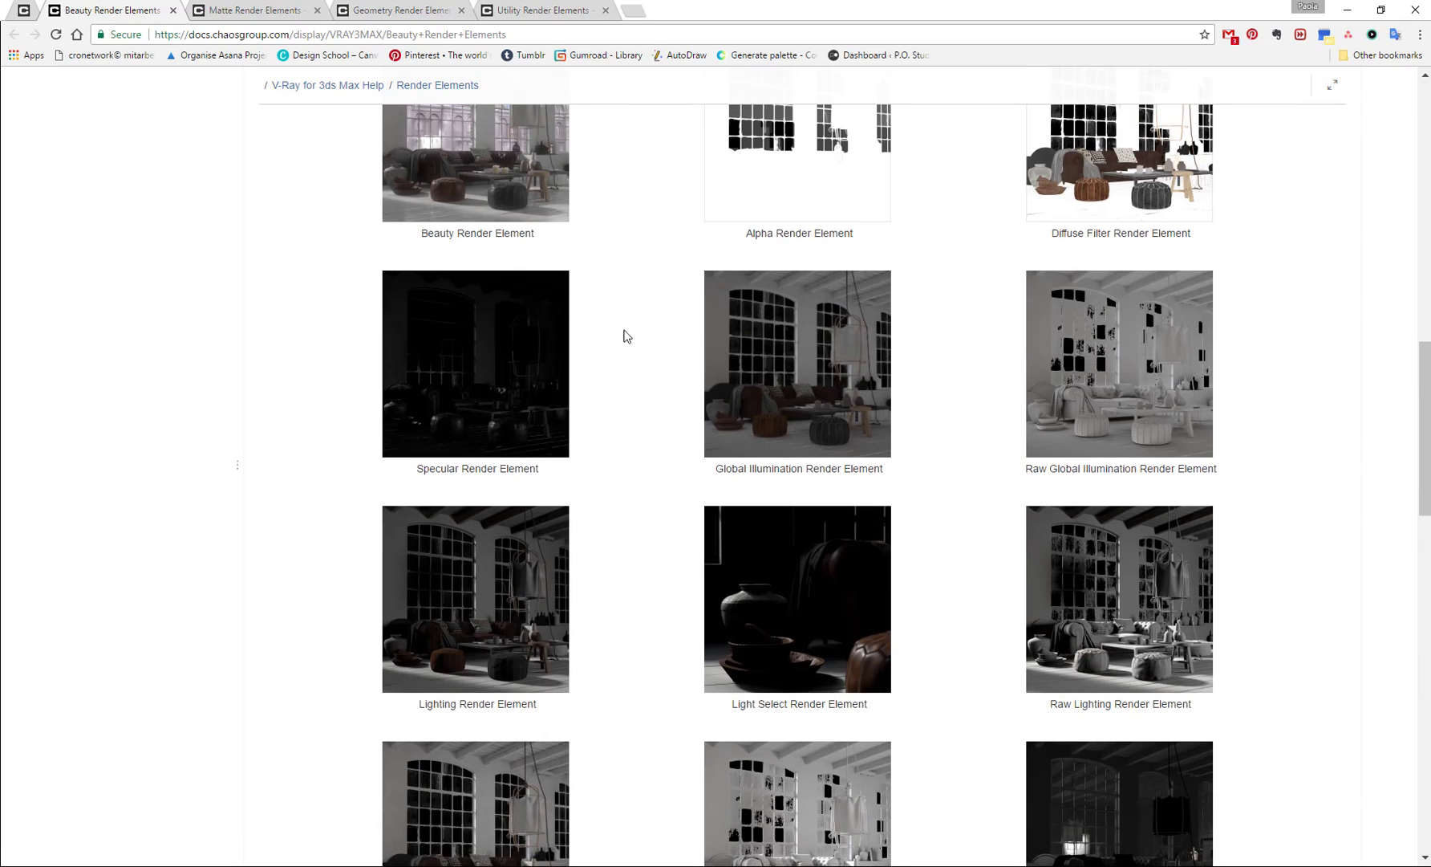
scroll(556, 300, "up", 9)
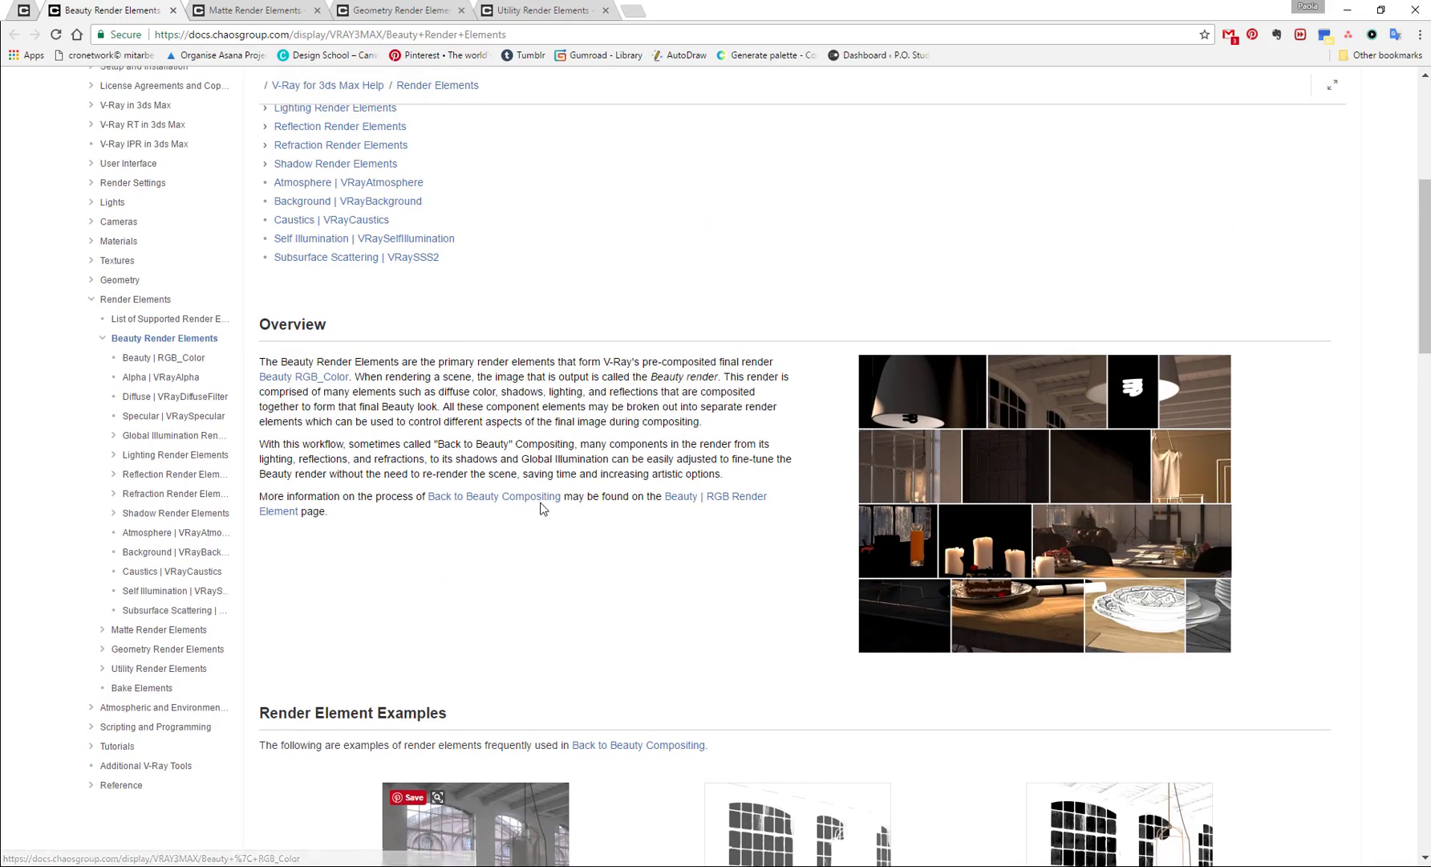
right_click(543, 499)
Step: Open Back to Beauty Compositing in a new tab and scroll down the Beauty | RGB_Color page
left_click(609, 509)
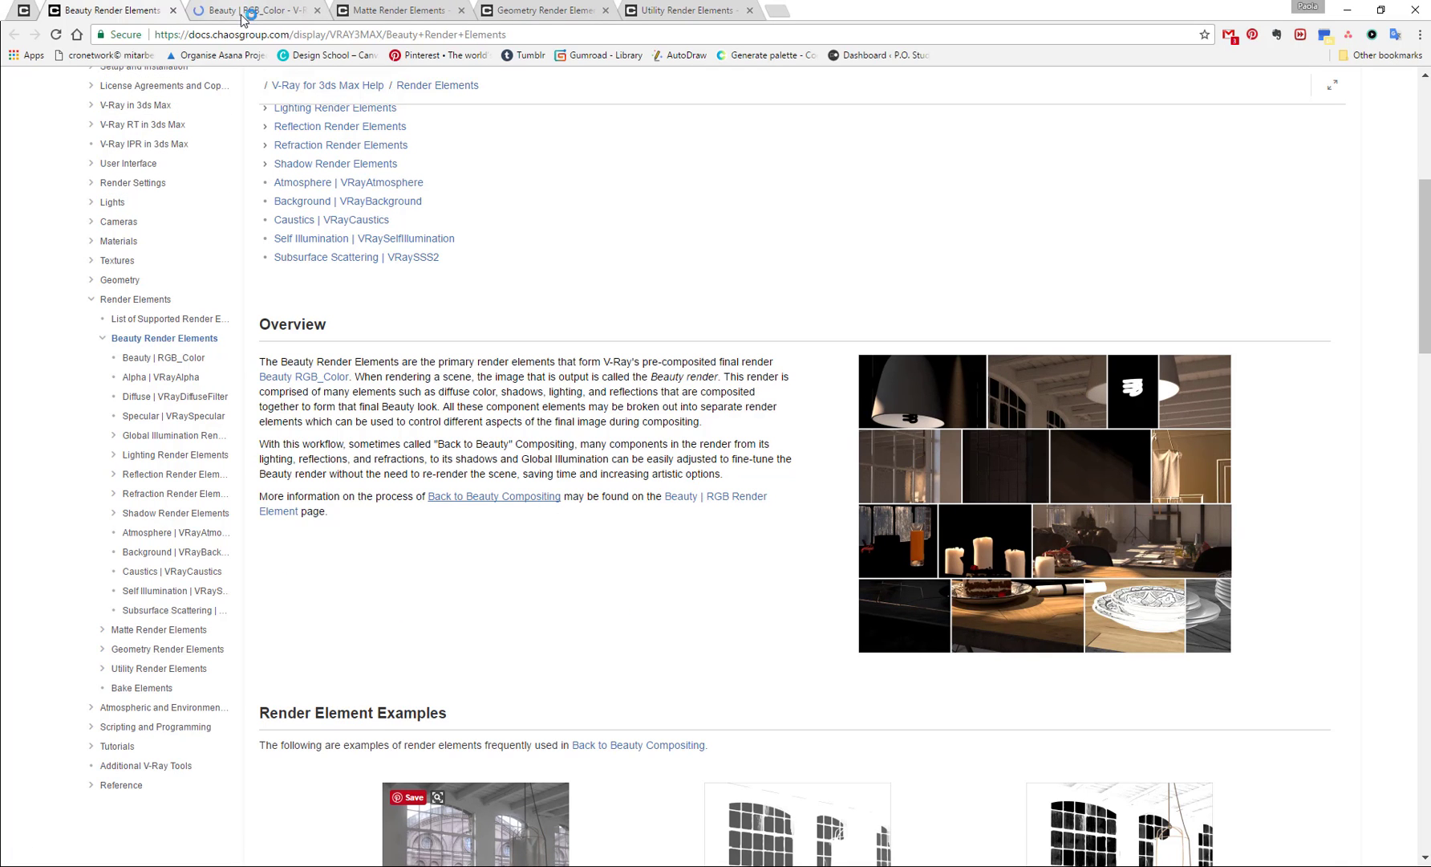
left_click(258, 12)
scroll(685, 539, "down", 7)
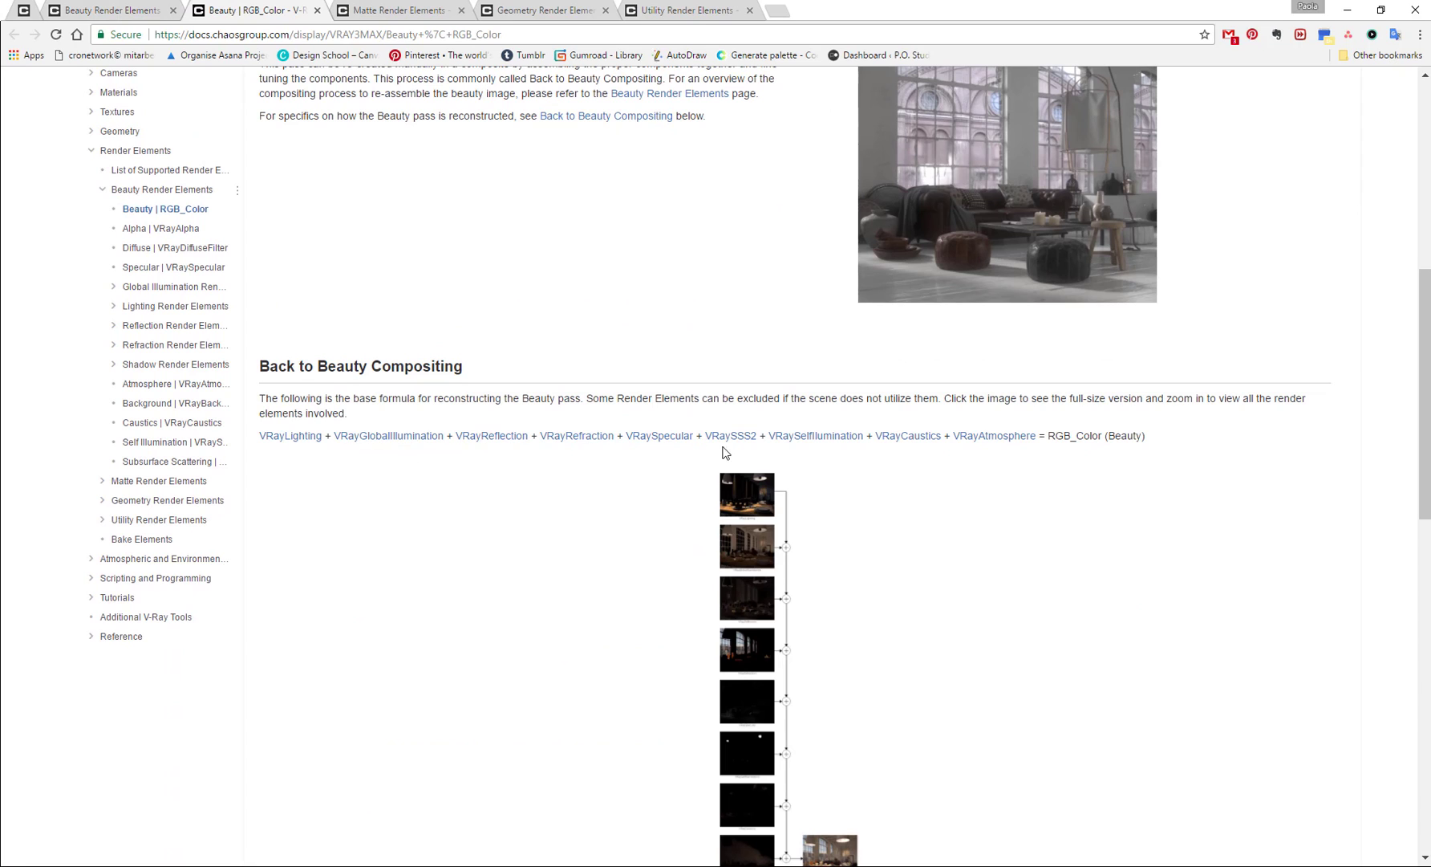
scroll(857, 487, "down", 2)
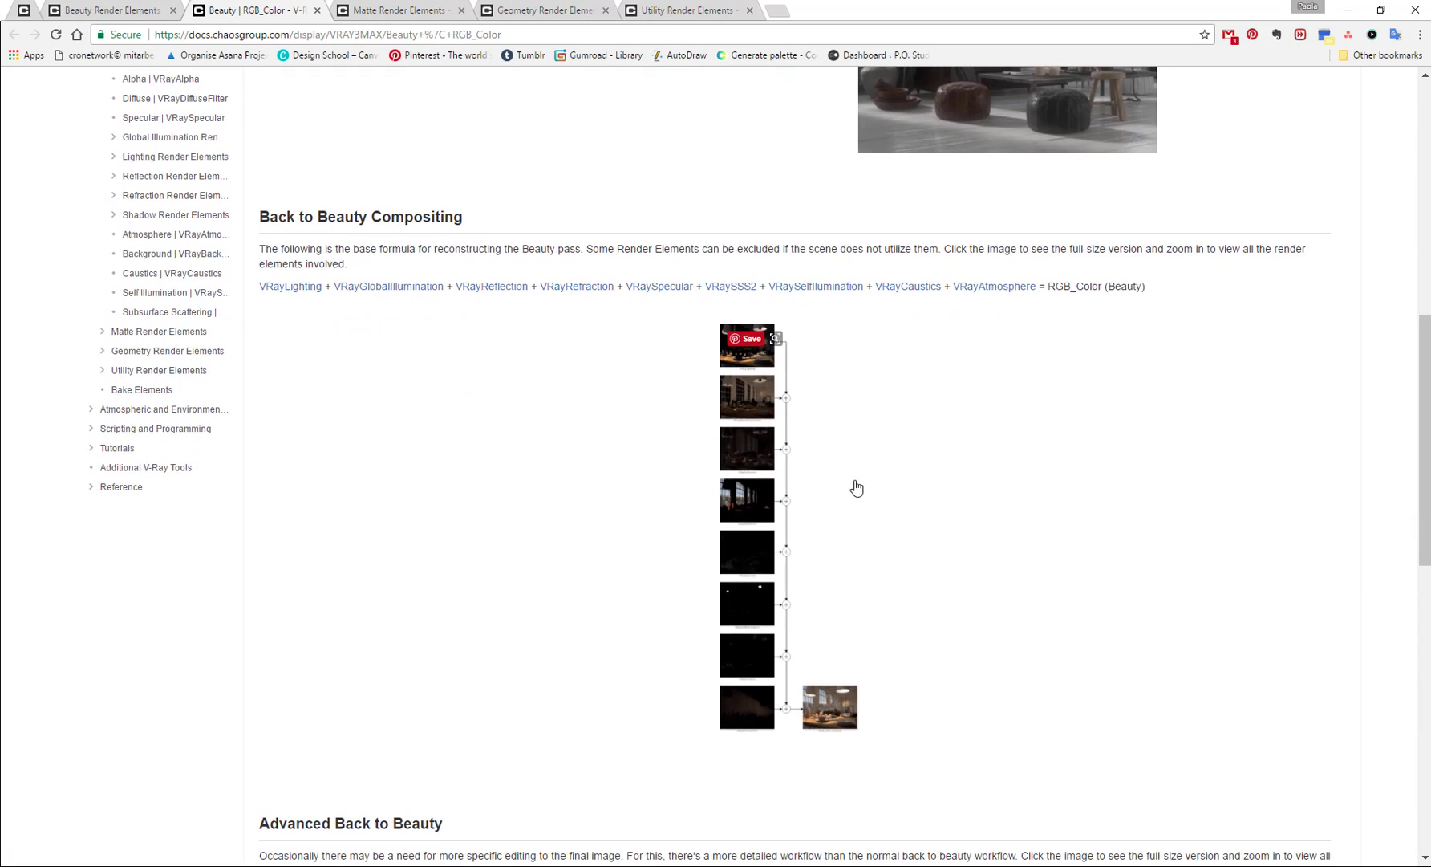
Step: View the compositing and Advanced Back to Beauty diagrams at full size, closing each preview
left_click(773, 516)
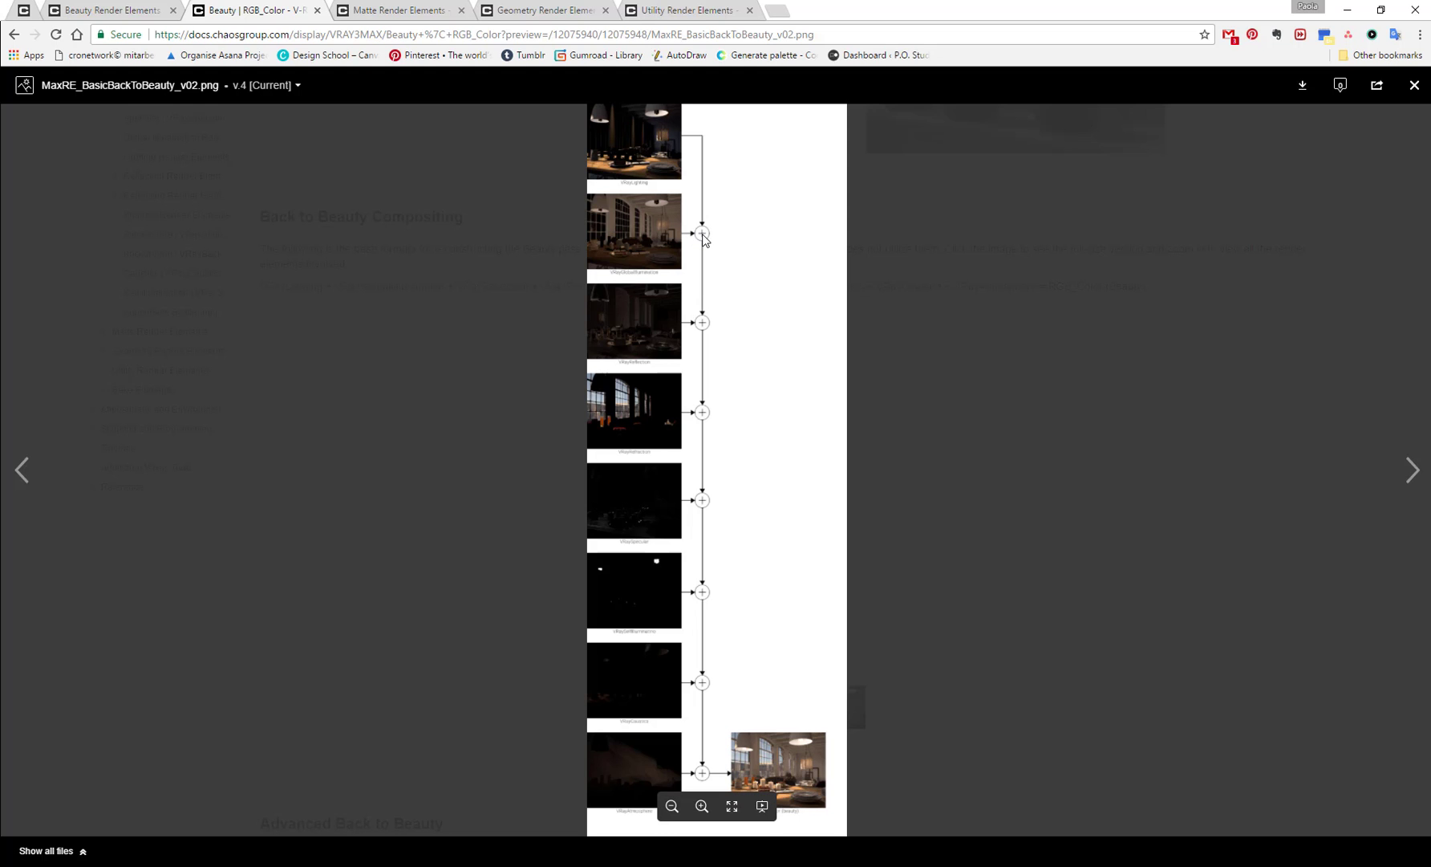
left_click(985, 575)
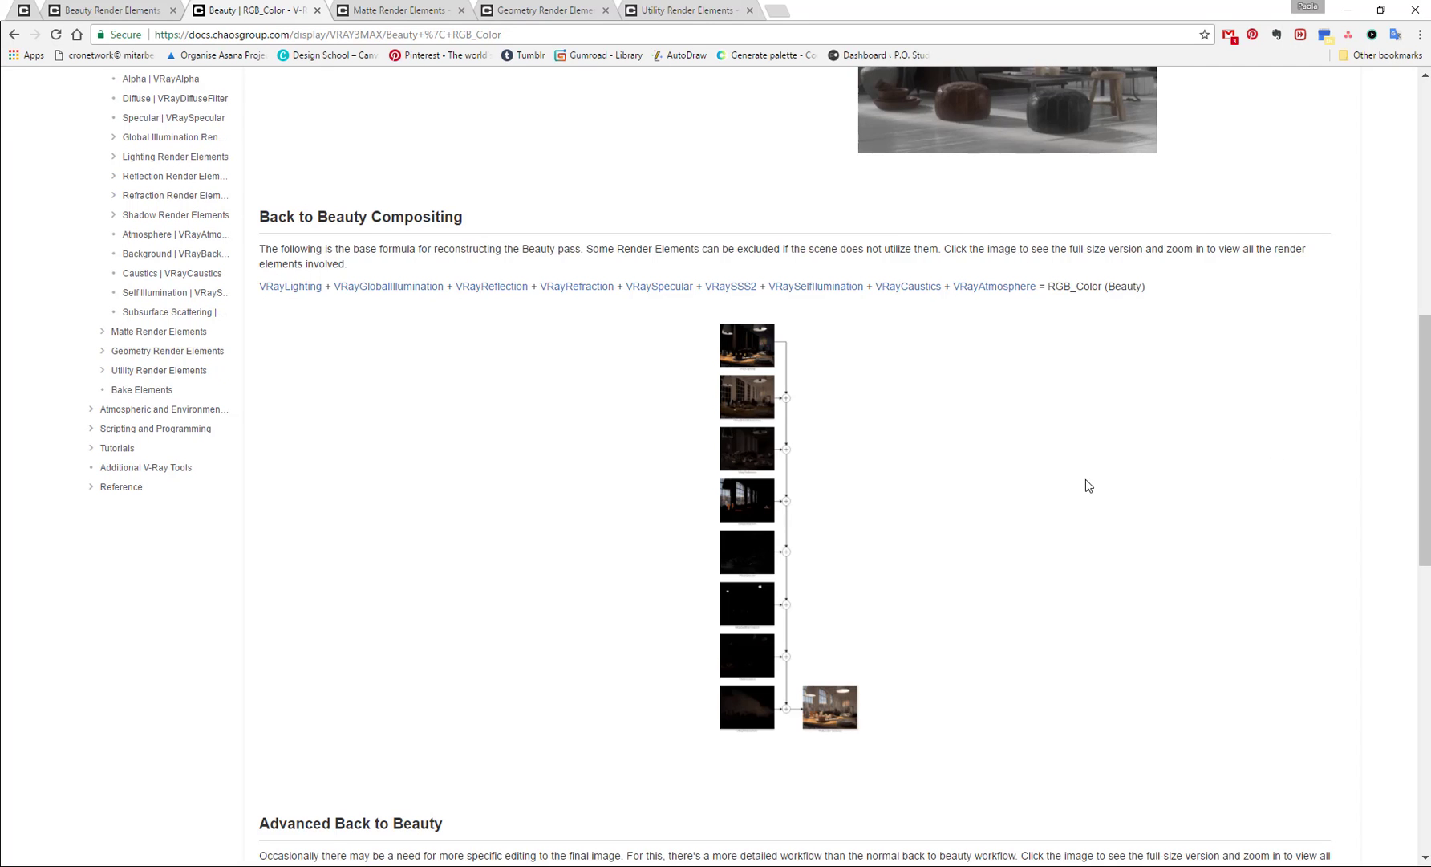
scroll(576, 469, "down", 7)
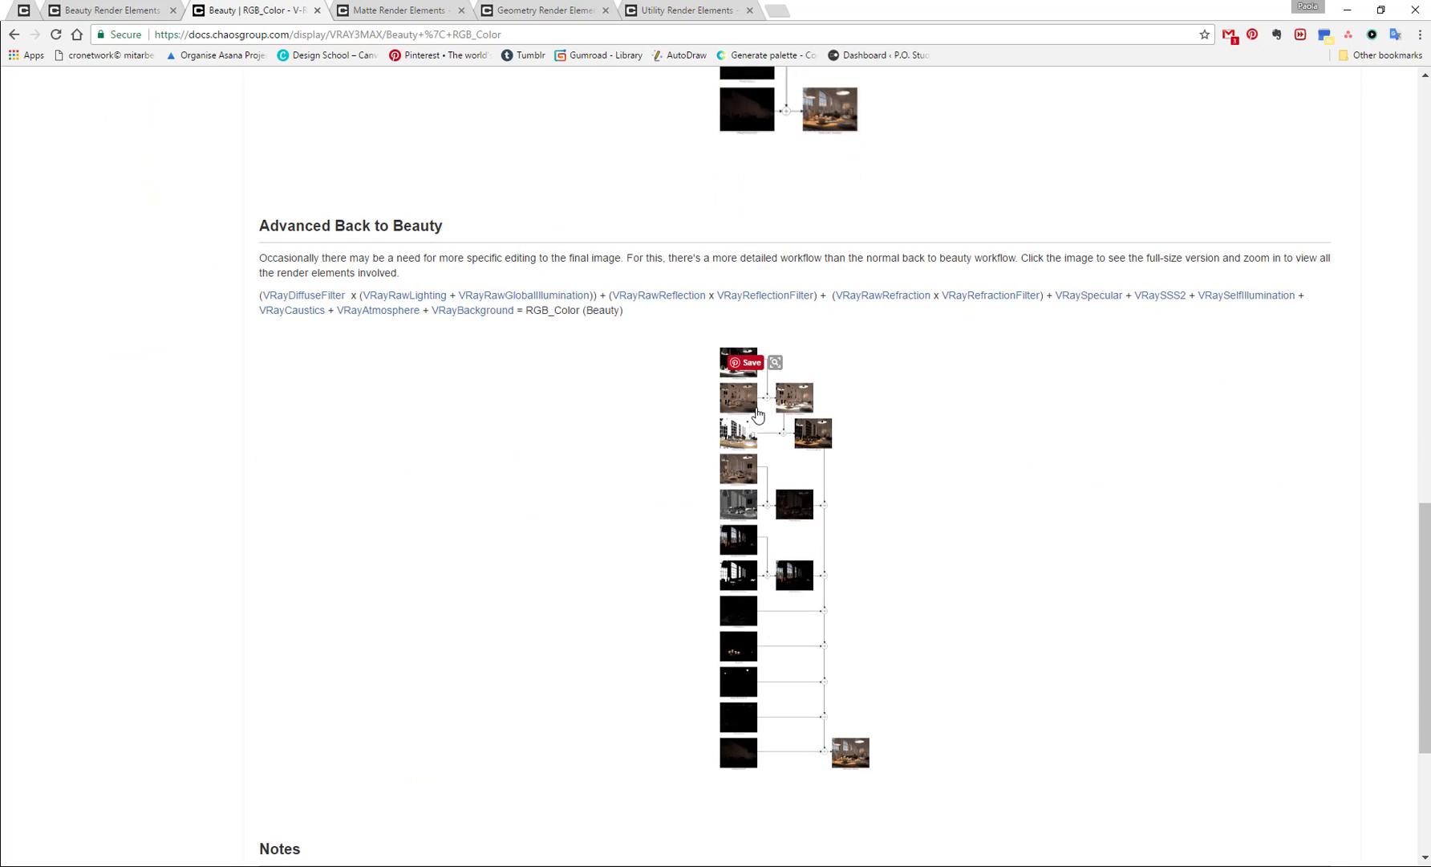
left_click(756, 419)
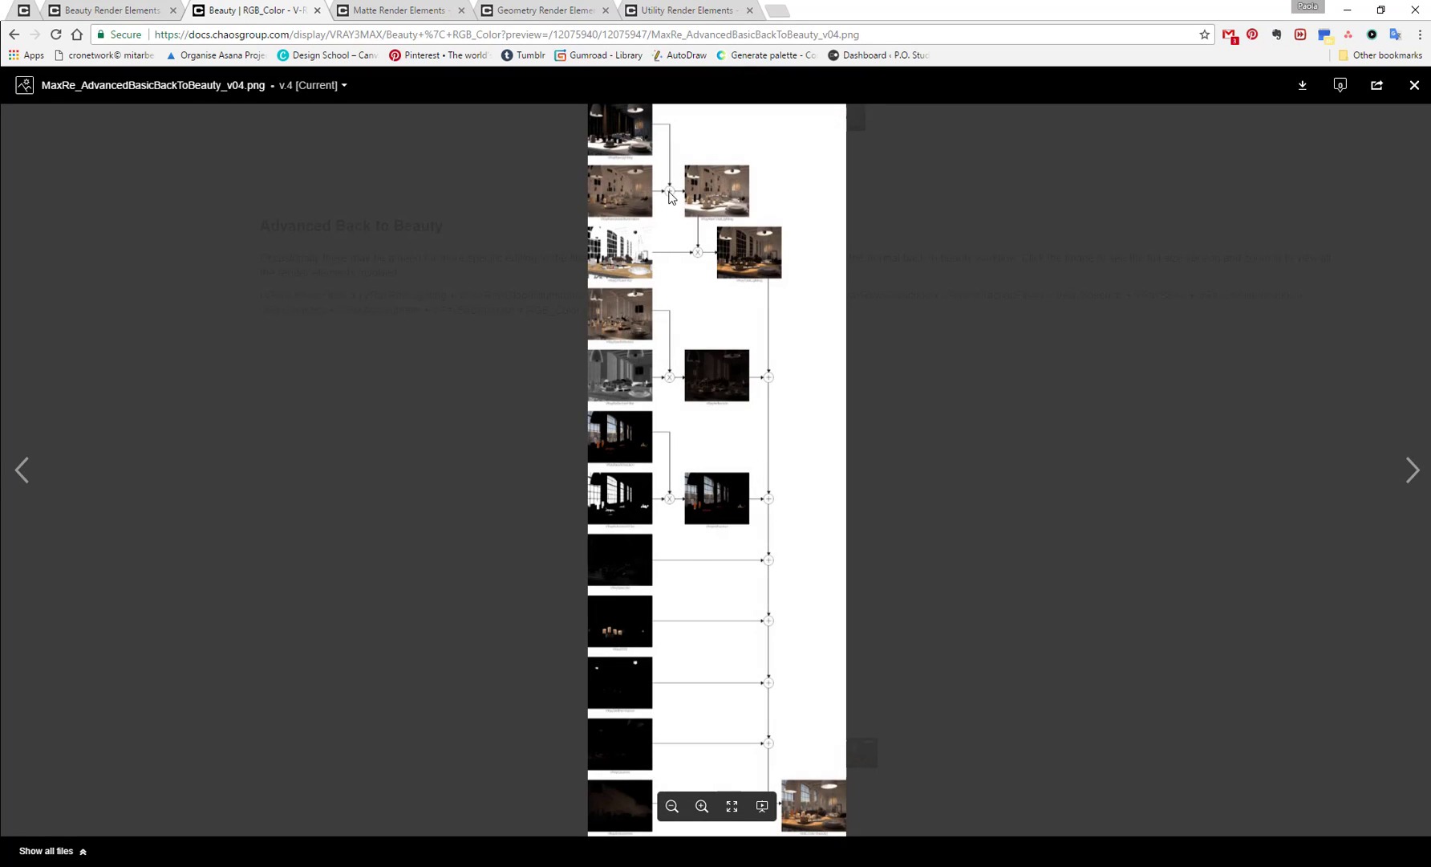
left_click(993, 497)
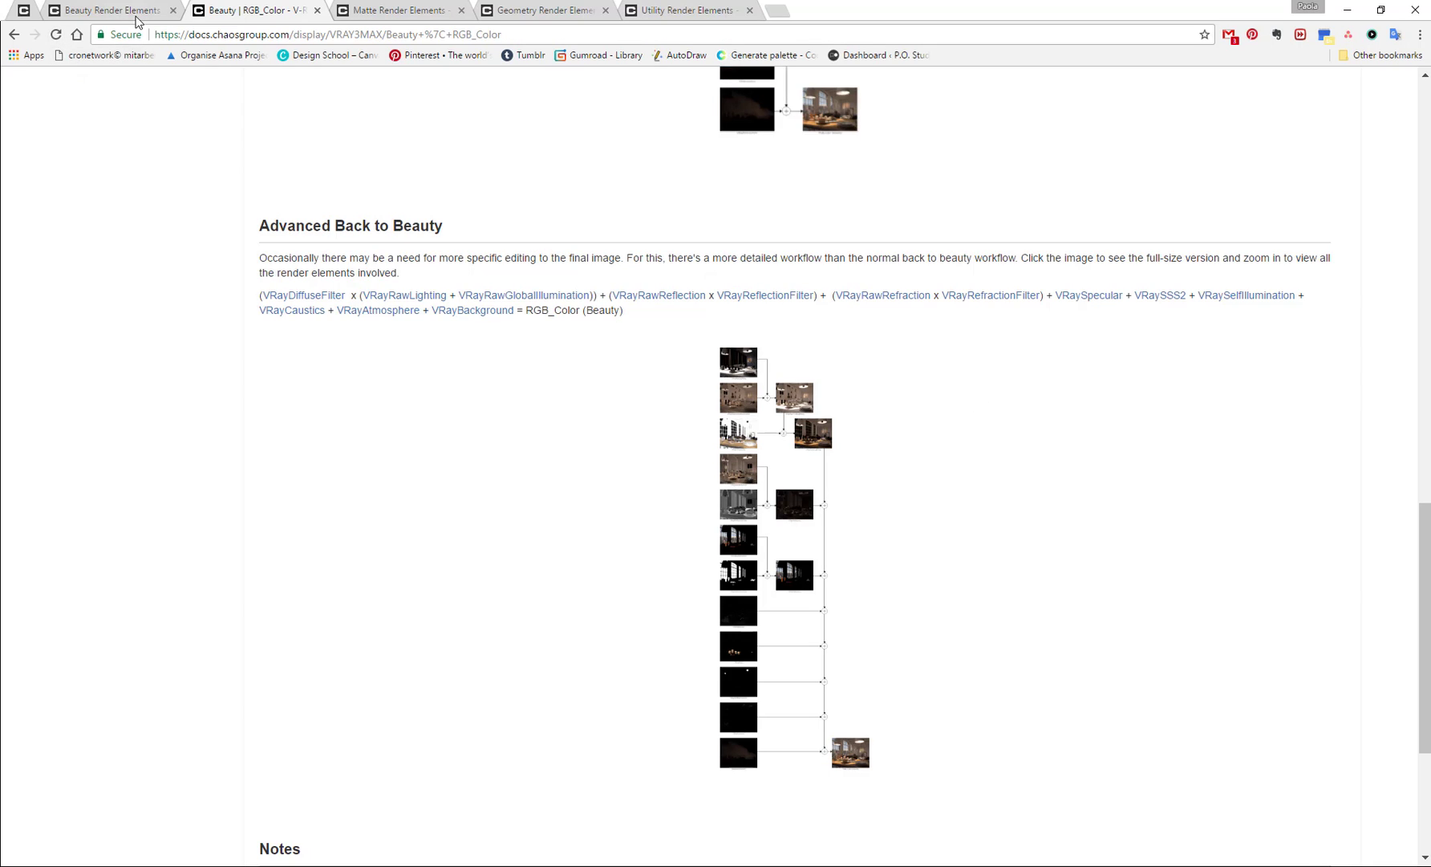
Step: Go to the Beauty Render Elements tab and scroll through its beauty, alpha, specular and GI example images
left_click(137, 16)
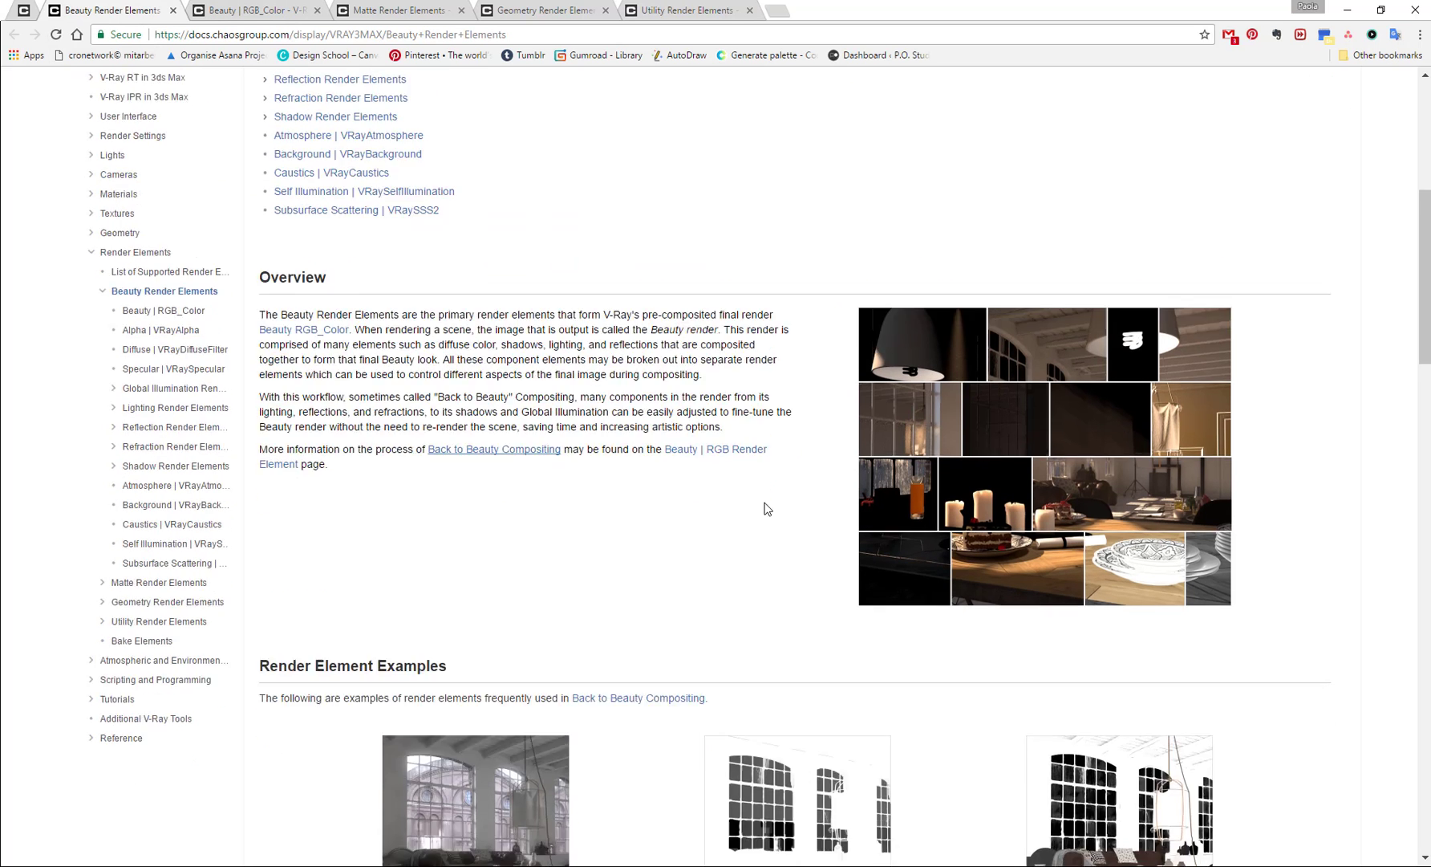
scroll(911, 513, "down", 6)
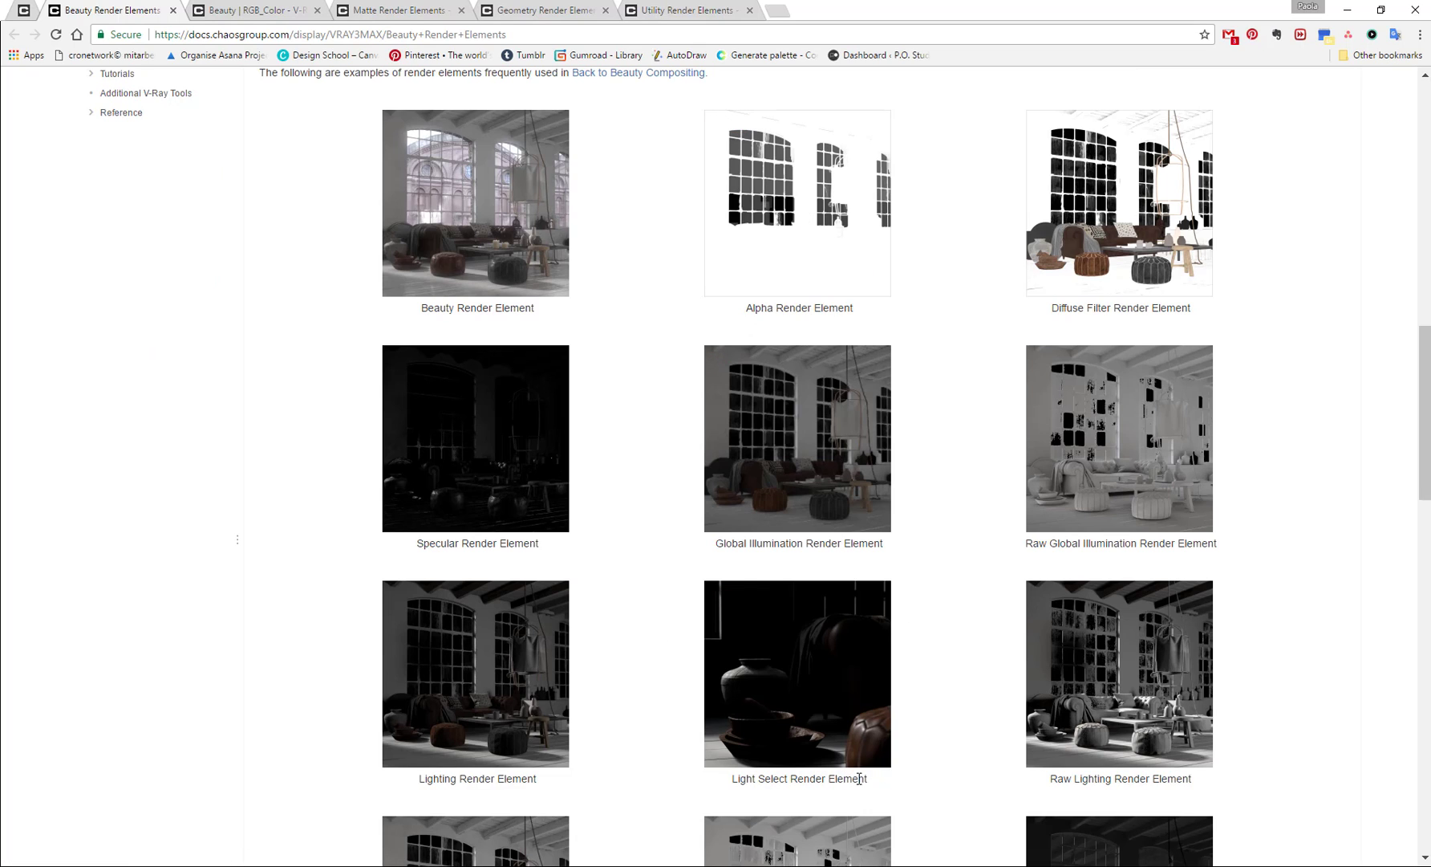
scroll(811, 747, "down", 2)
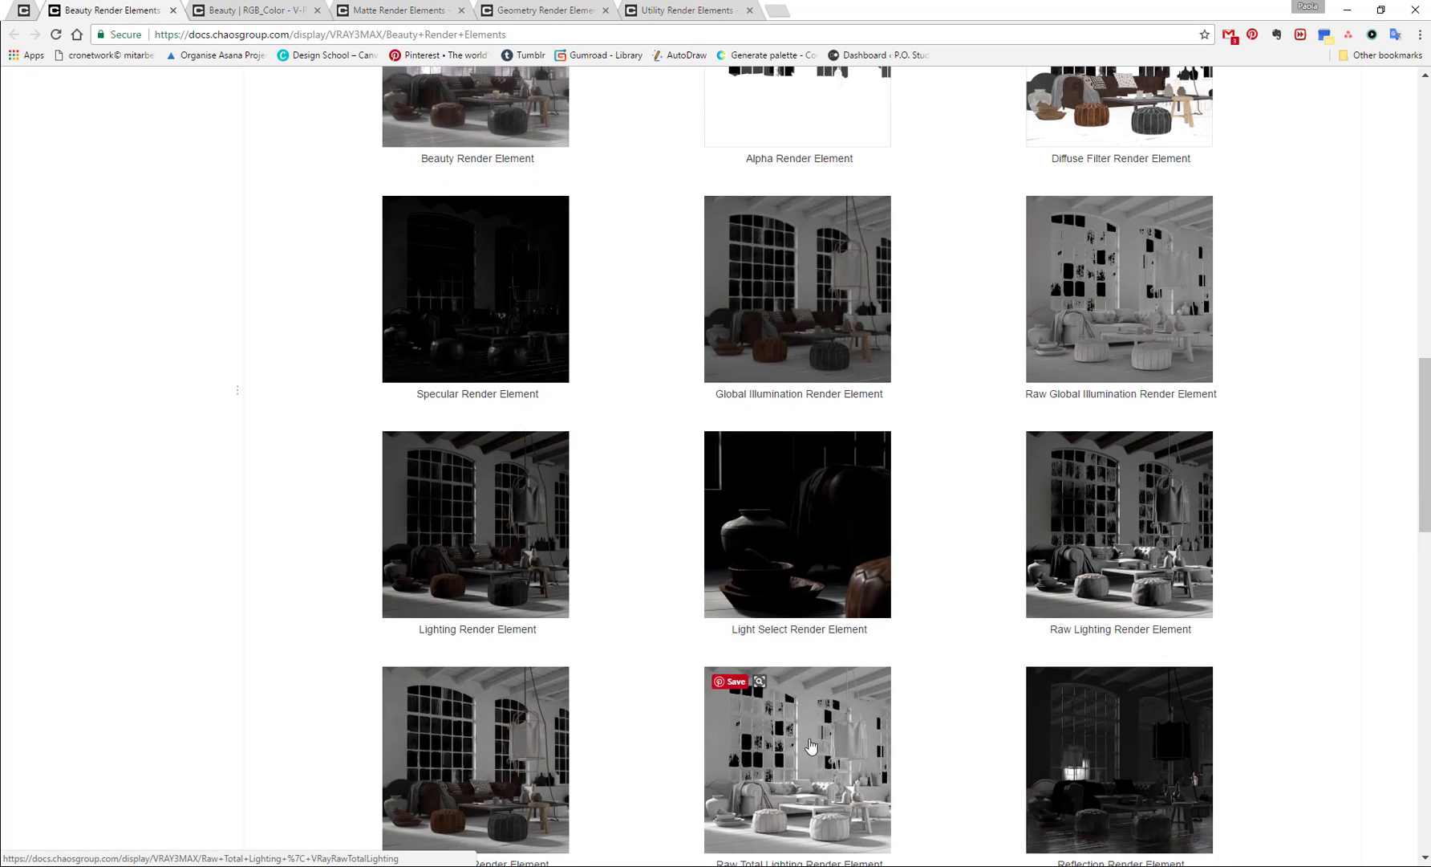
scroll(816, 742, "up", 1)
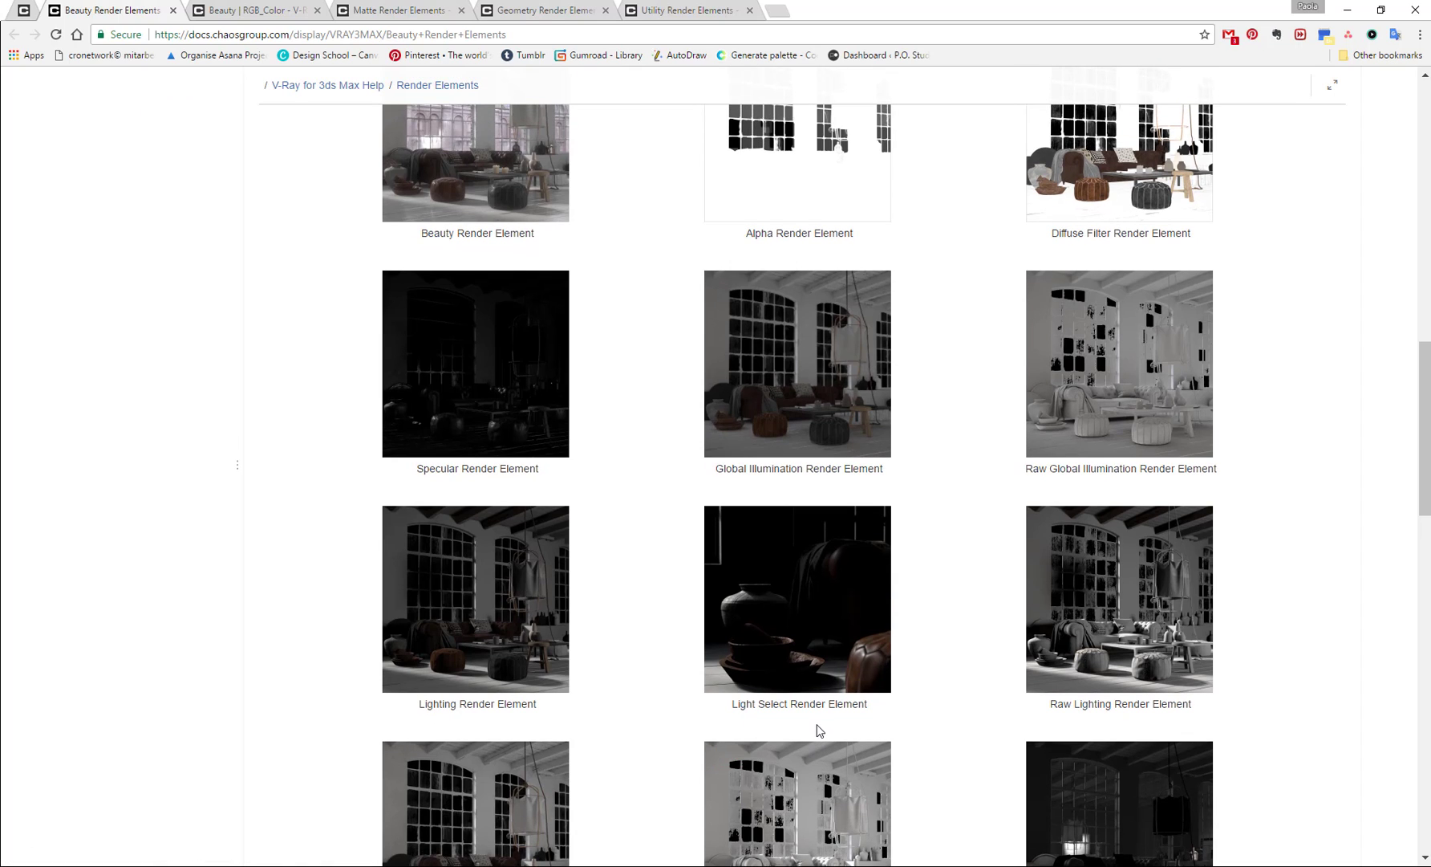
scroll(820, 730, "down", 2)
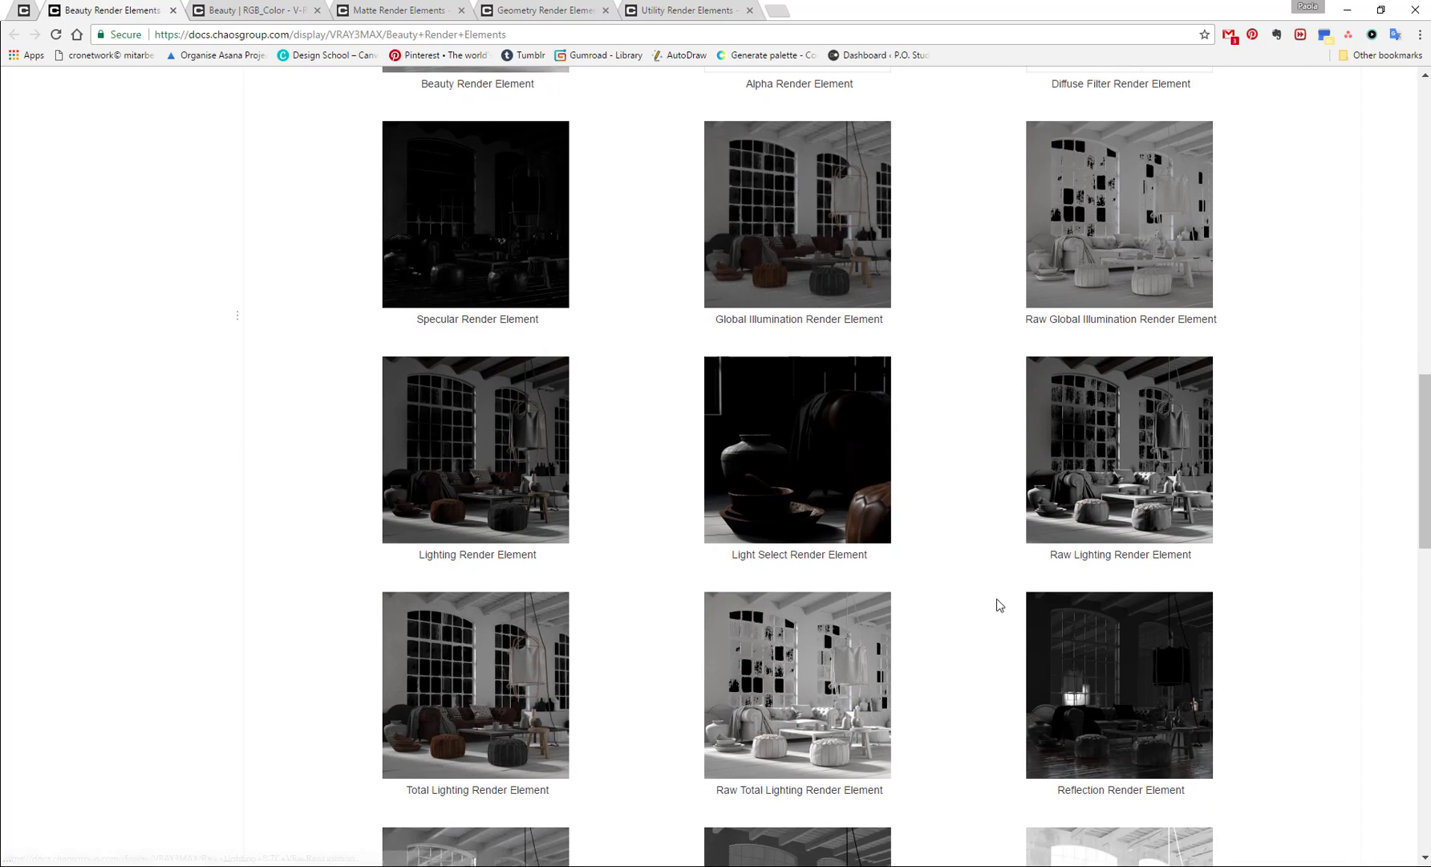
scroll(999, 602, "down", 4)
scroll(1010, 594, "down", 5)
scroll(1009, 590, "down", 3)
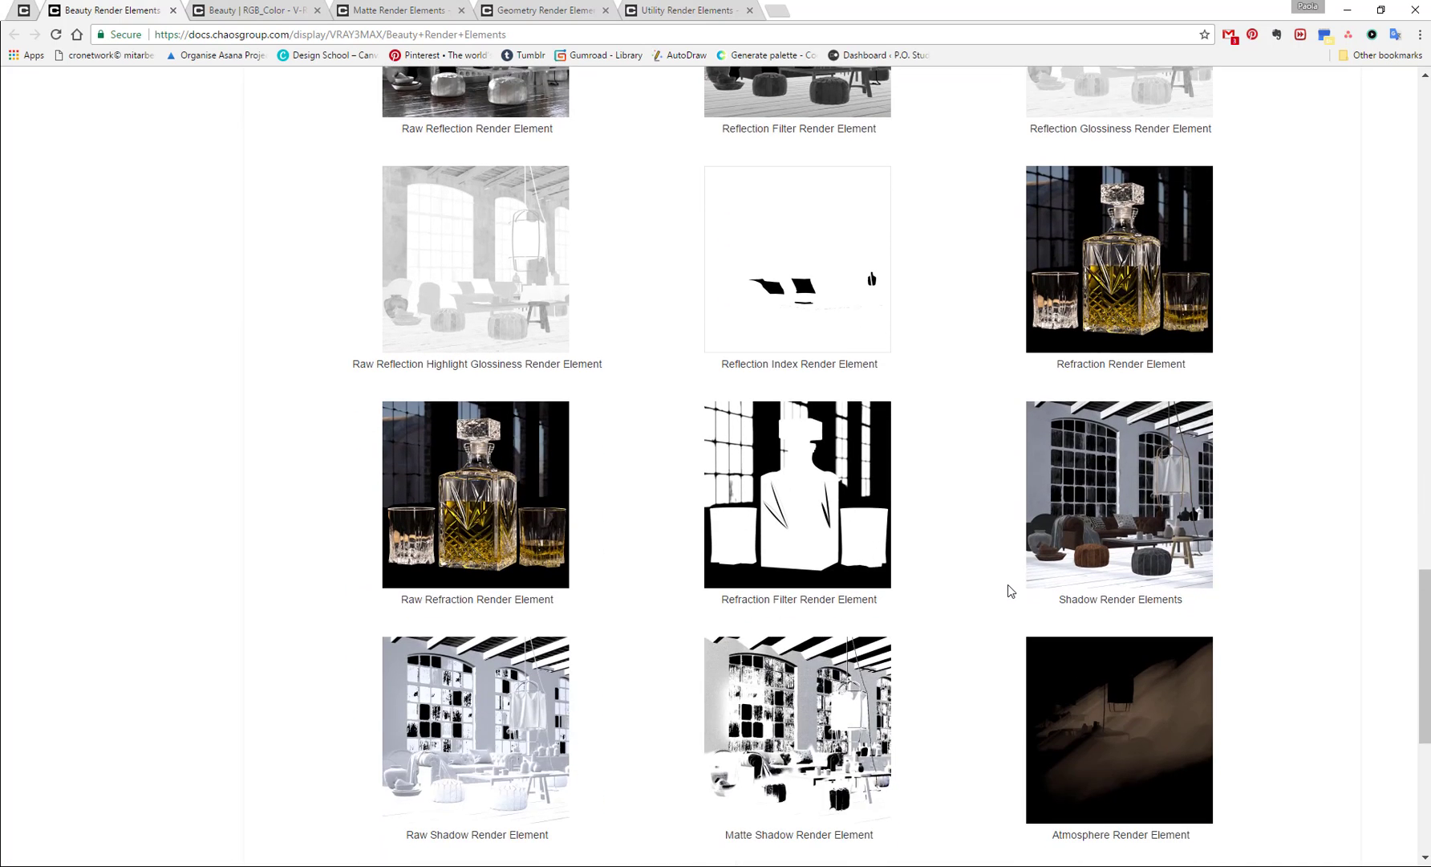
scroll(949, 693, "down", 3)
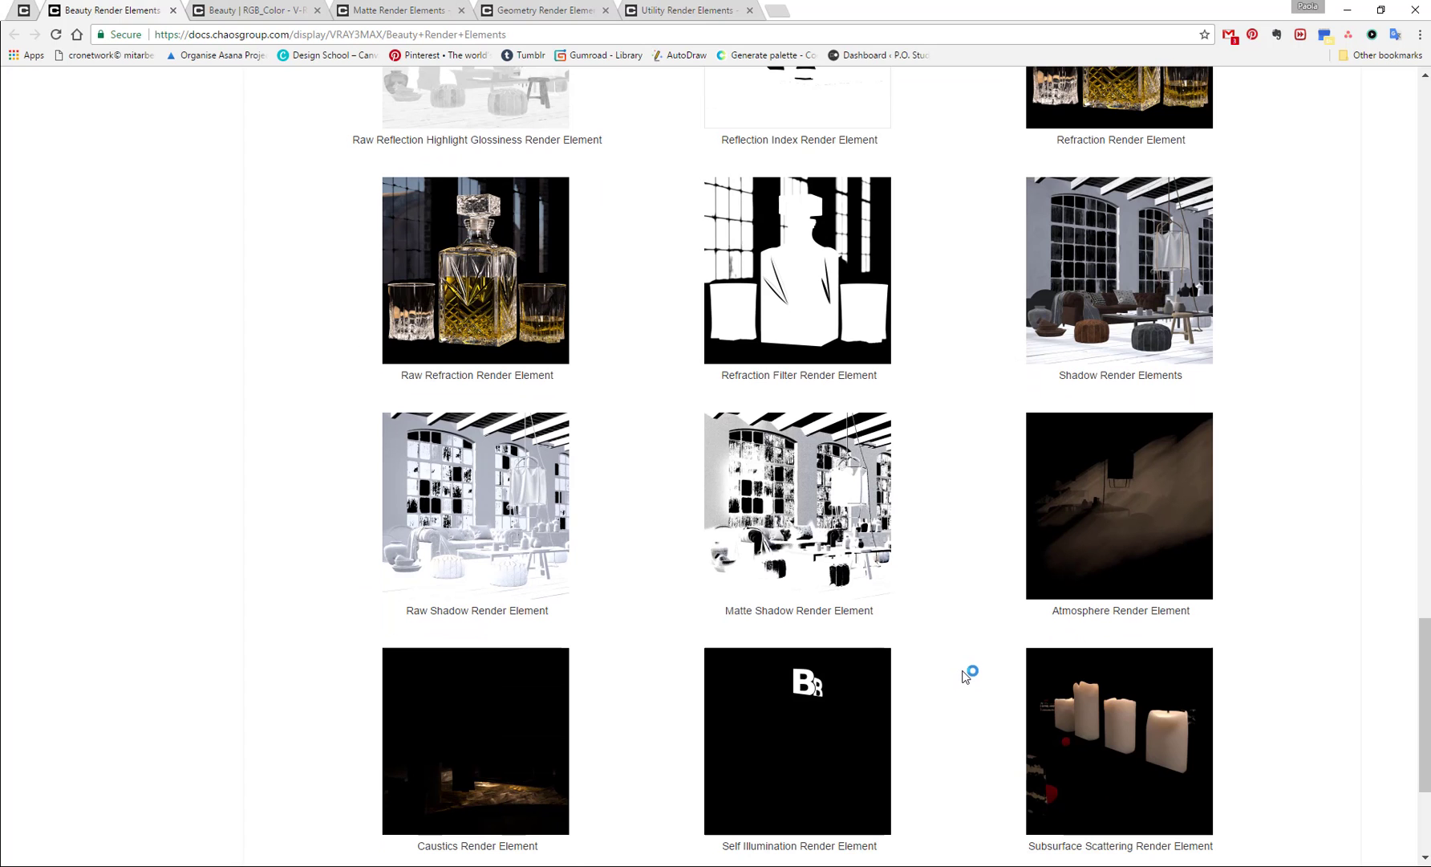
scroll(964, 674, "down", 3)
scroll(967, 665, "up", 20)
scroll(975, 660, "up", 3)
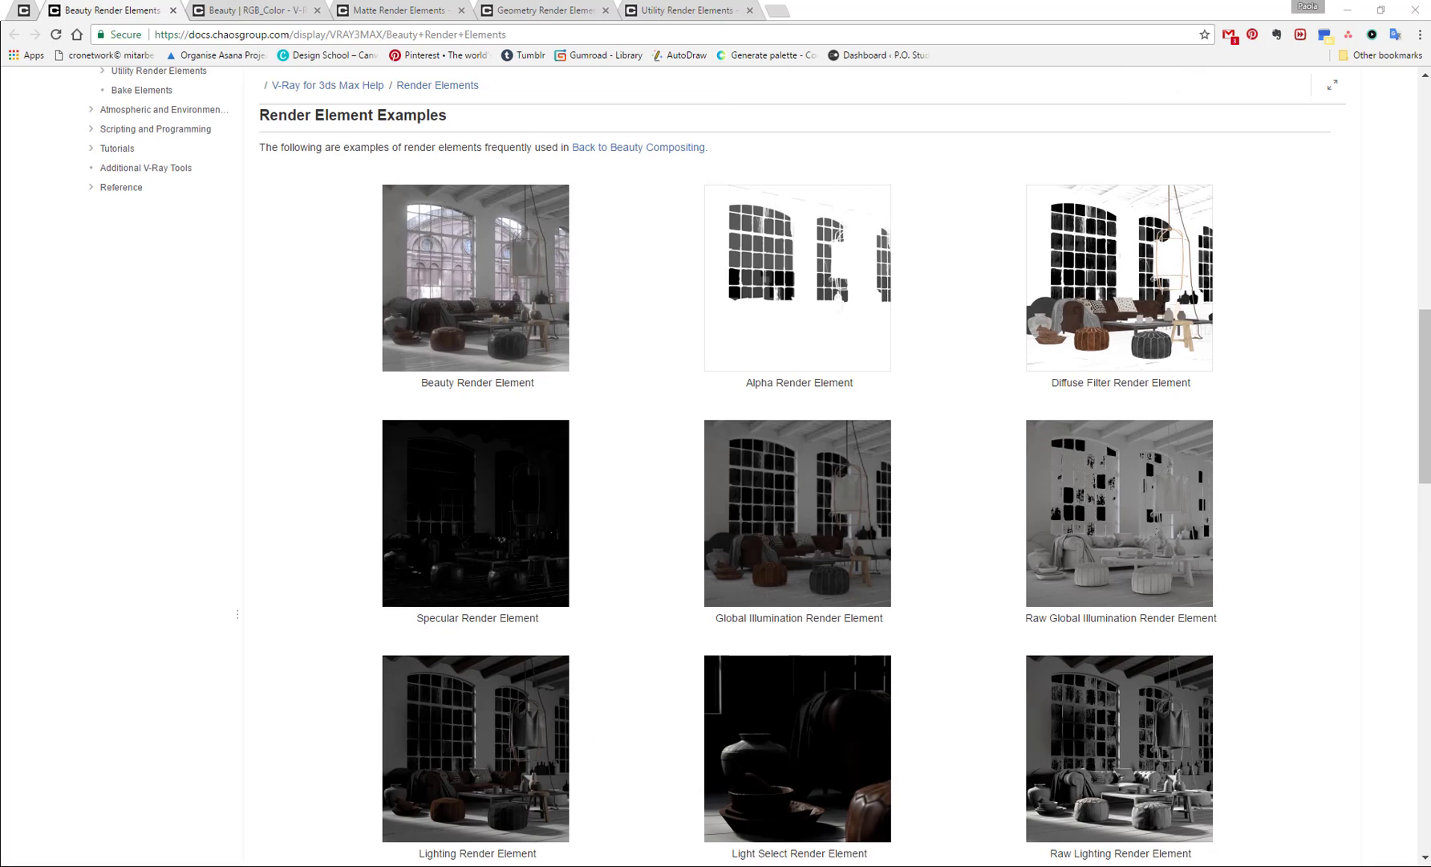
scroll(1135, 642, "down", 3)
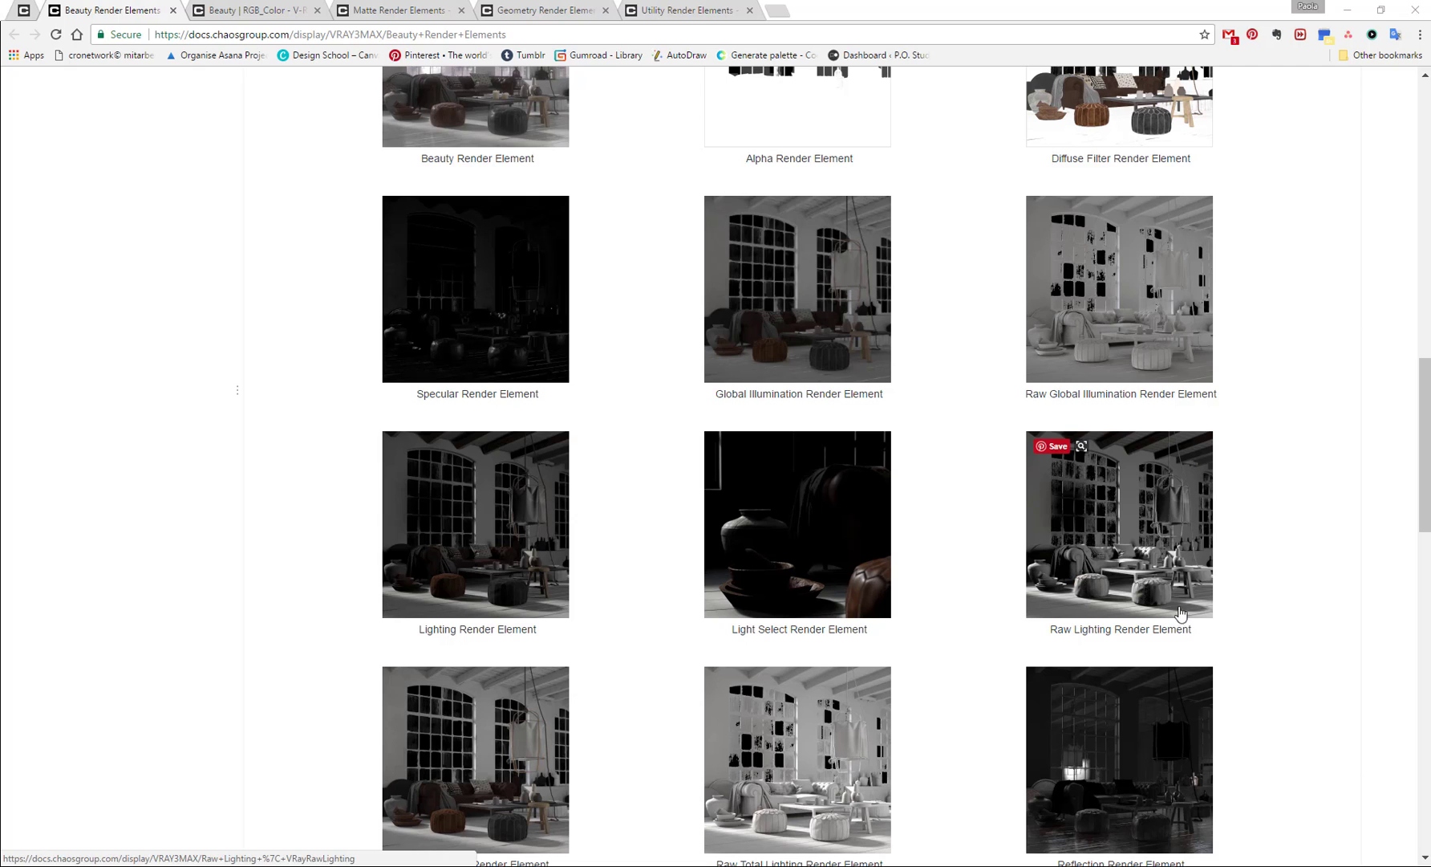
scroll(1119, 532, "up", 1)
scroll(1118, 533, "up", 3)
scroll(1120, 536, "down", 3)
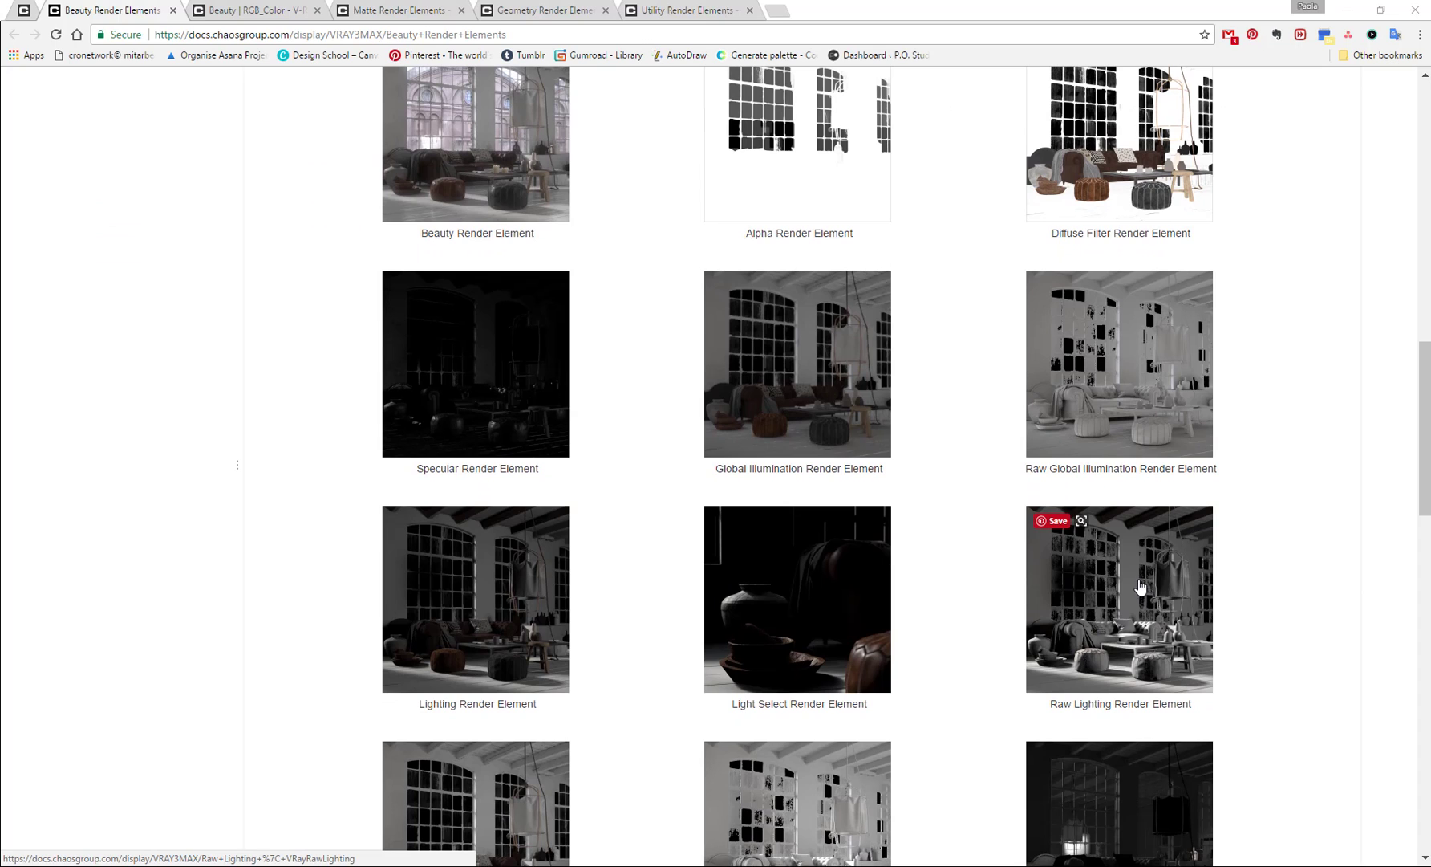
scroll(1142, 587, "up", 3)
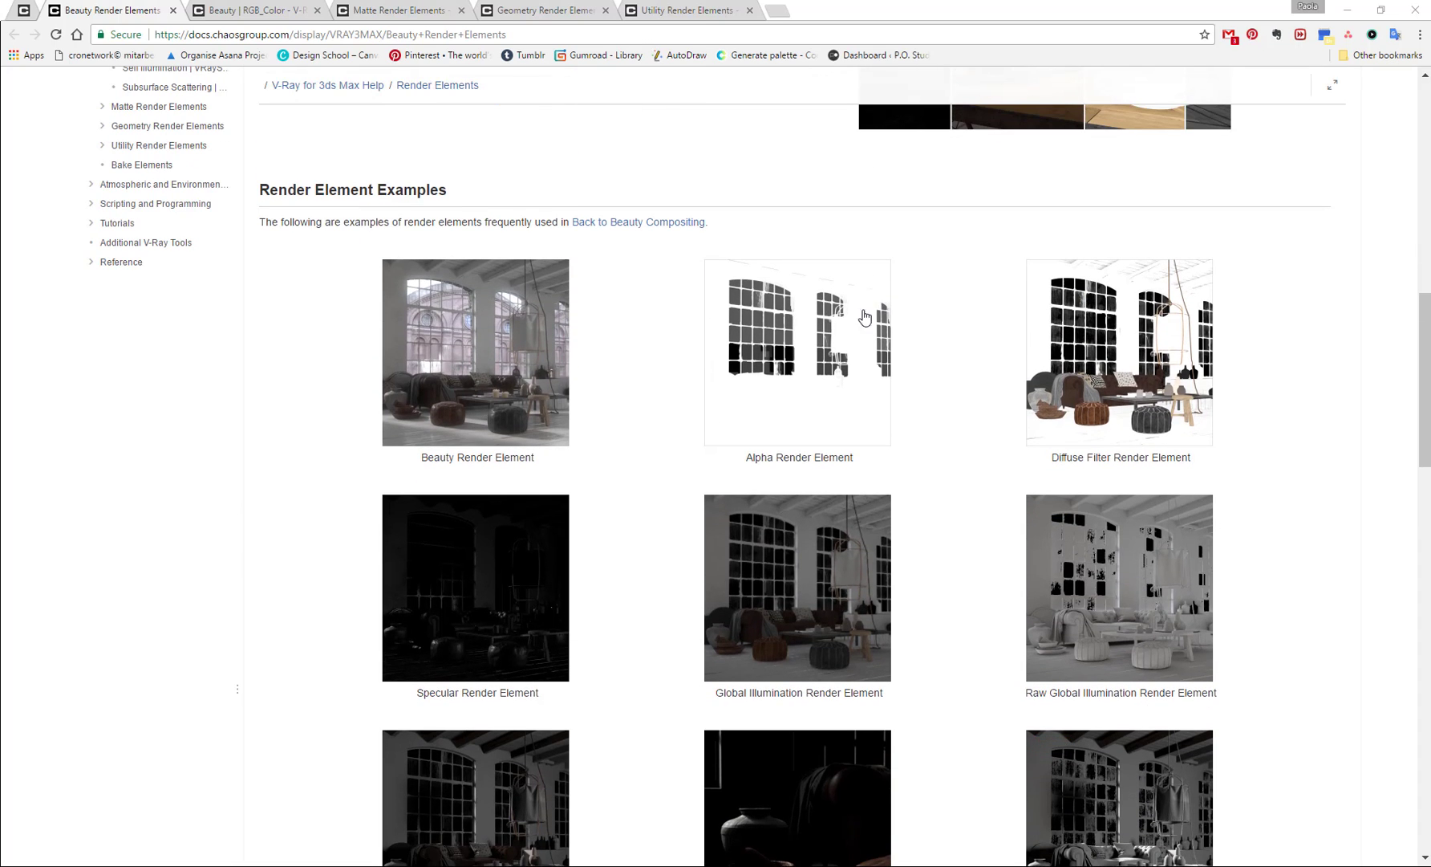
scroll(978, 479, "down", 5)
scroll(986, 471, "down", 5)
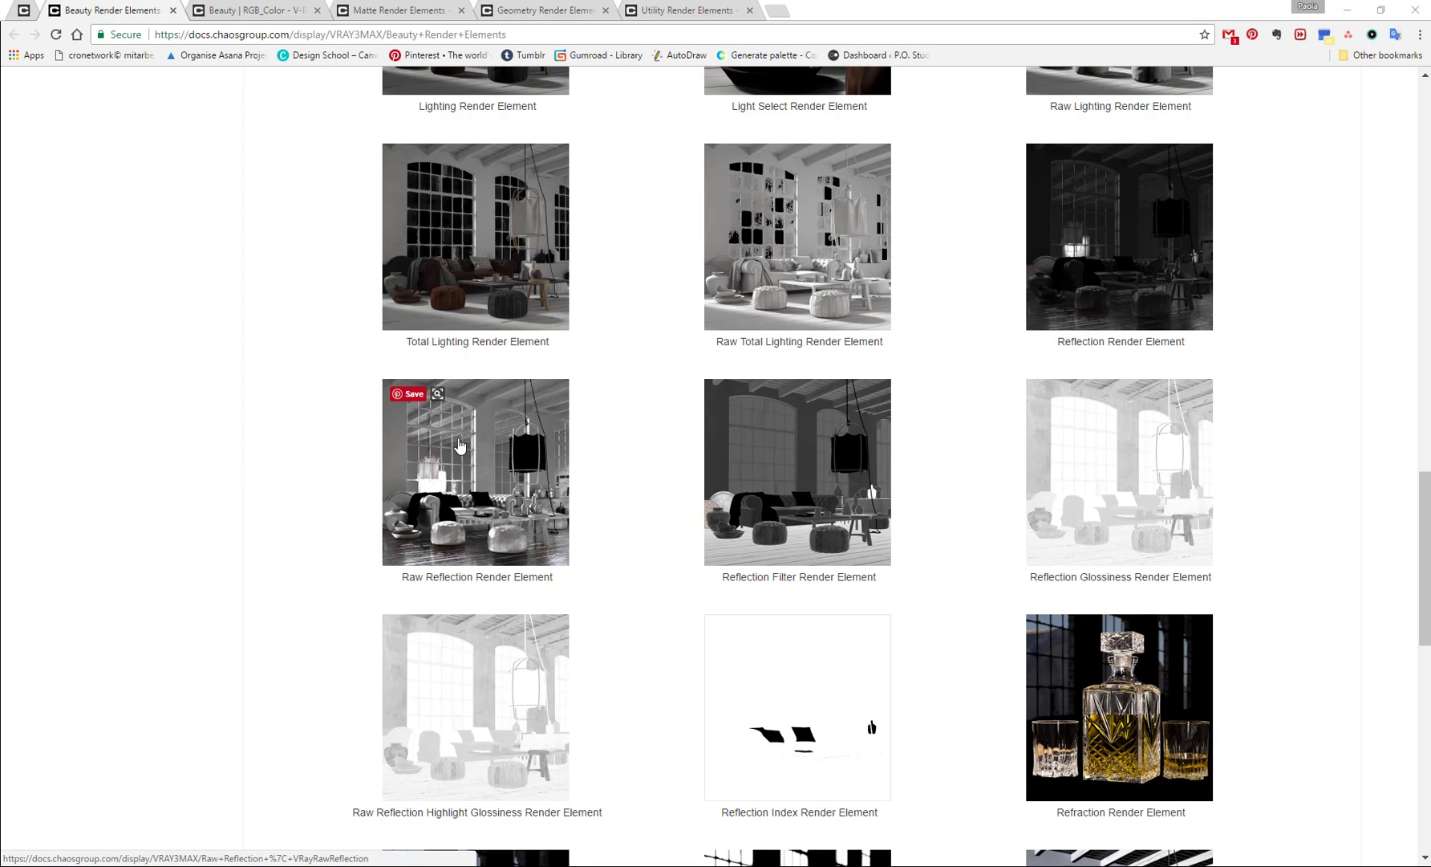
scroll(807, 571, "down", 2)
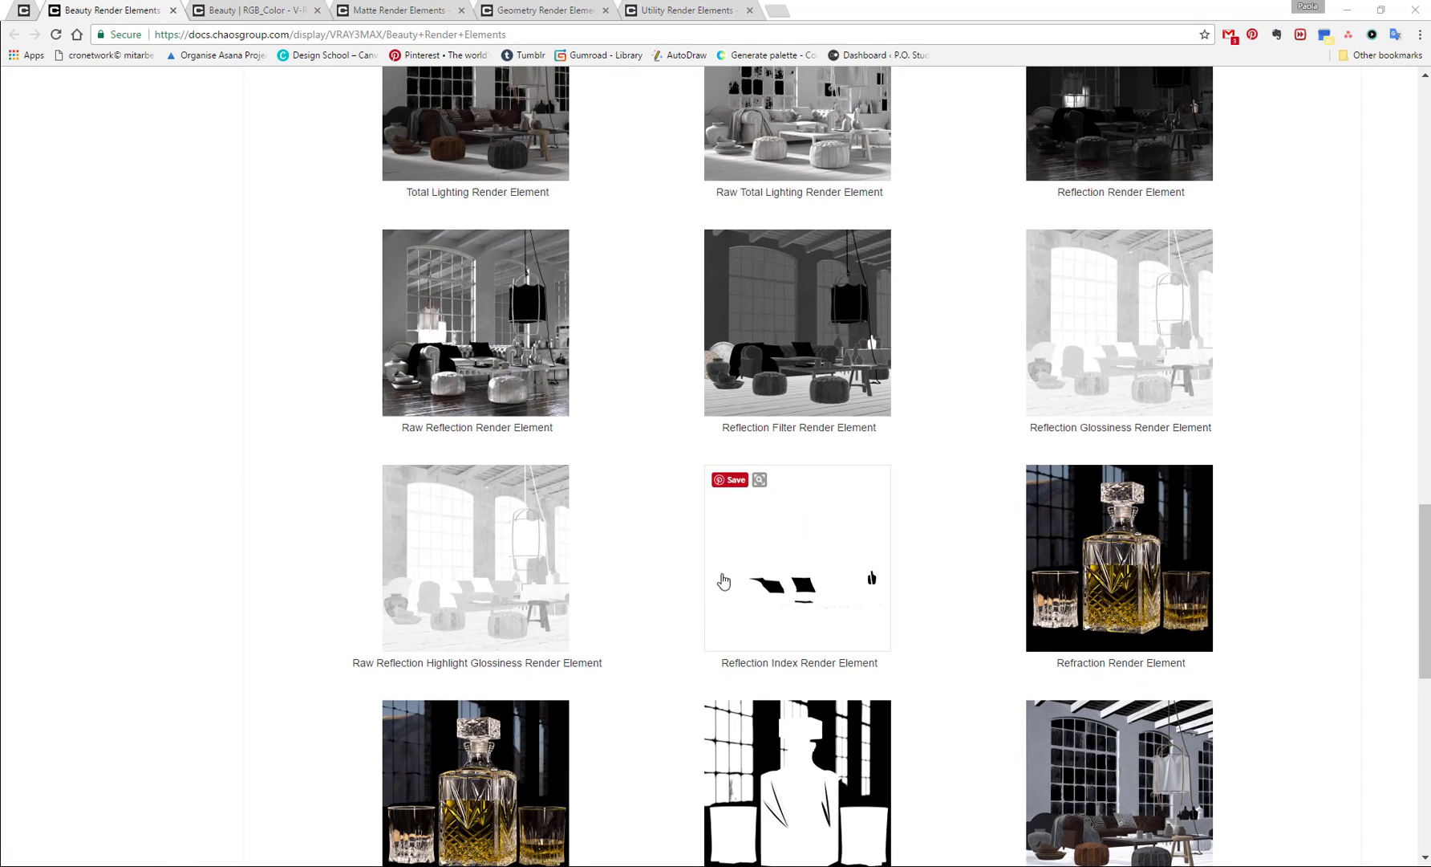
scroll(748, 618, "down", 2)
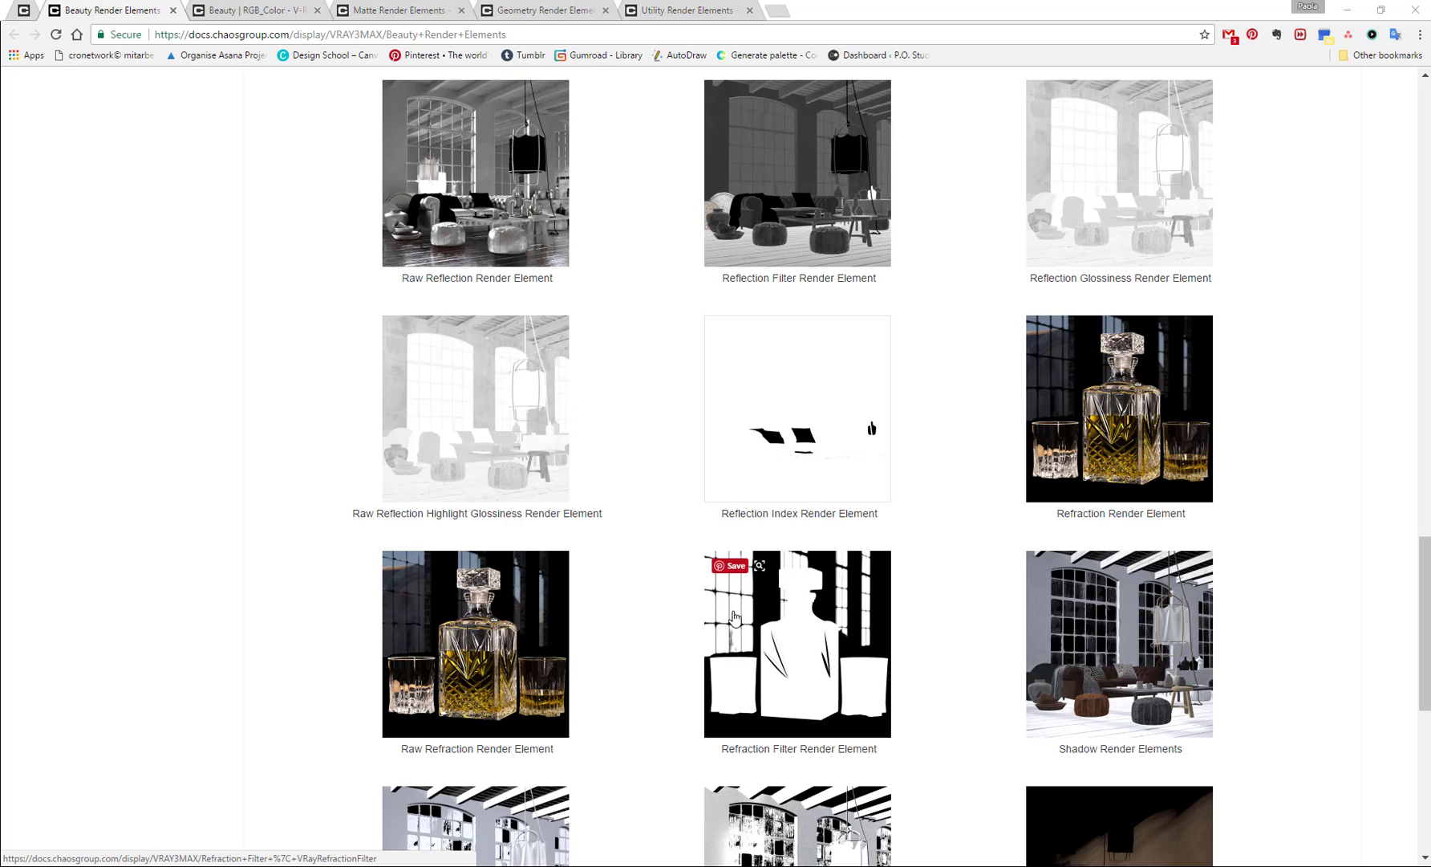
scroll(999, 514, "up", 10)
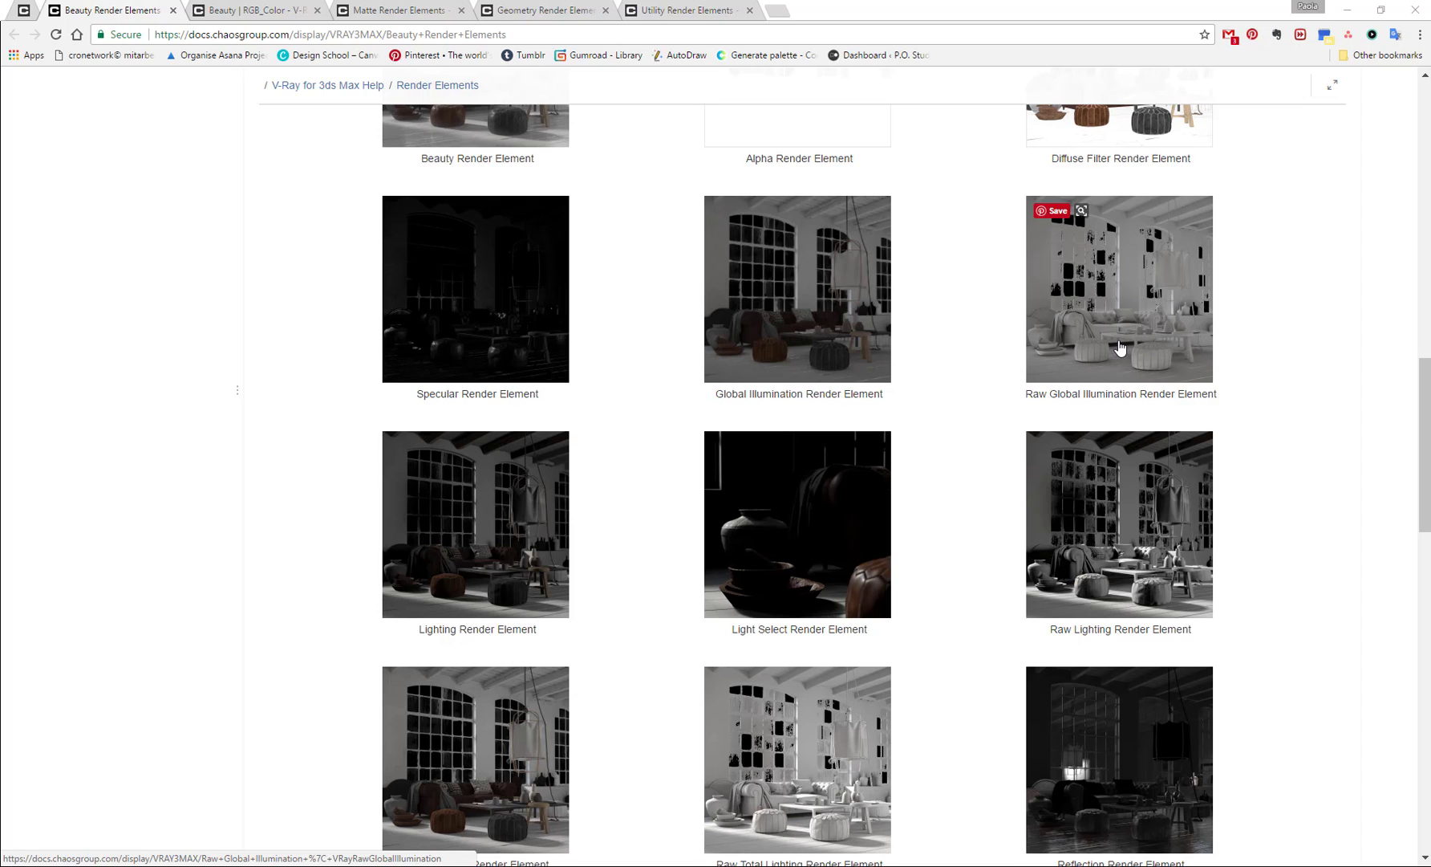
scroll(1121, 346, "up", 4)
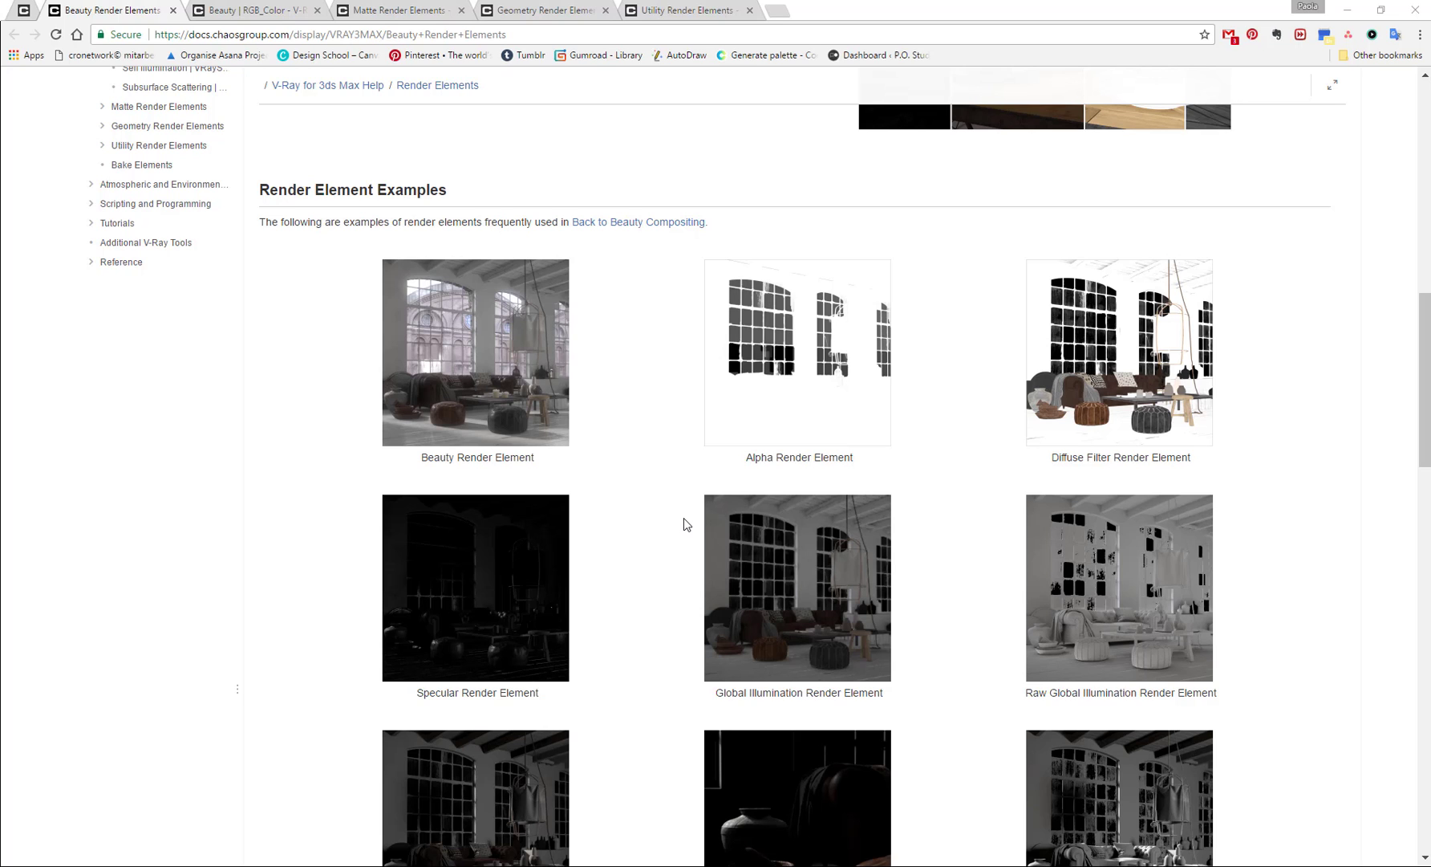
Step: Switch to the Matte Render Elements tab and scroll to the Material ID, Multimatte, Object ID and Render ID examples
left_click(424, 12)
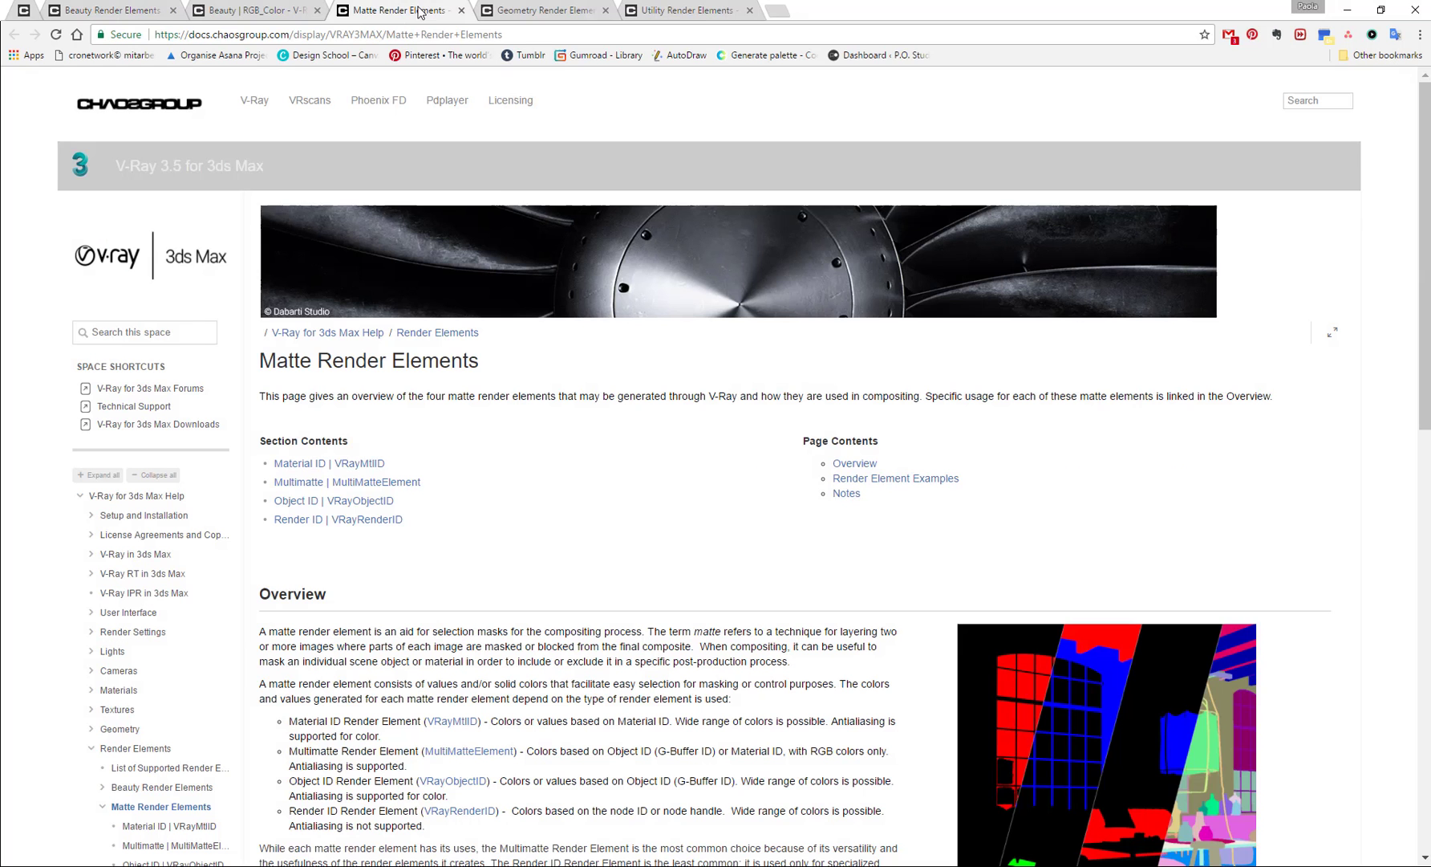
scroll(770, 706, "down", 3)
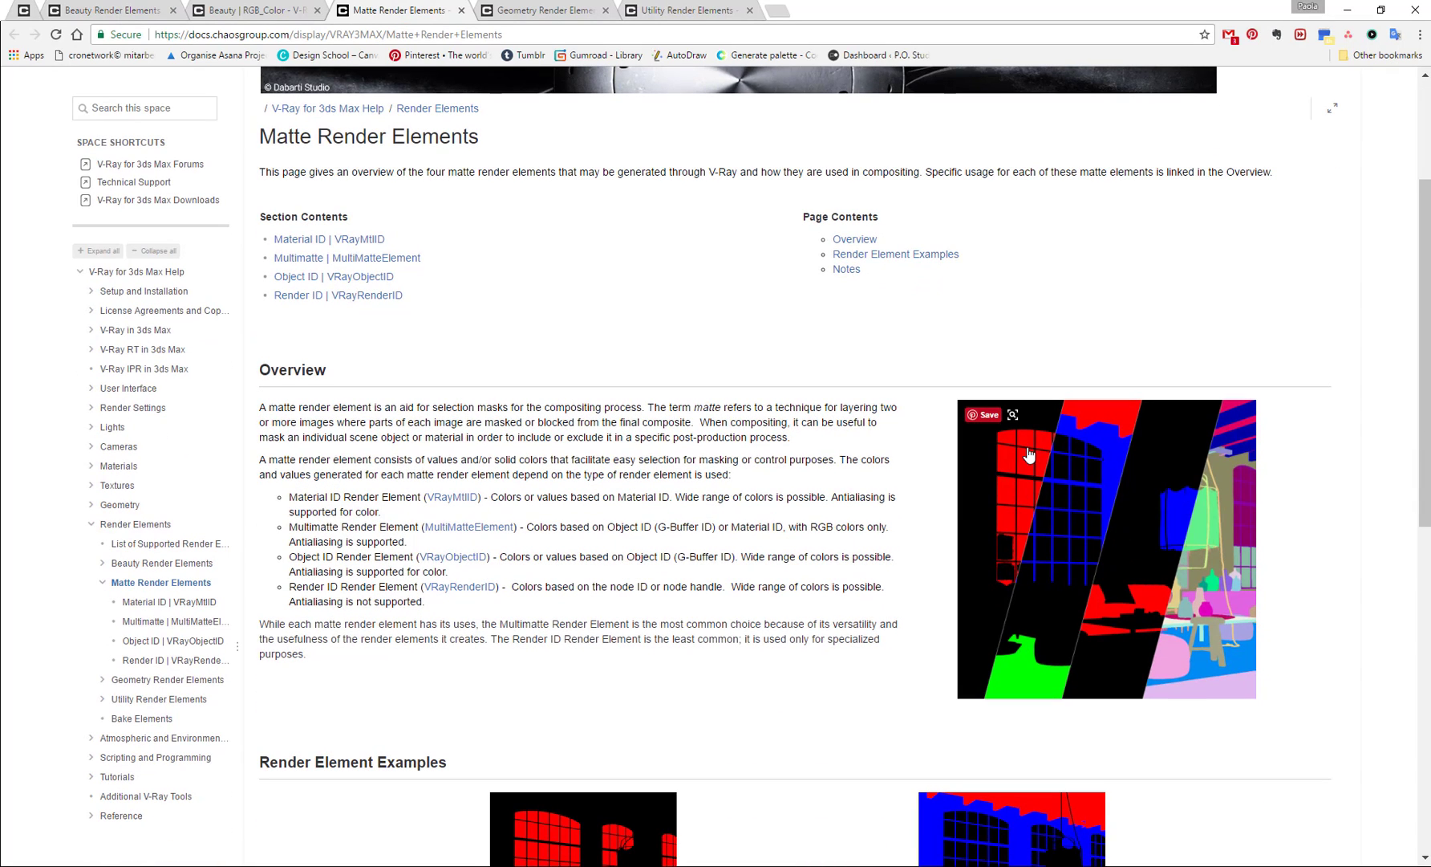
scroll(1029, 564, "down", 3)
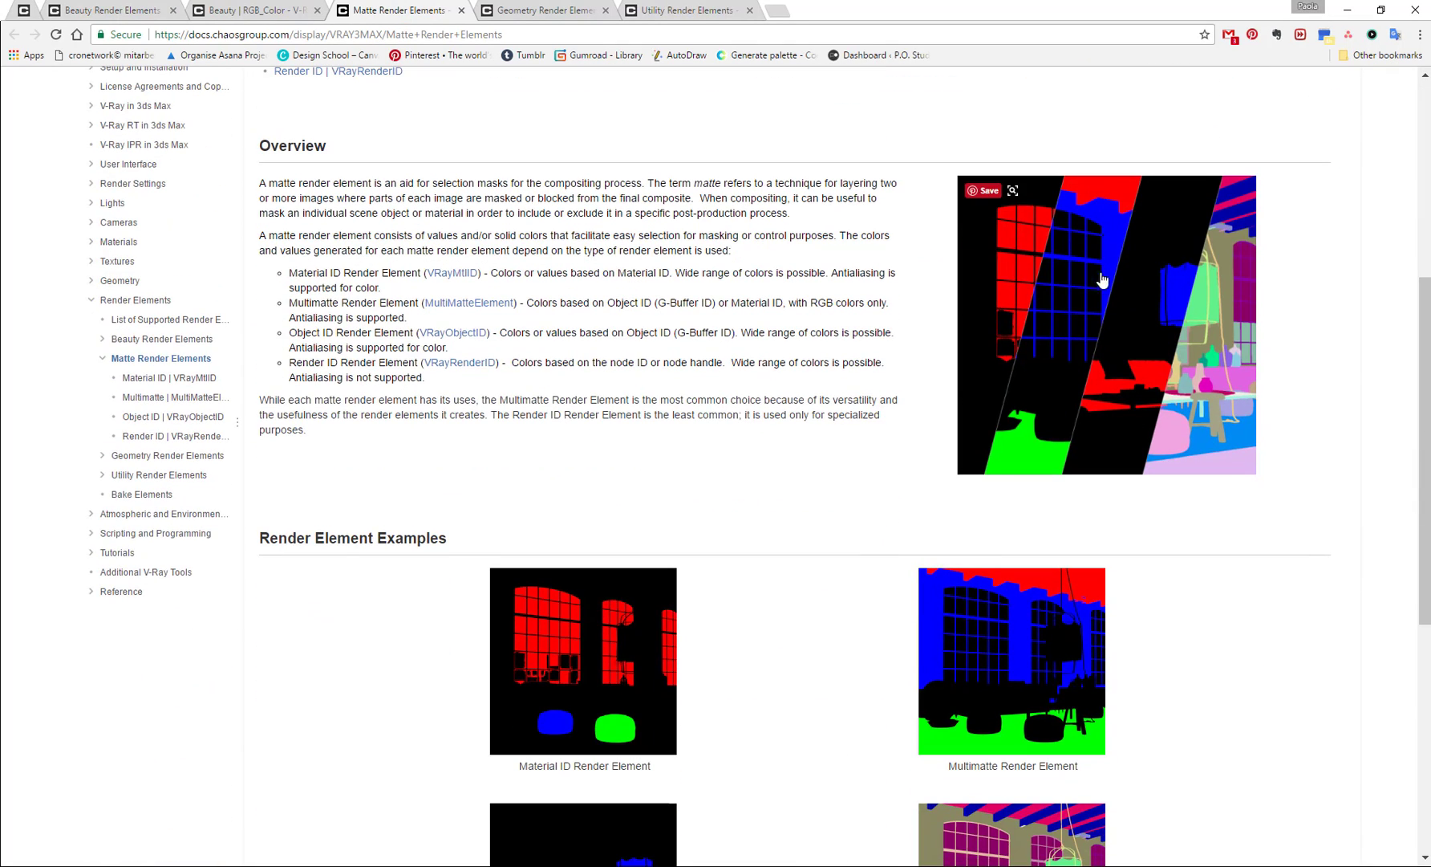
scroll(1011, 478, "down", 3)
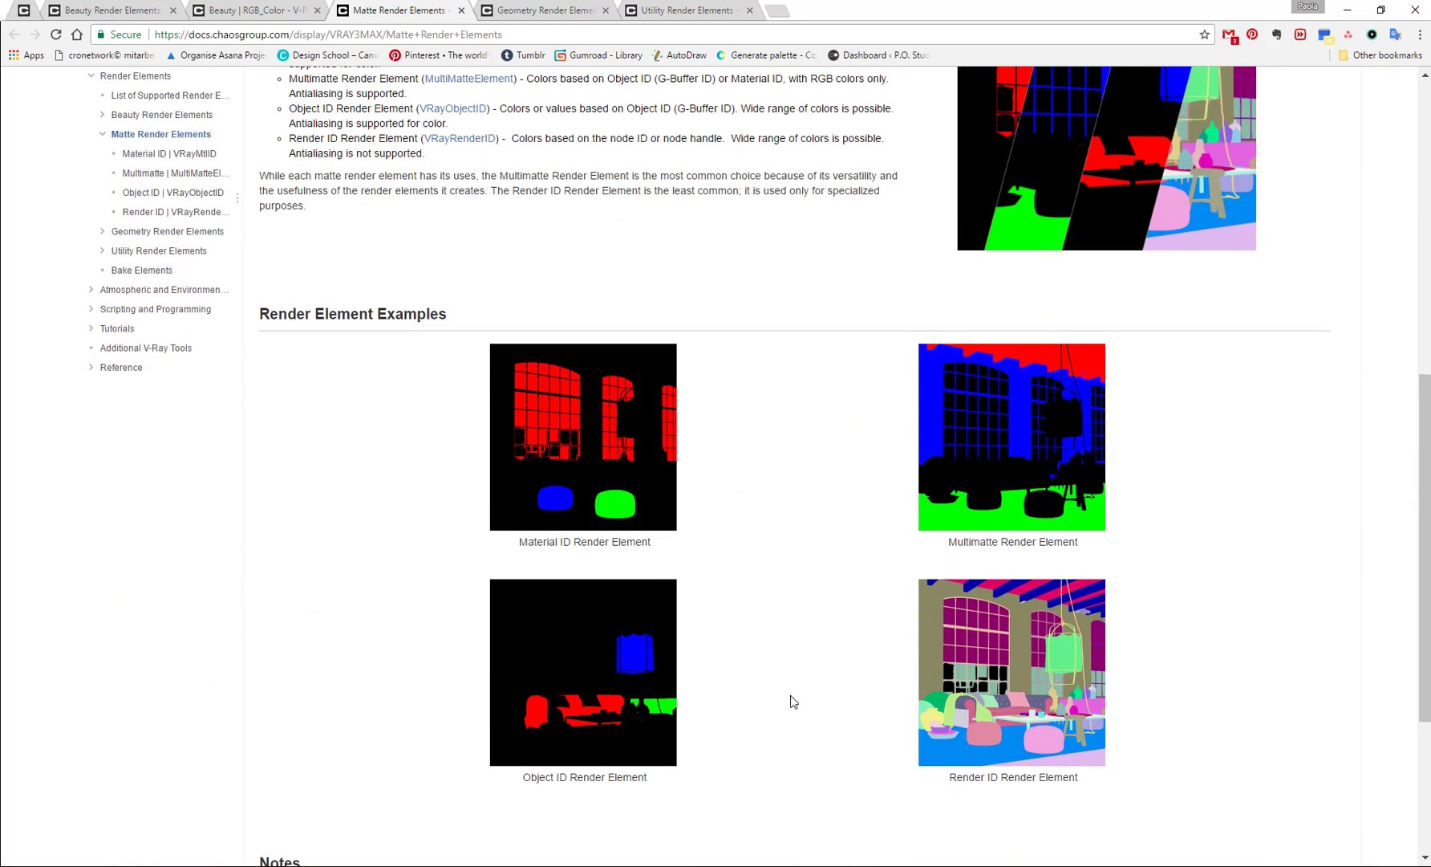
scroll(847, 667, "down", 2)
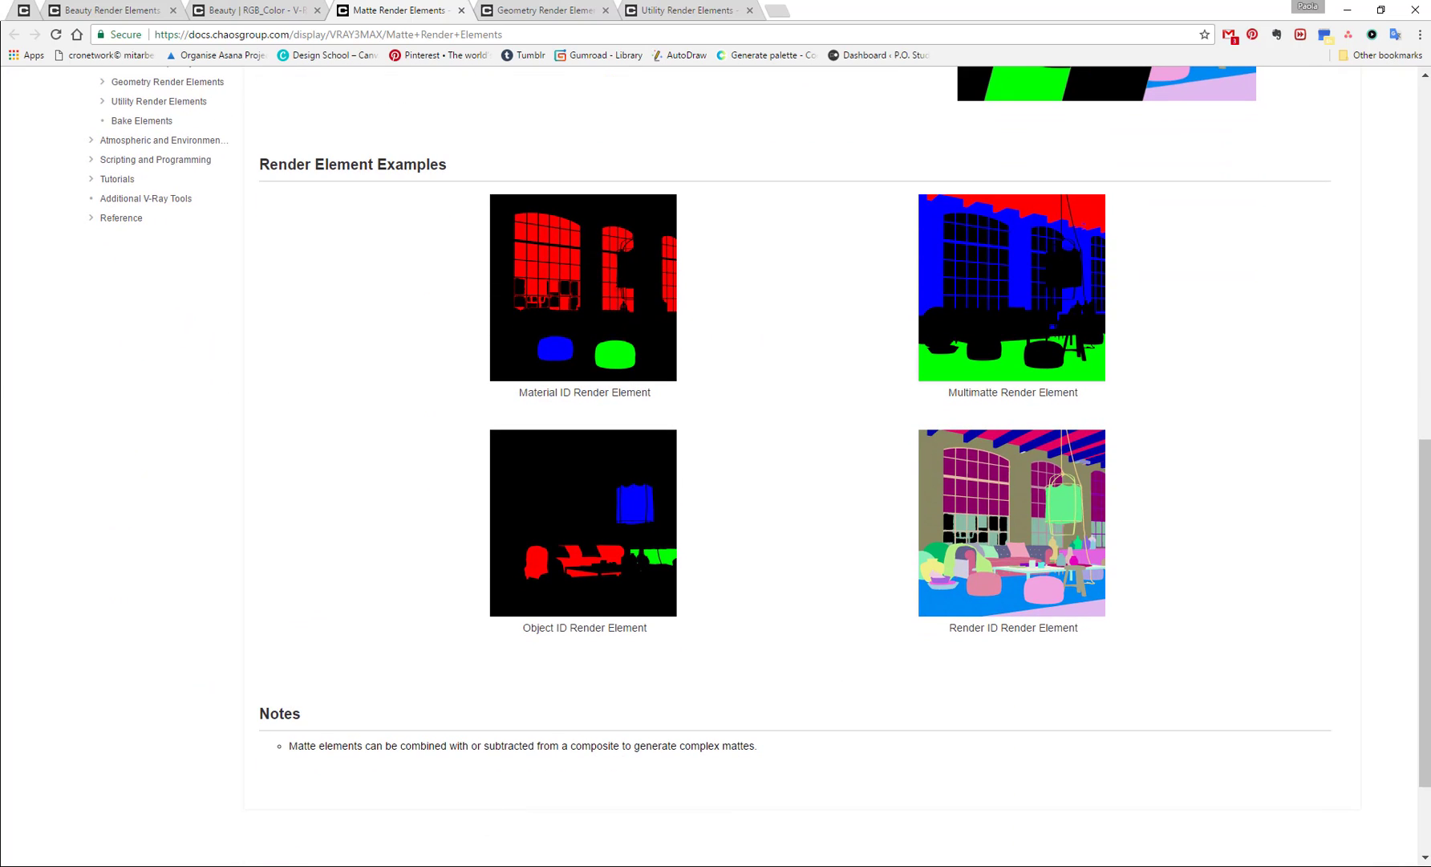
Step: Back in 3ds Max, add the VRayRenderID and VRayMtlID render elements
mouse_move(347, 866)
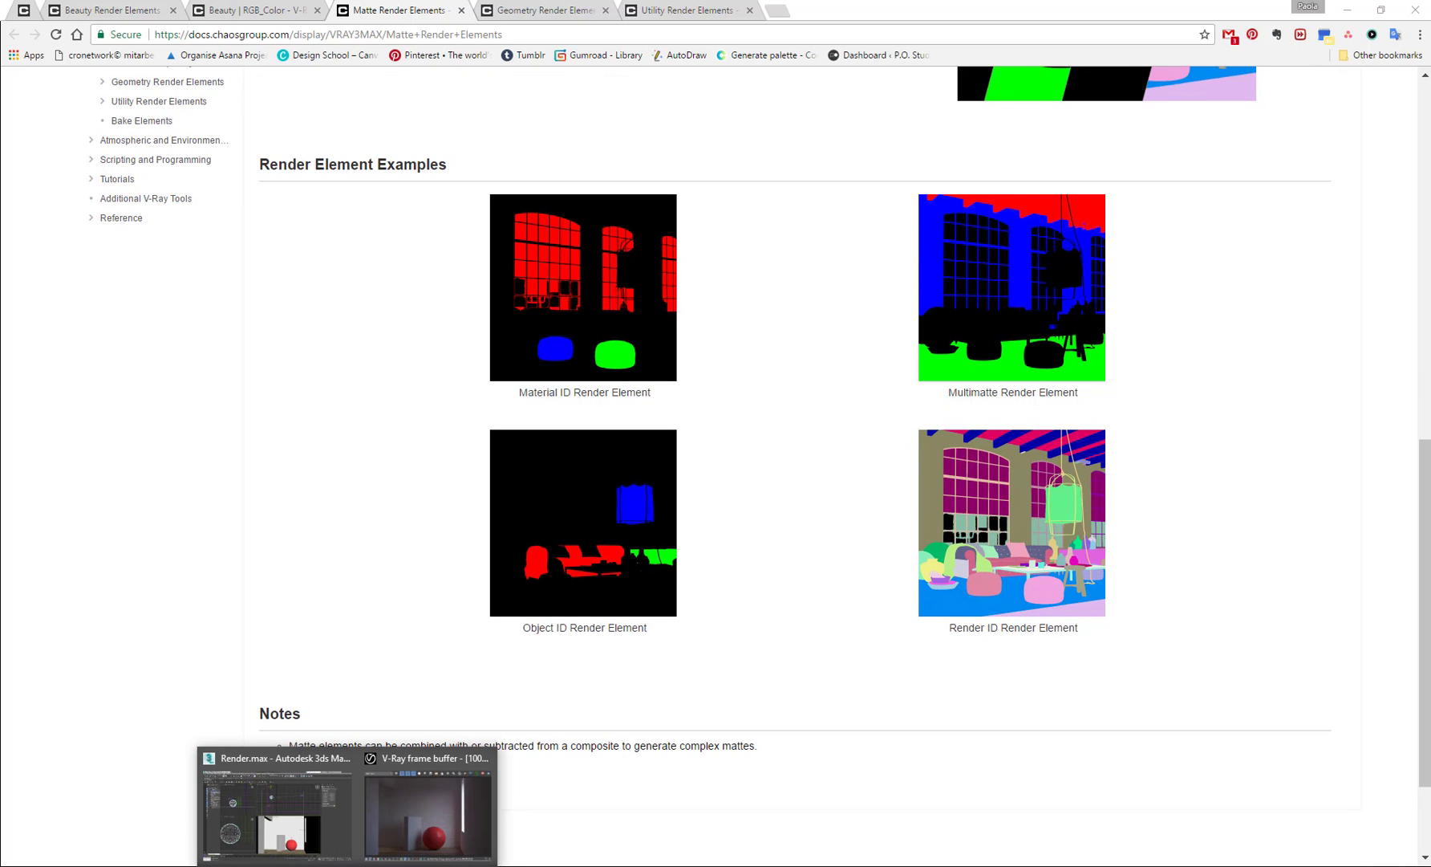
left_click(303, 762)
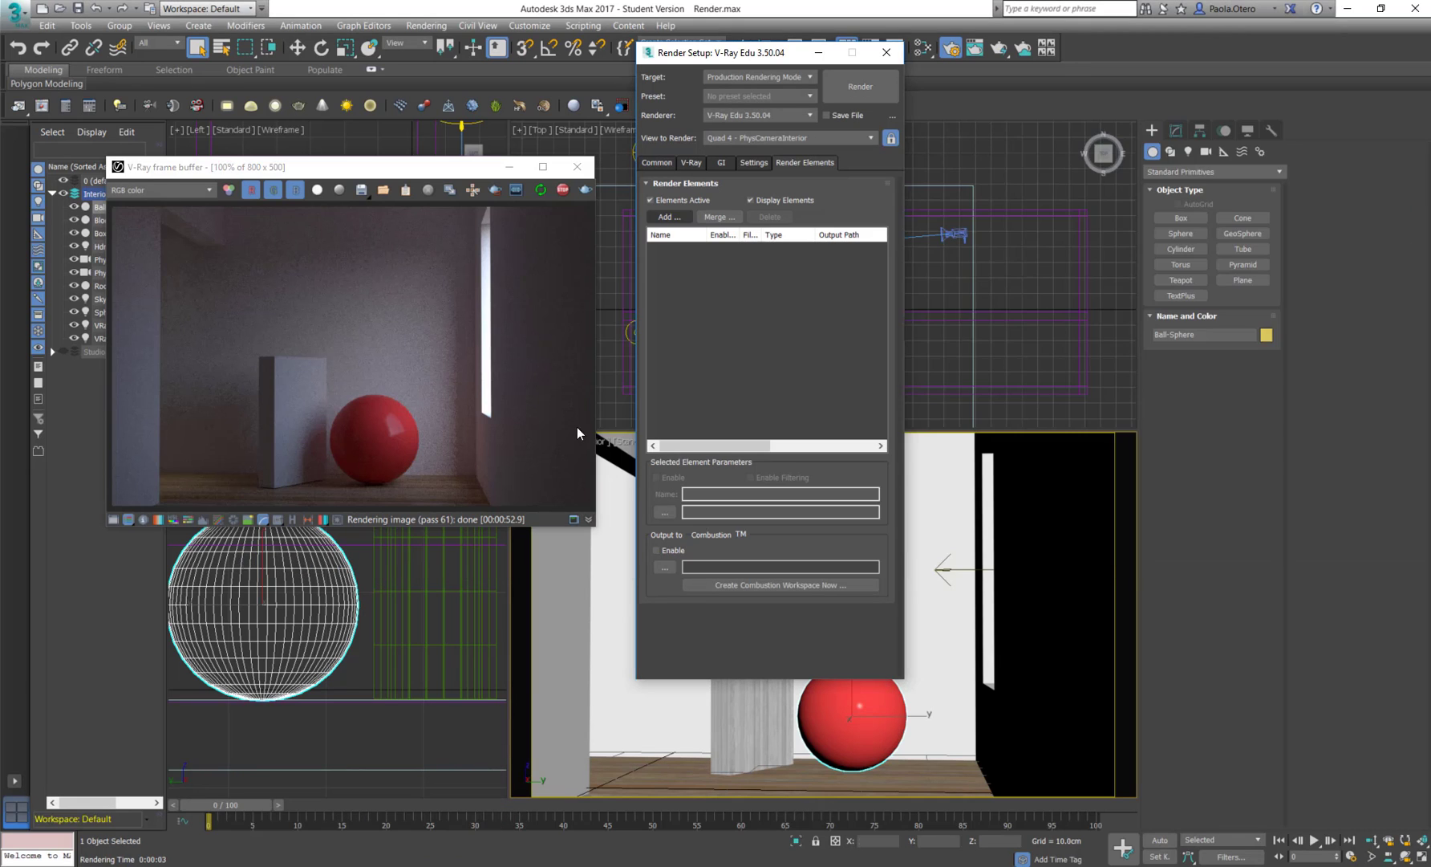
left_click(665, 216)
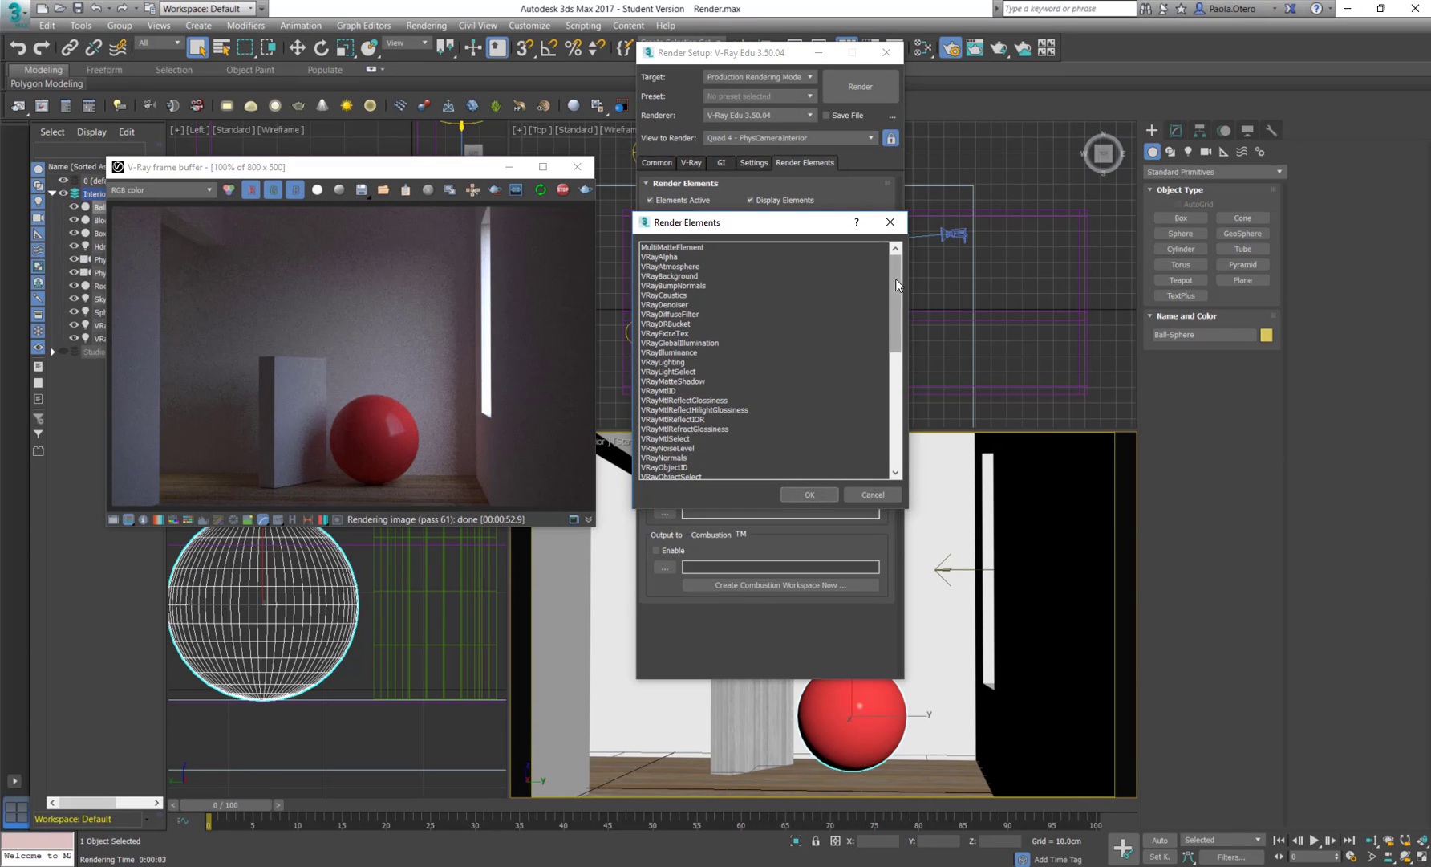
left_click_drag(897, 288, 900, 400)
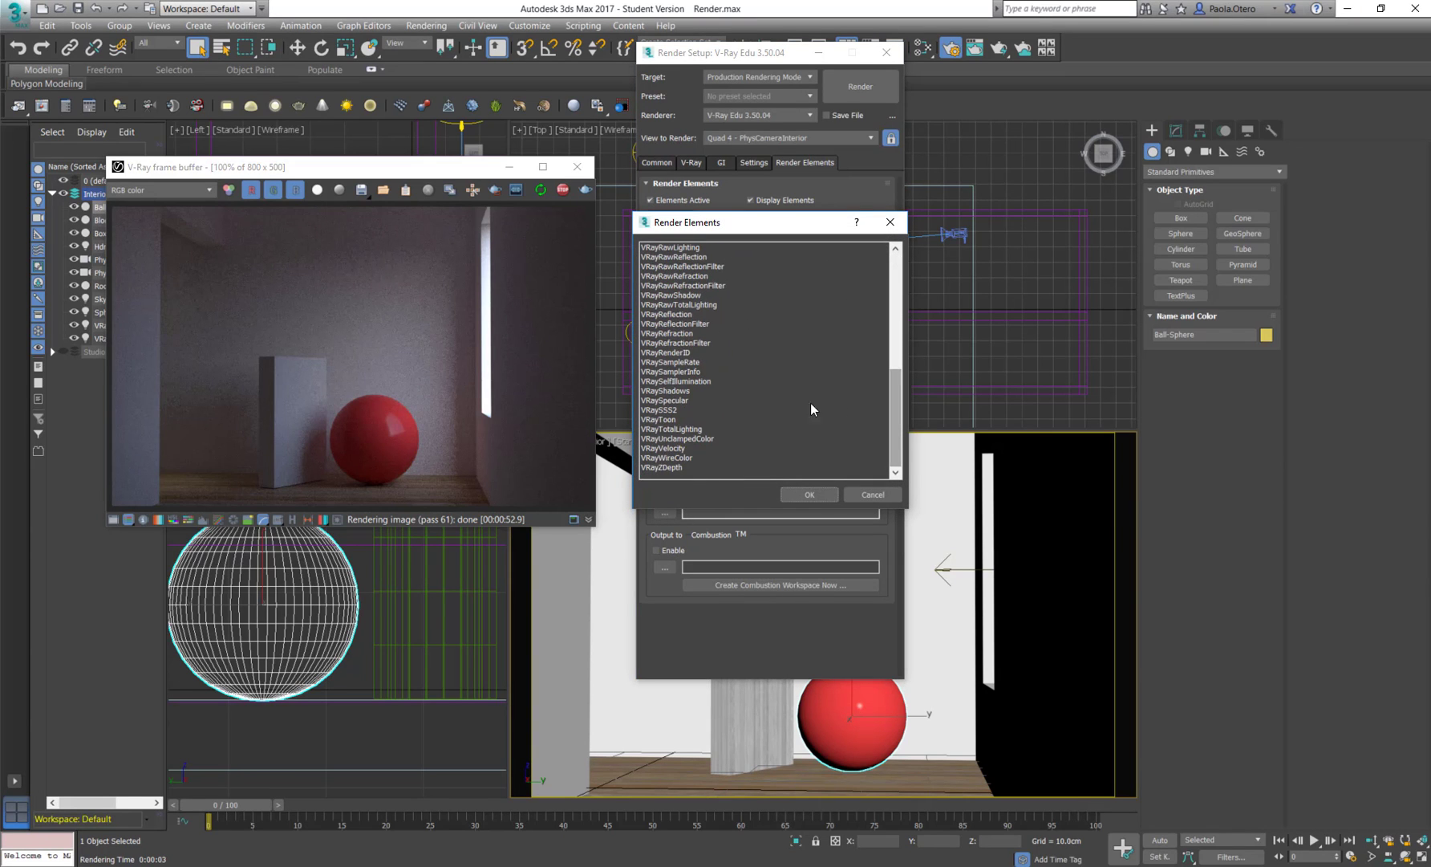
left_click(686, 354)
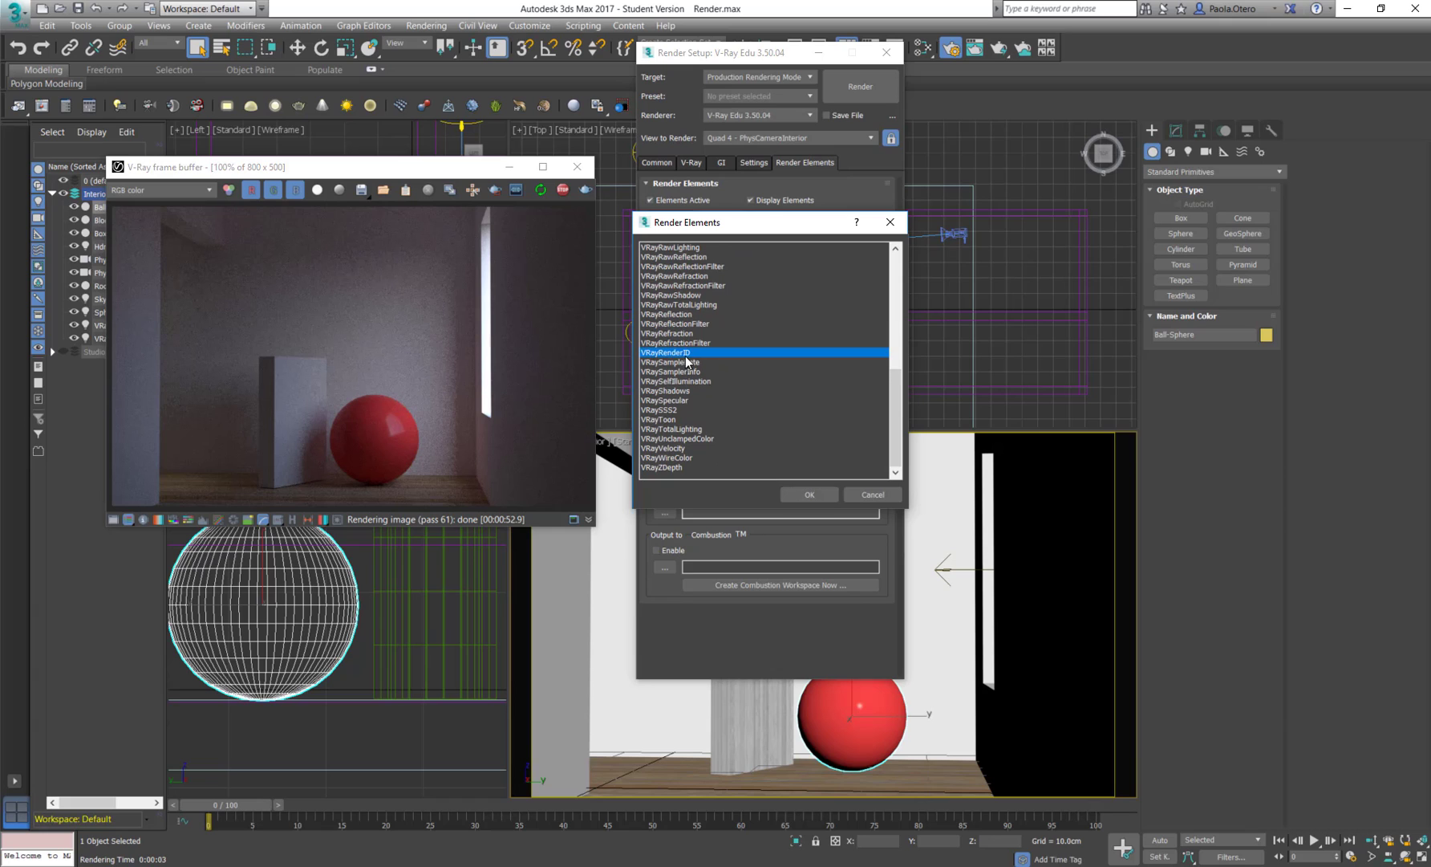
left_click(824, 495)
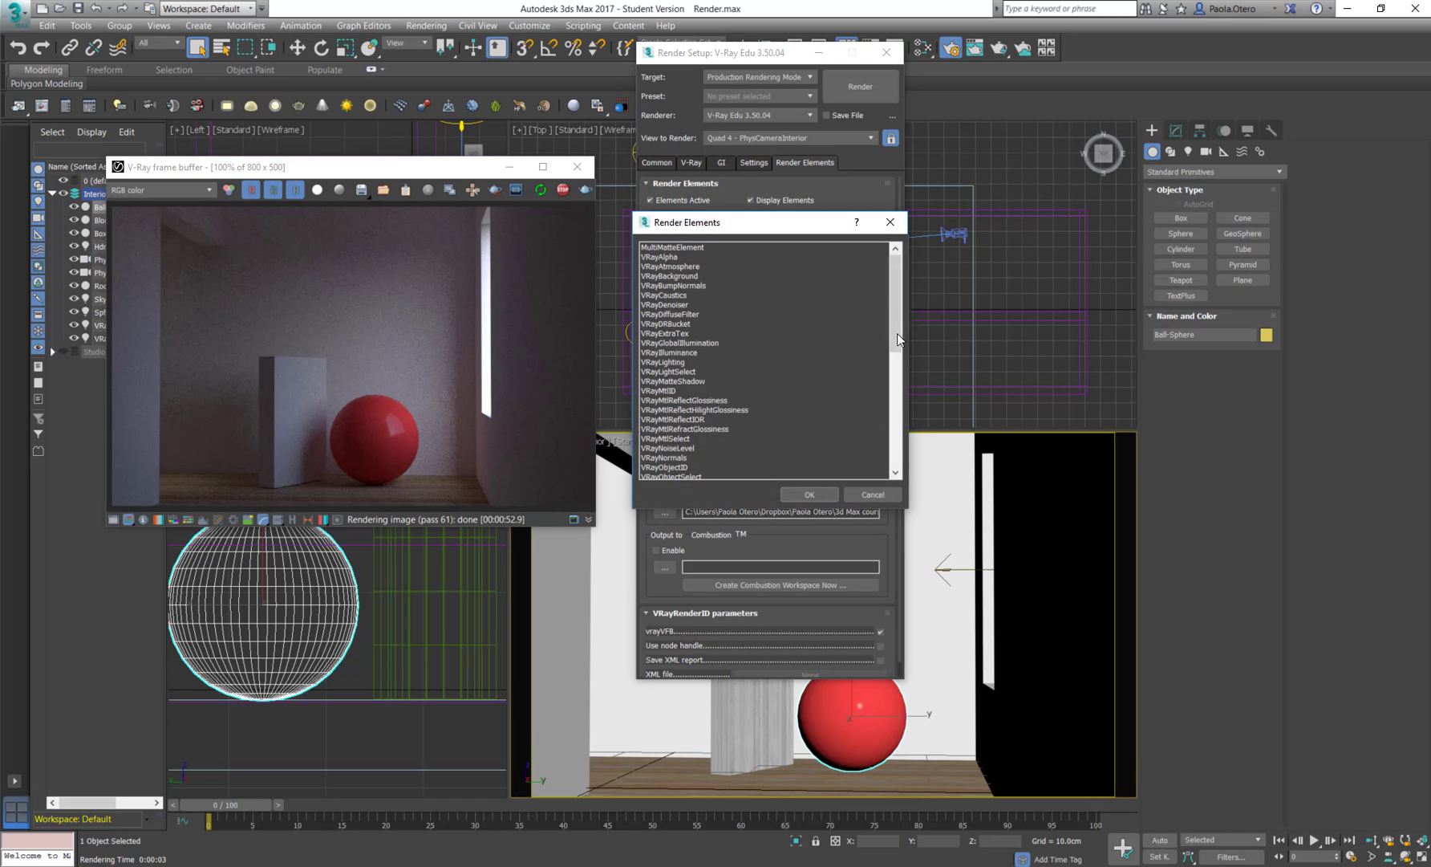
left_click_drag(900, 322, 901, 347)
left_click(691, 352)
key("Return")
Step: Add the VRayObjectID render element and select VRayMtlID to show its settings
left_click(676, 233)
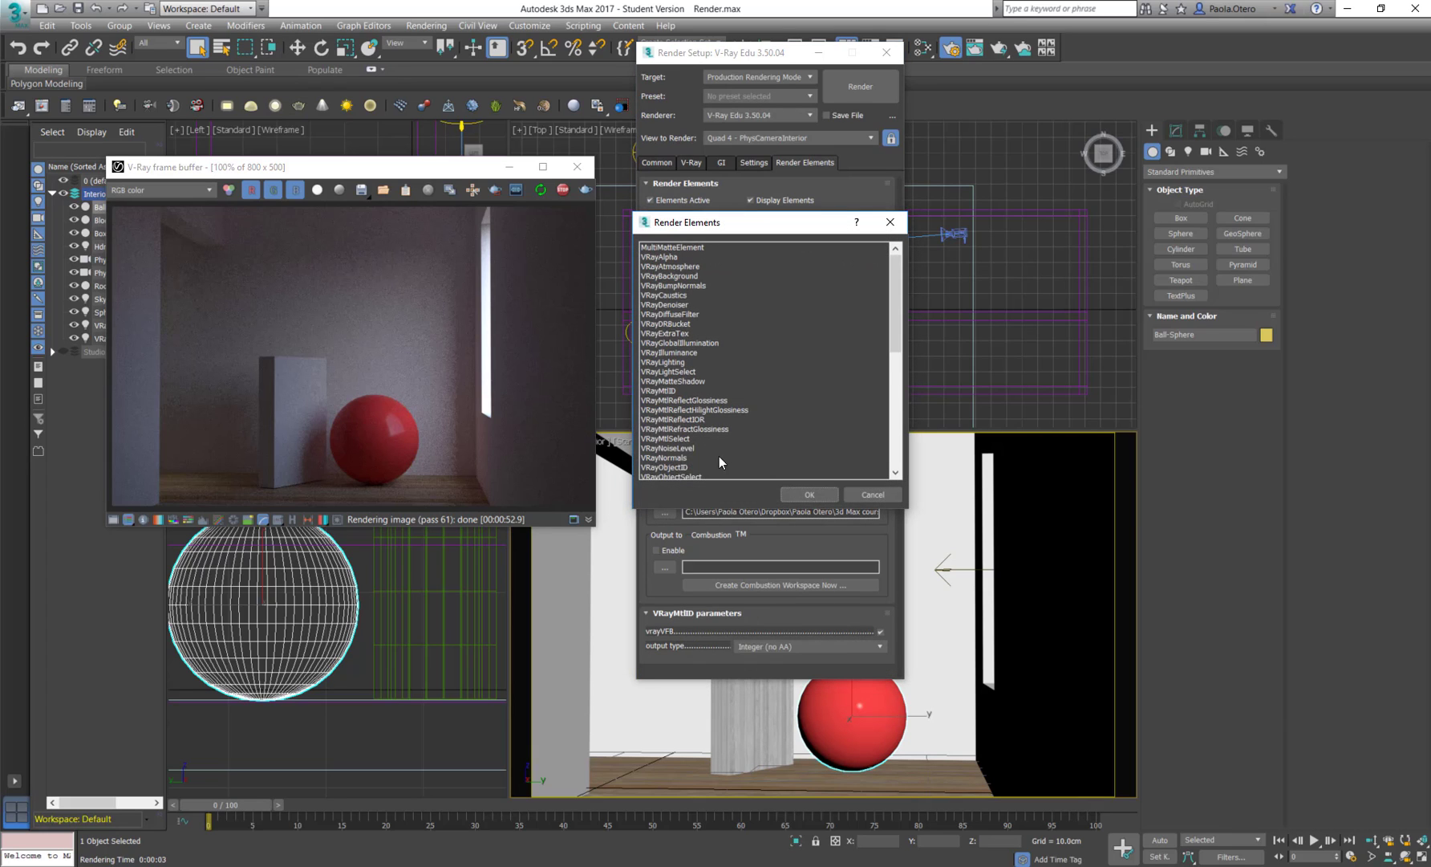
left_click(683, 468)
left_click(809, 494)
left_click(849, 326)
key("Up")
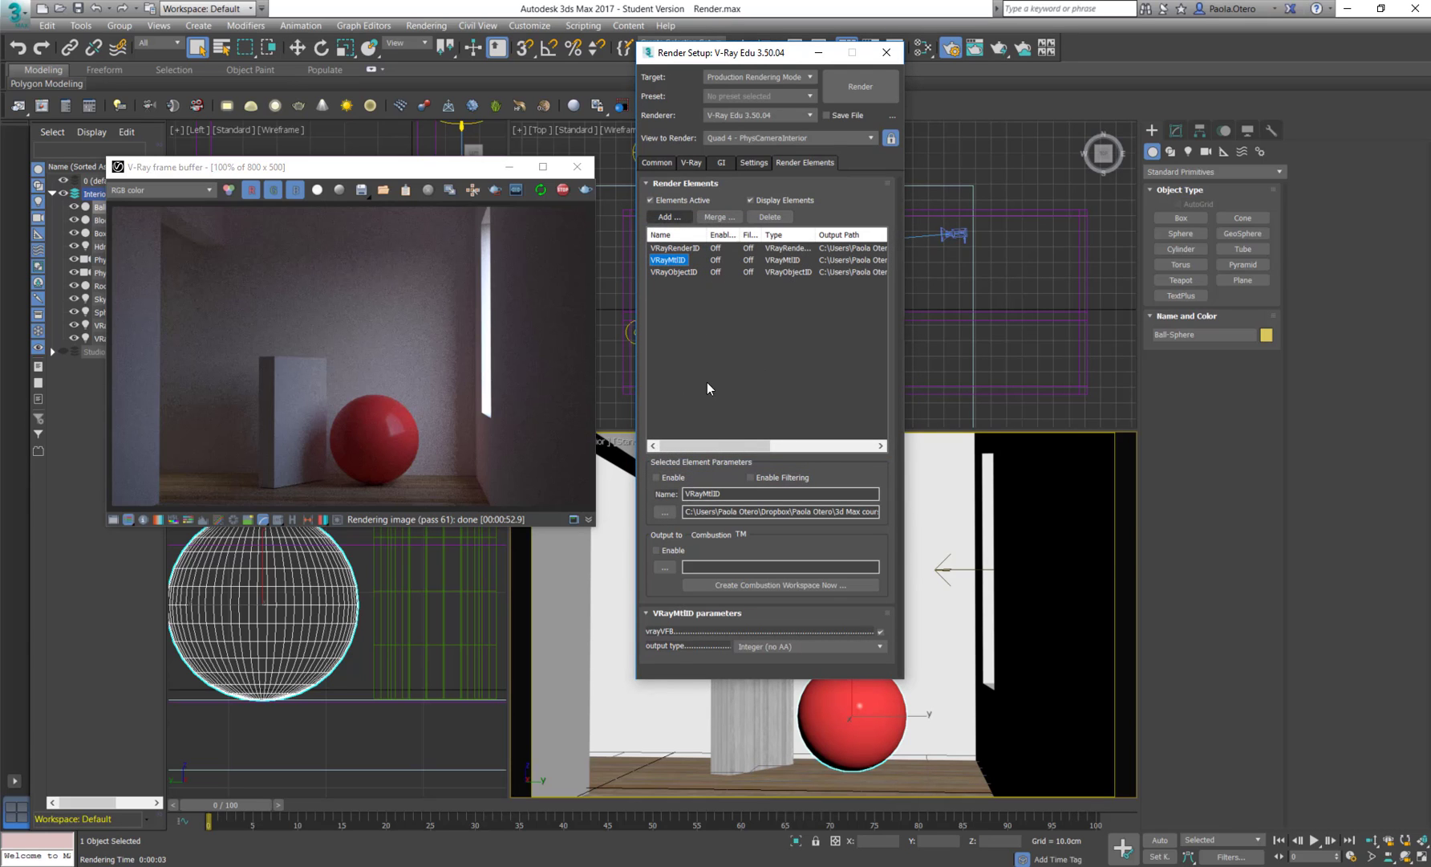
Step: Open the Slate Material Editor with M and set the Ball Red material's Material ID Channel to 1
key("m")
left_click_drag(1161, 139, 501, 163)
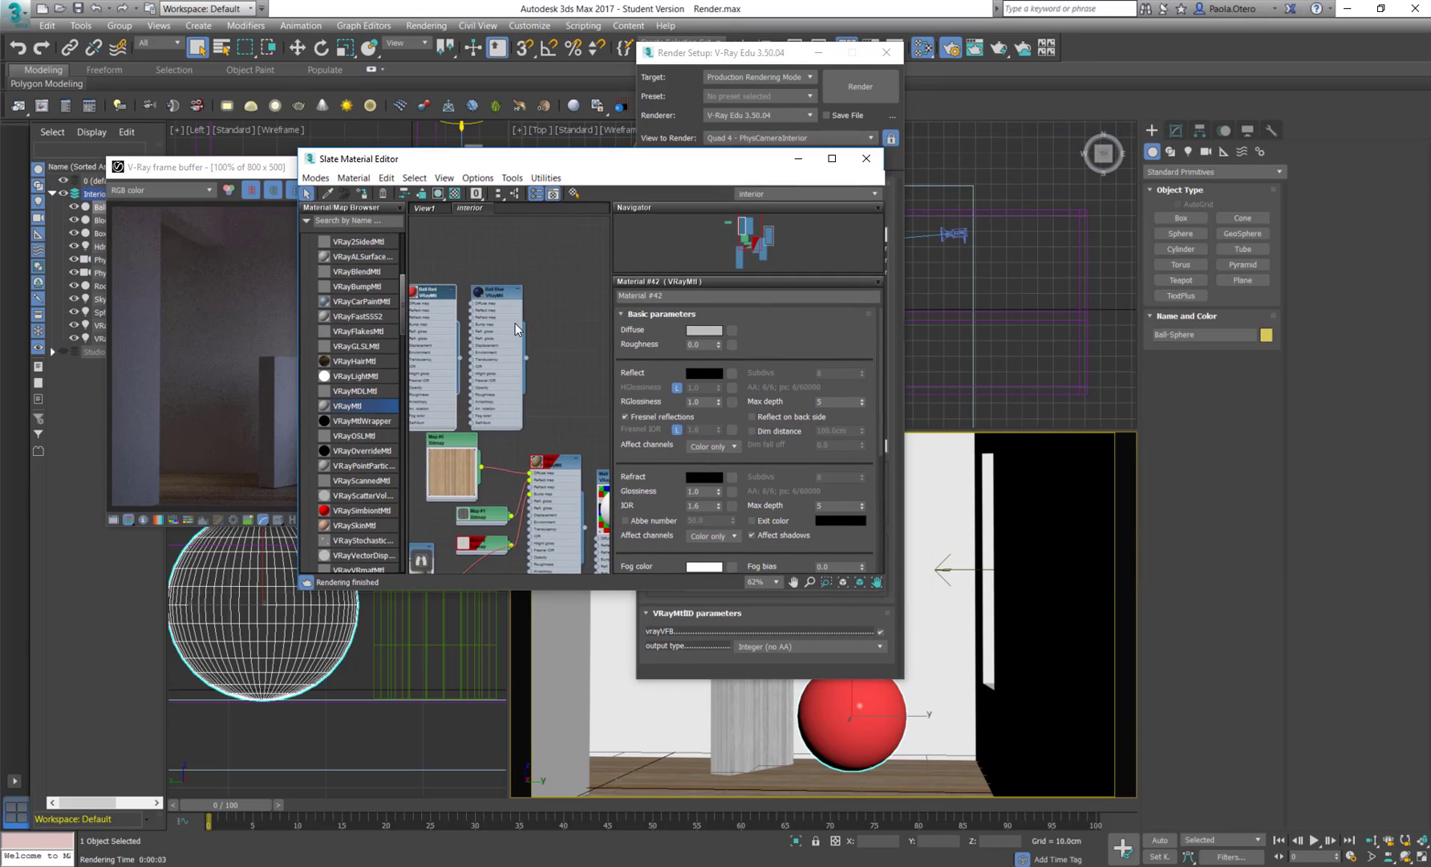
left_click_drag(431, 297, 440, 275)
right_click(446, 271)
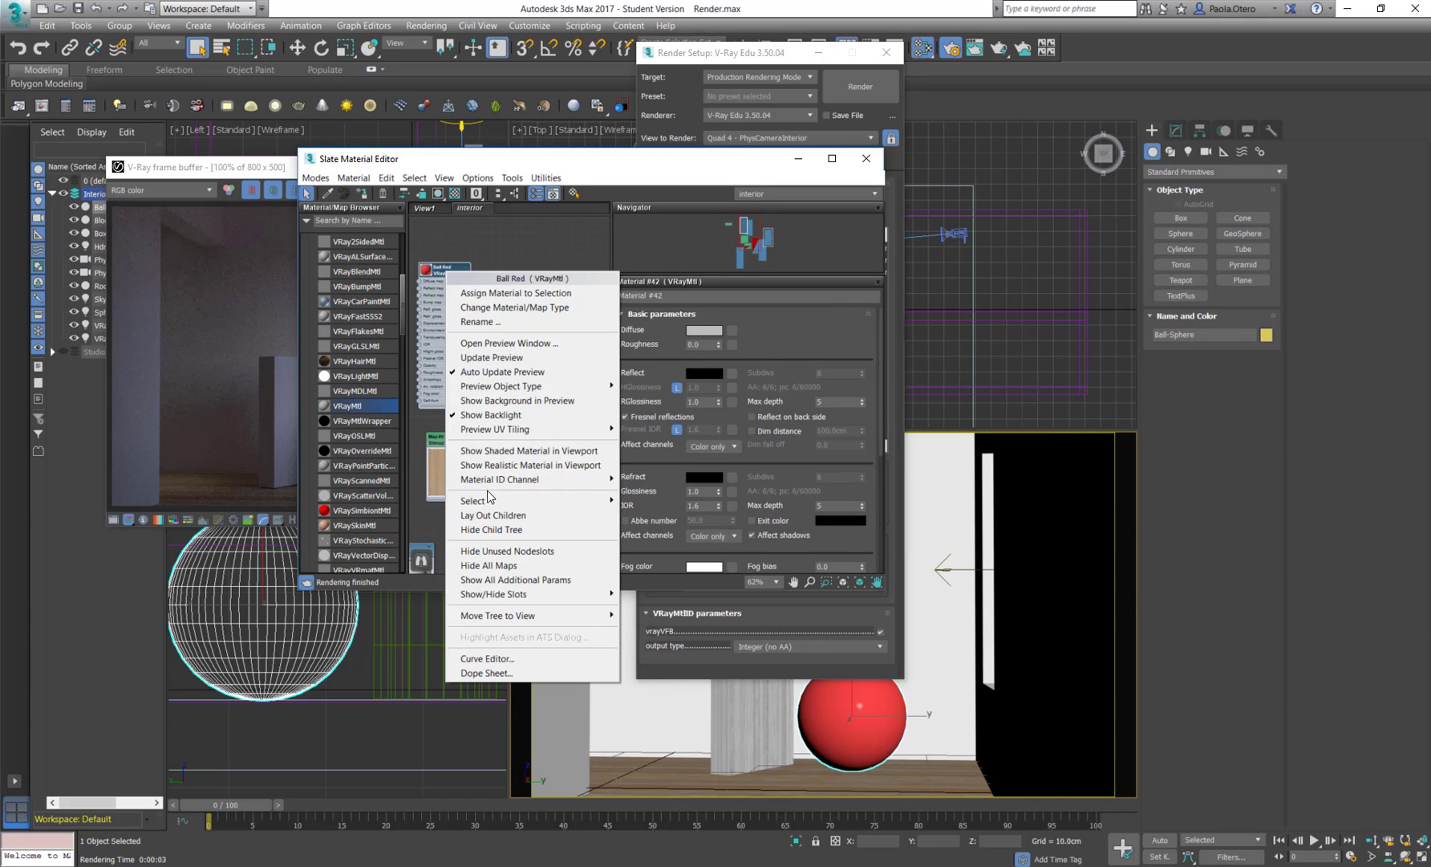
mouse_move(503, 479)
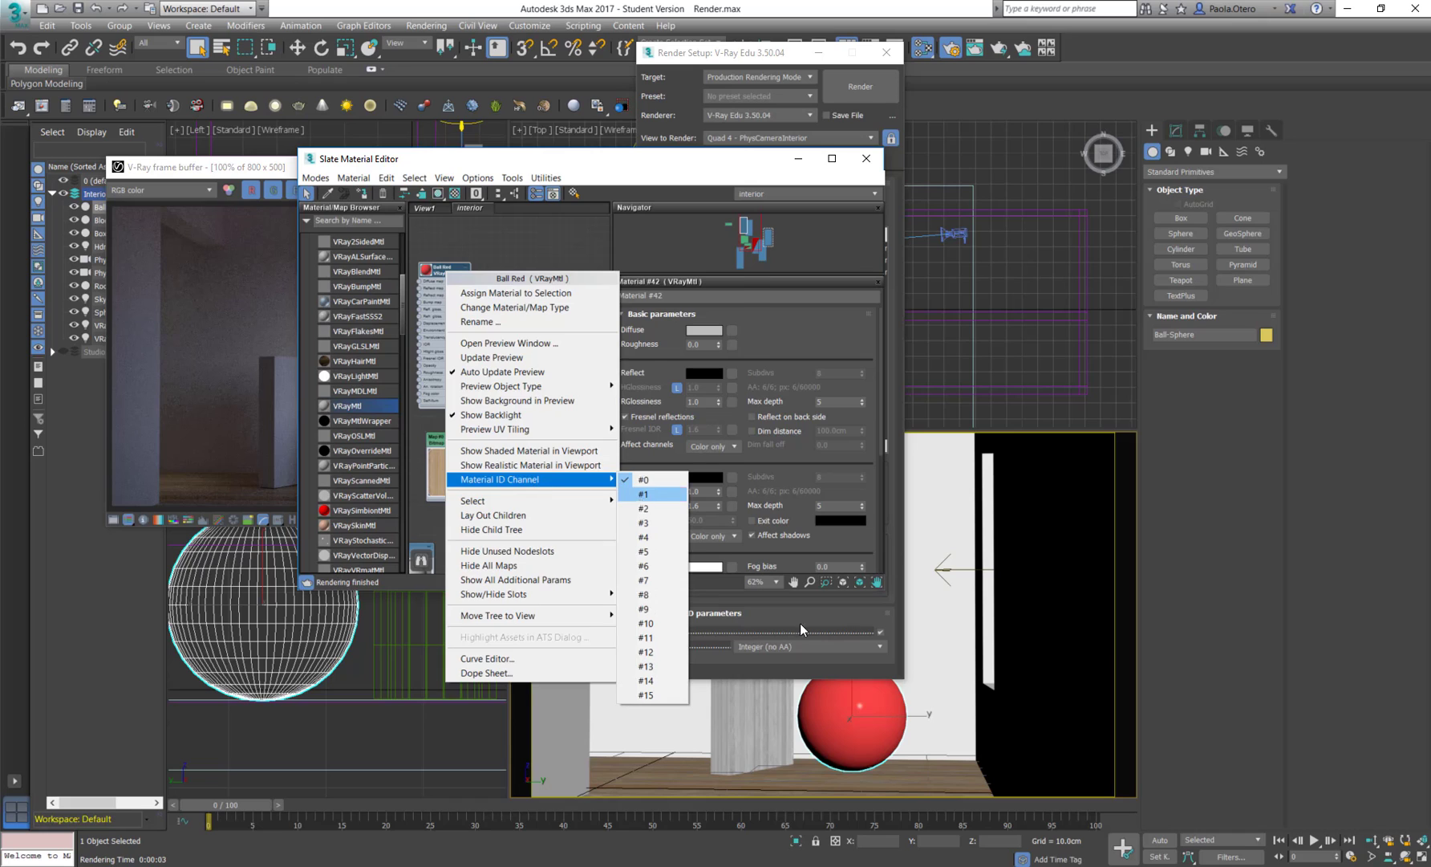
left_click(642, 493)
Step: Set the Wall material's Material ID Channel to 2
middle_click_drag(514, 353, 560, 391)
left_click_drag(560, 310, 590, 279)
right_click(513, 406)
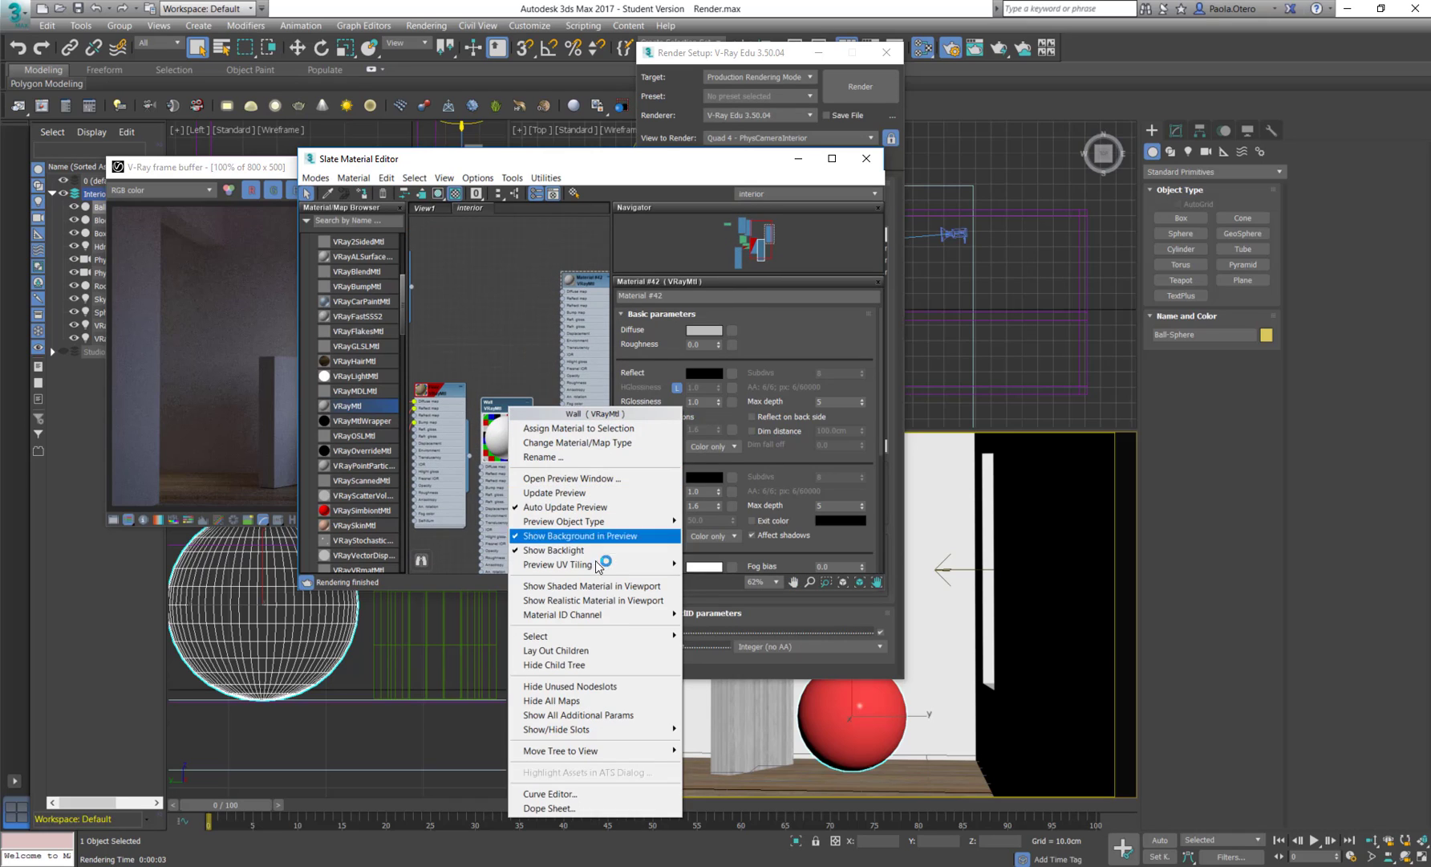
mouse_move(629, 615)
left_click(738, 643)
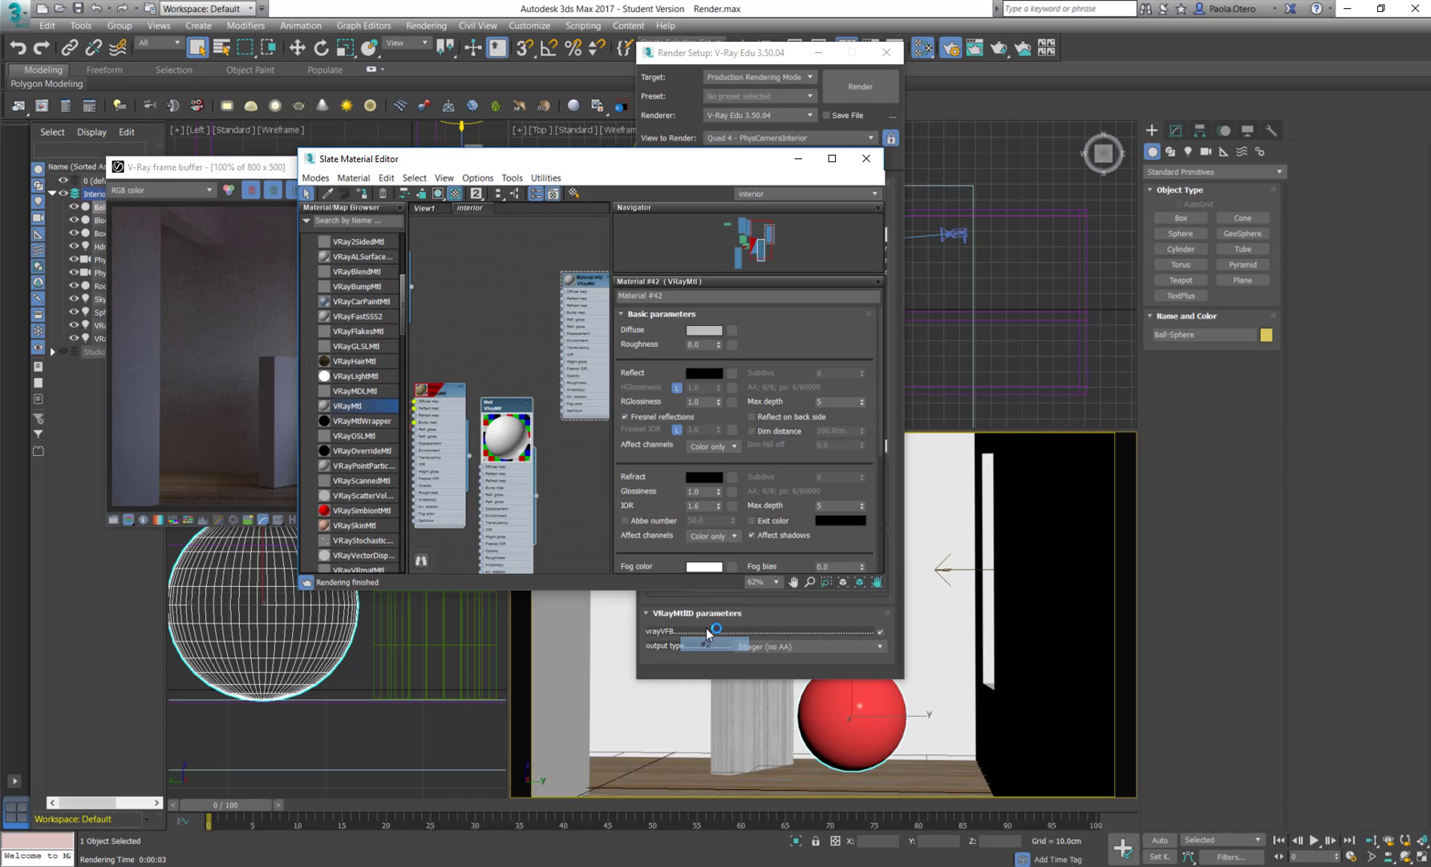
left_click_drag(550, 163, 819, 220)
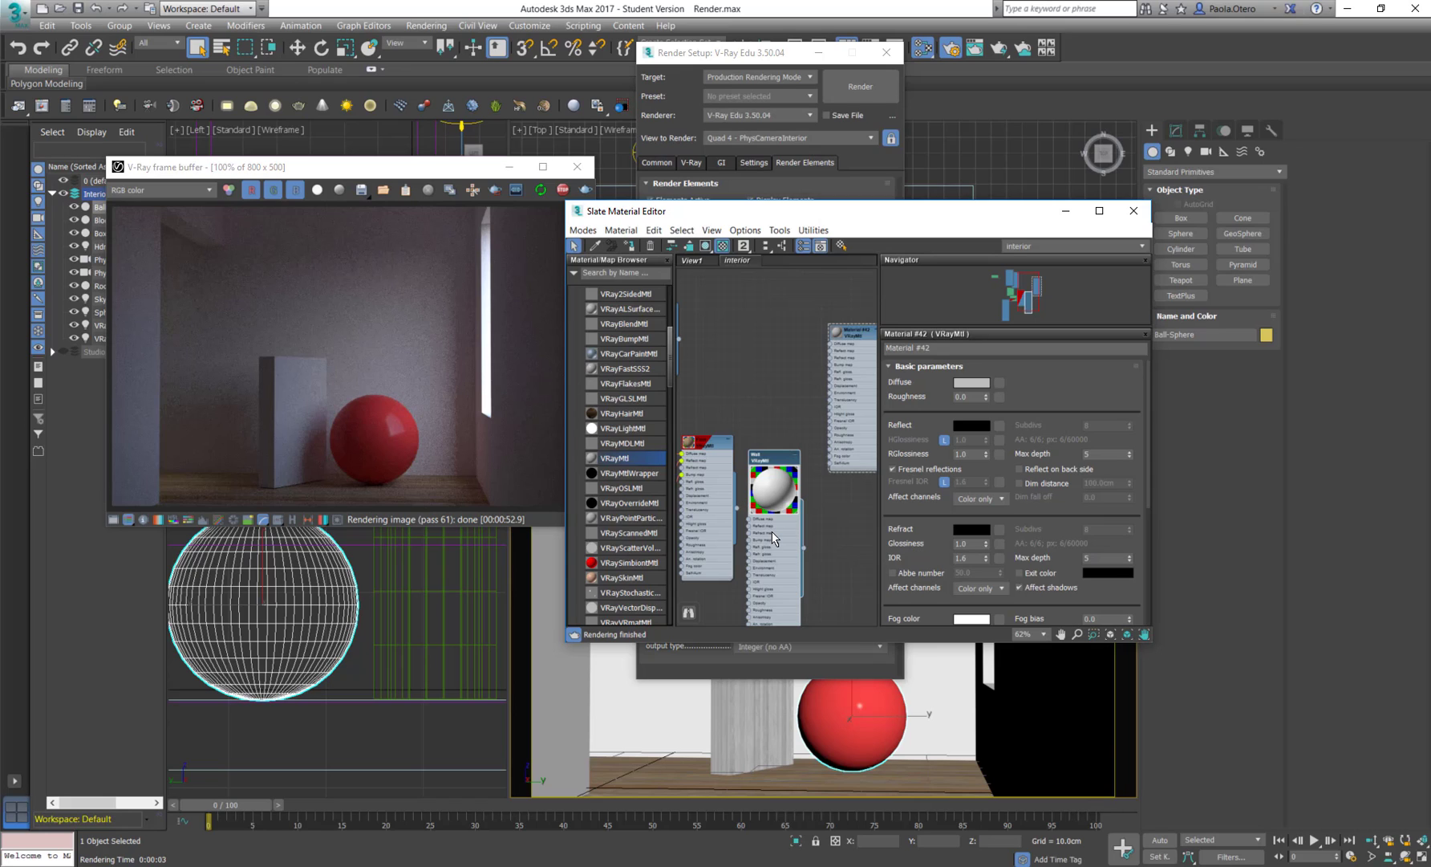
Step: Set a G-Buffer object ID for the Block in its Object Properties
left_click(751, 692)
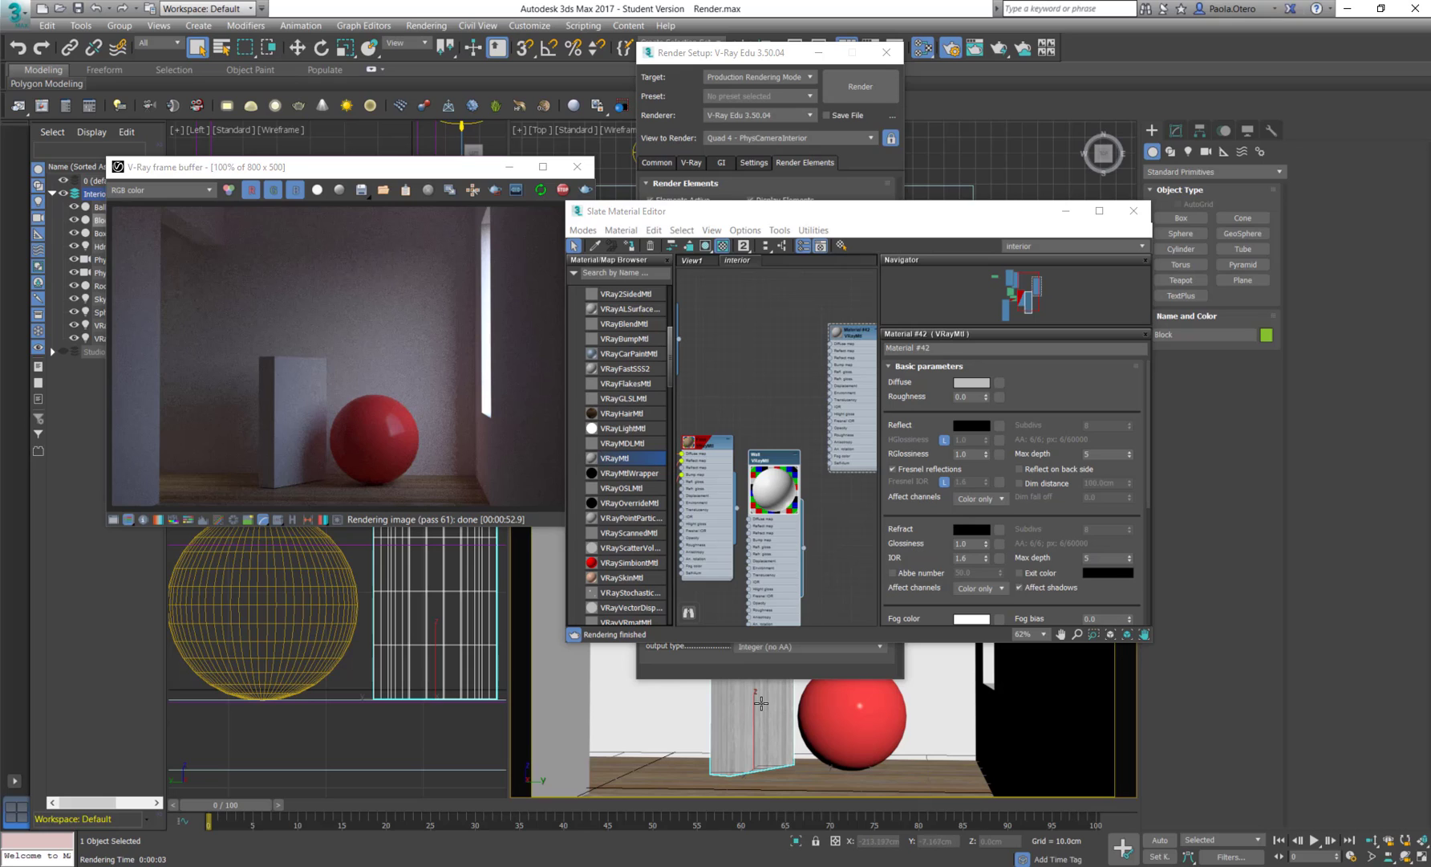
right_click(777, 697)
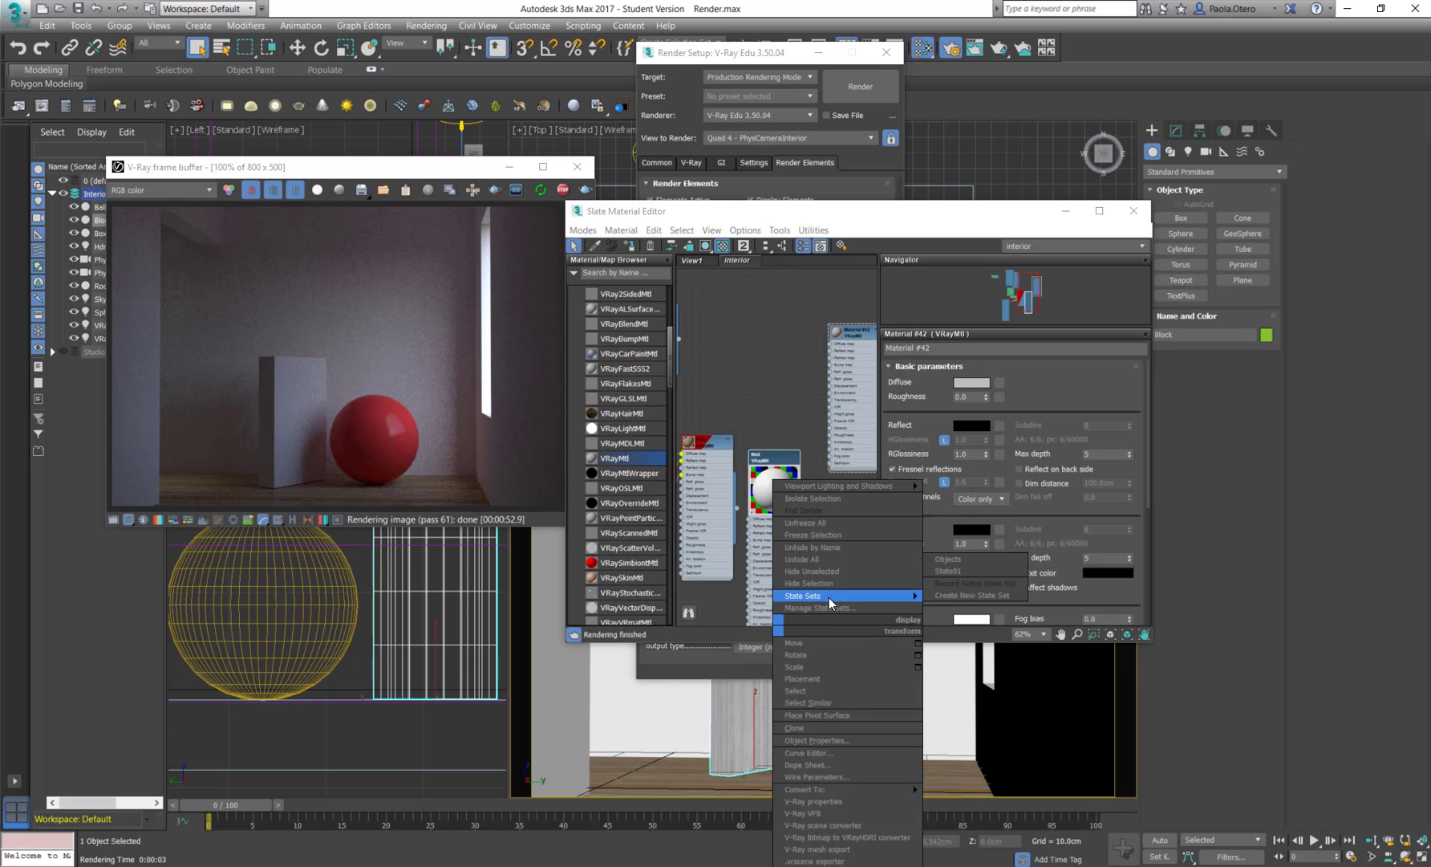
right_click(756, 685)
right_click(768, 729)
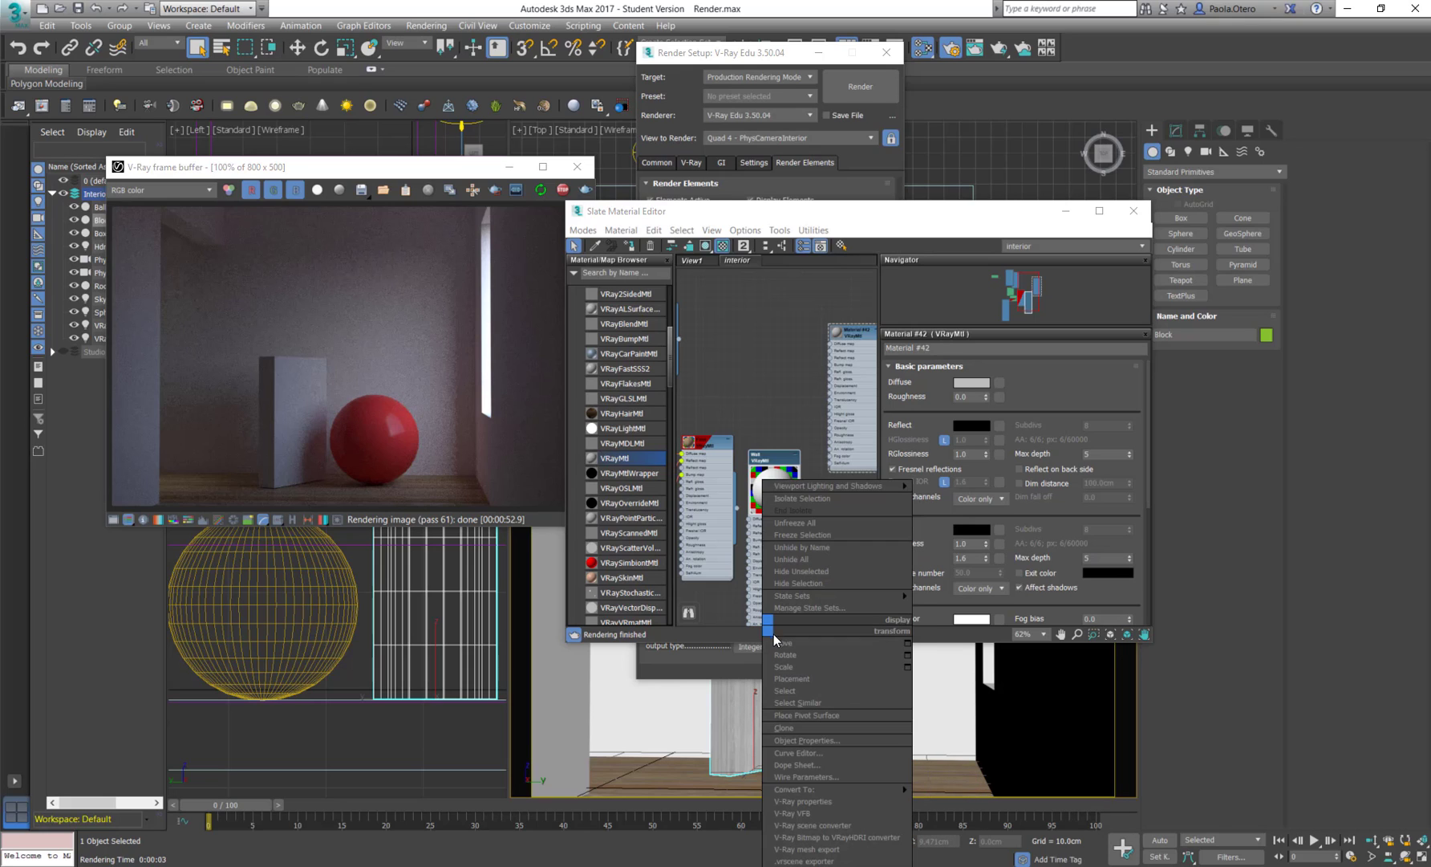
left_click(829, 741)
left_click(779, 531)
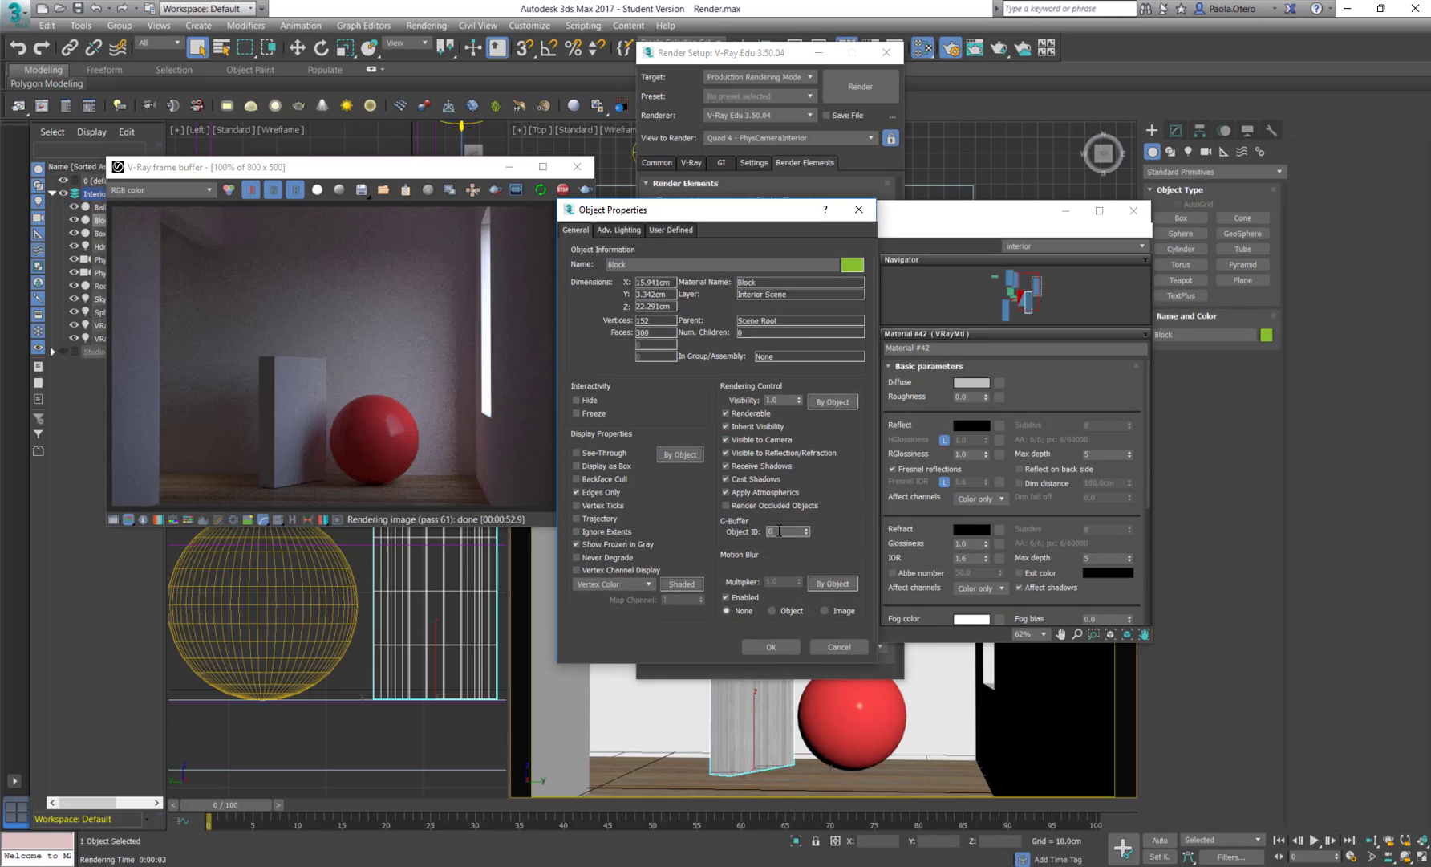
left_click(788, 646)
Step: Set a G-Buffer object ID for the red Ball-Sphere in its Object Properties
left_click(855, 703)
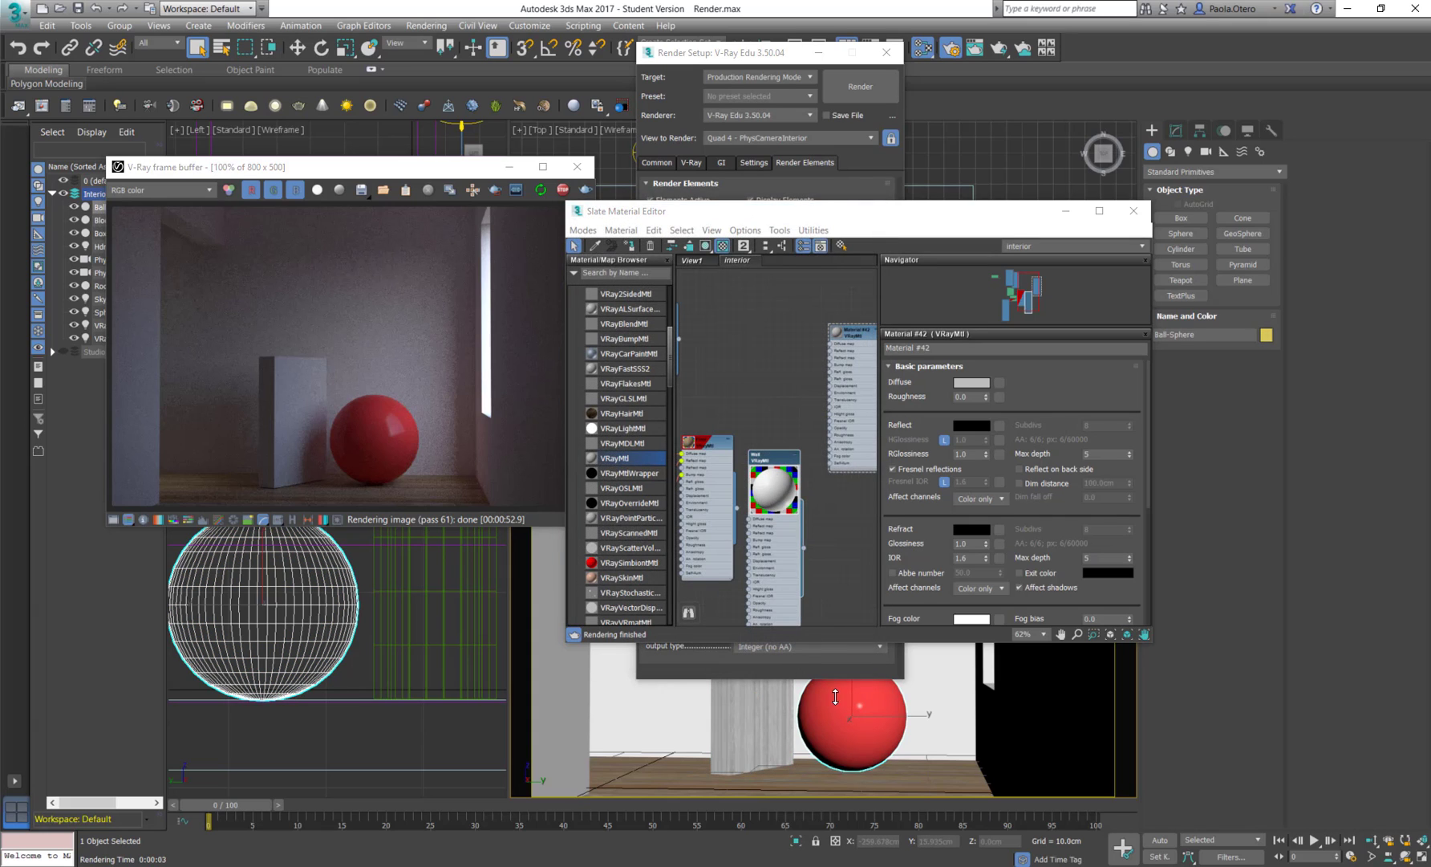
right_click(843, 700)
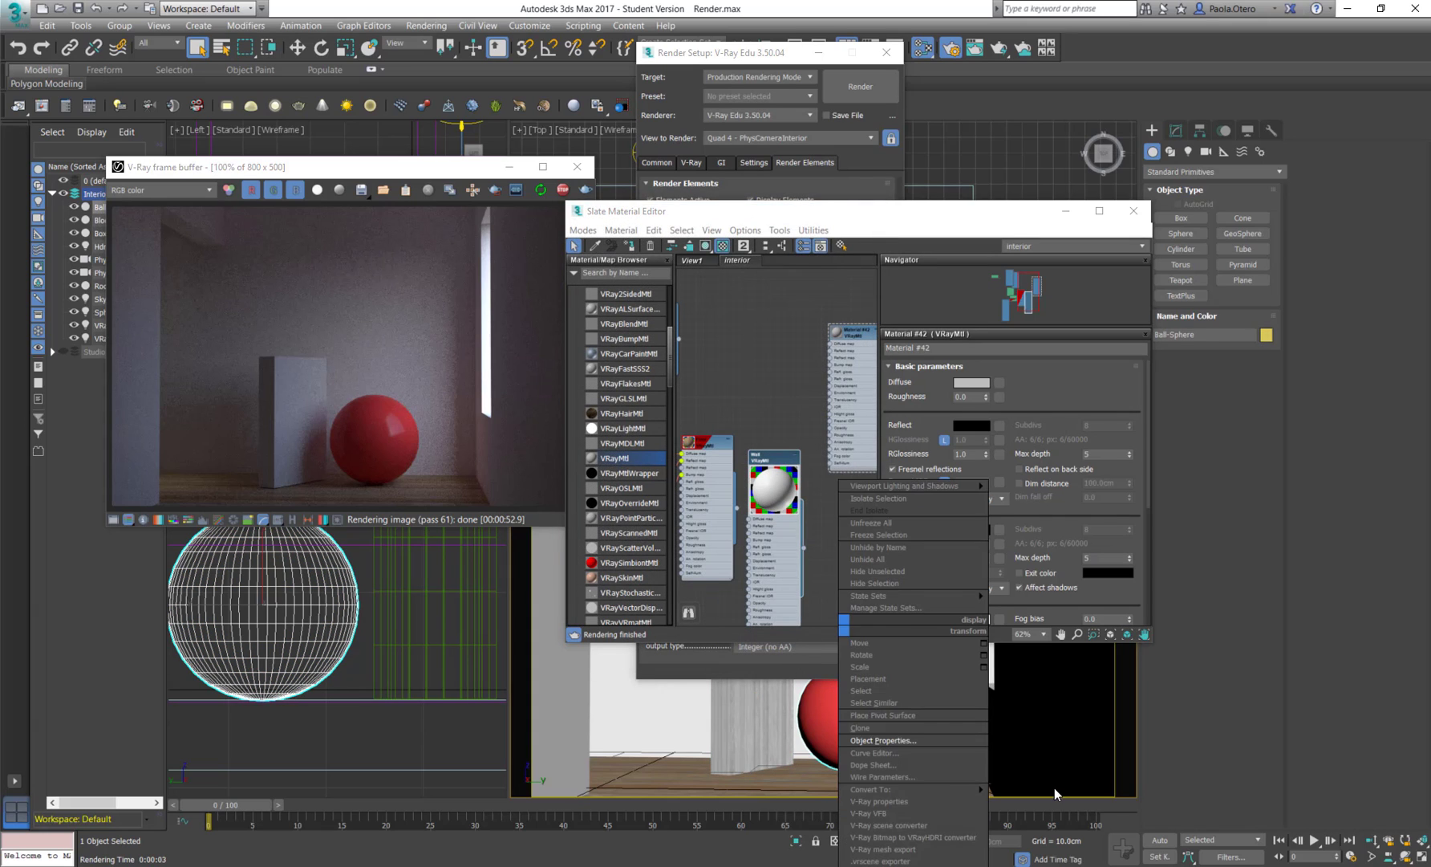
left_click(917, 739)
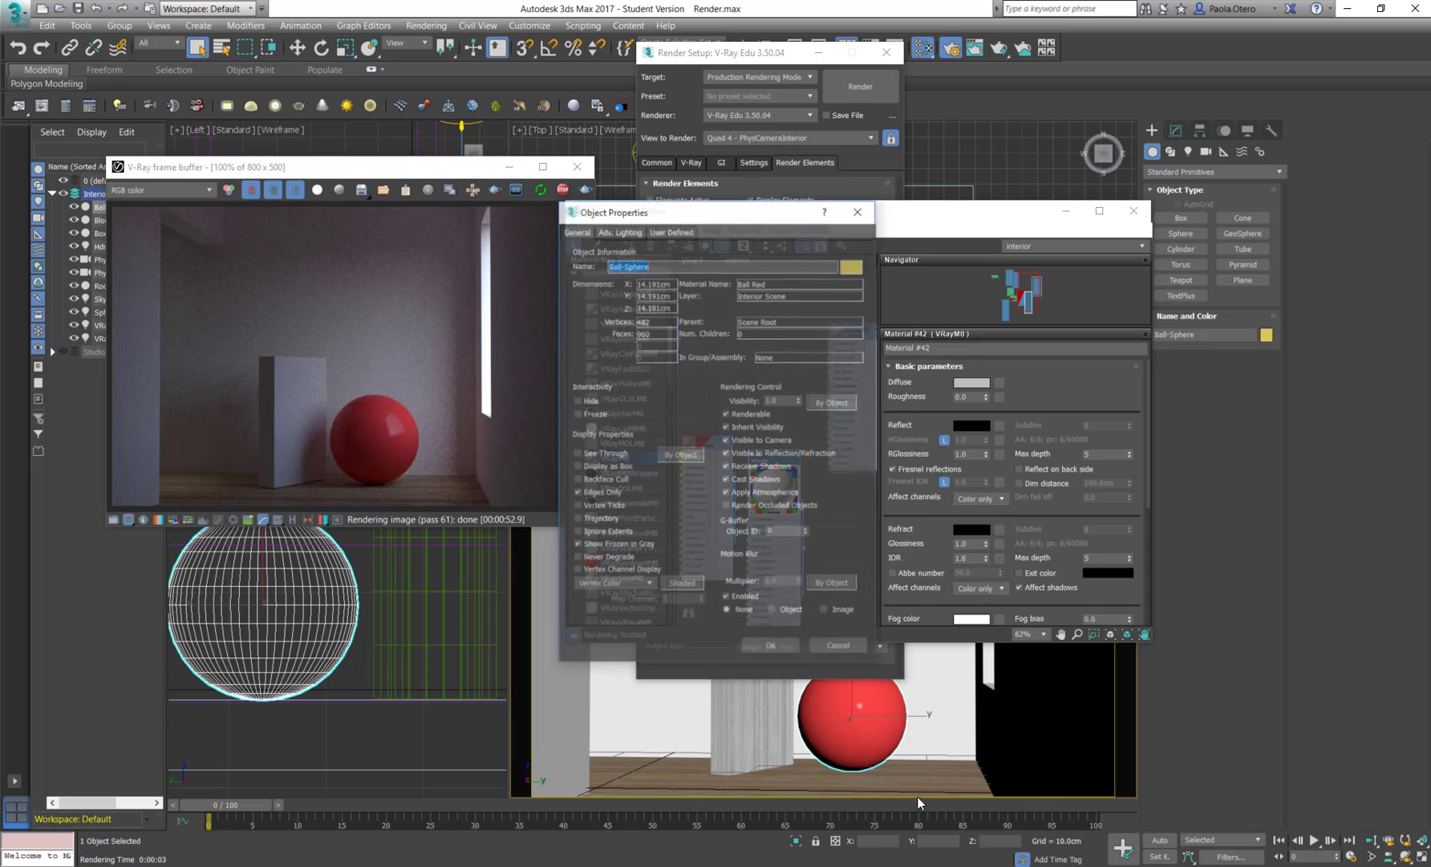
left_click(784, 531)
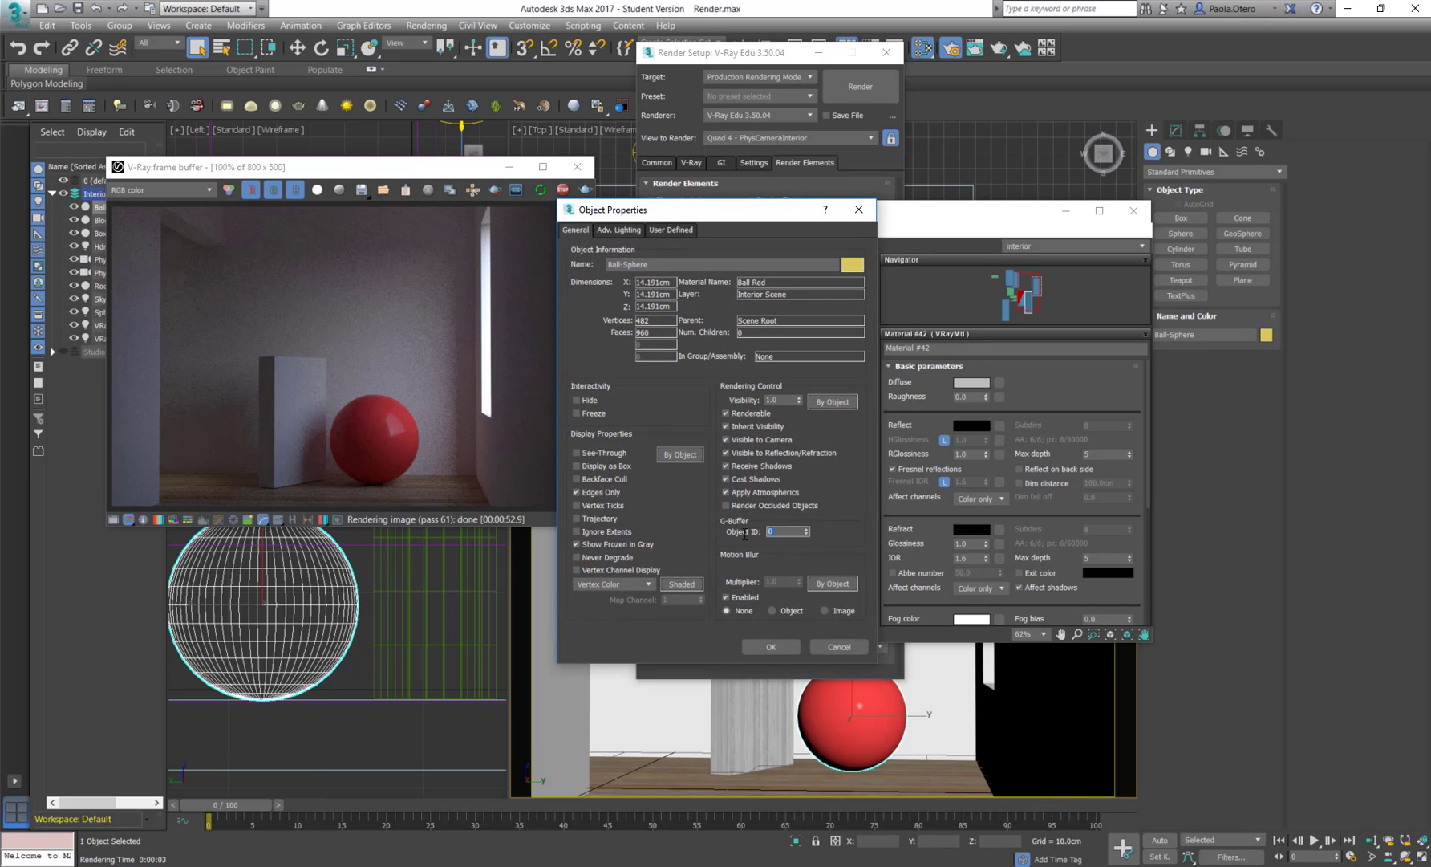
left_click(768, 647)
Step: Set a G-Buffer object ID for the floor Box002 in its Object Properties
left_click(658, 771)
right_click(658, 771)
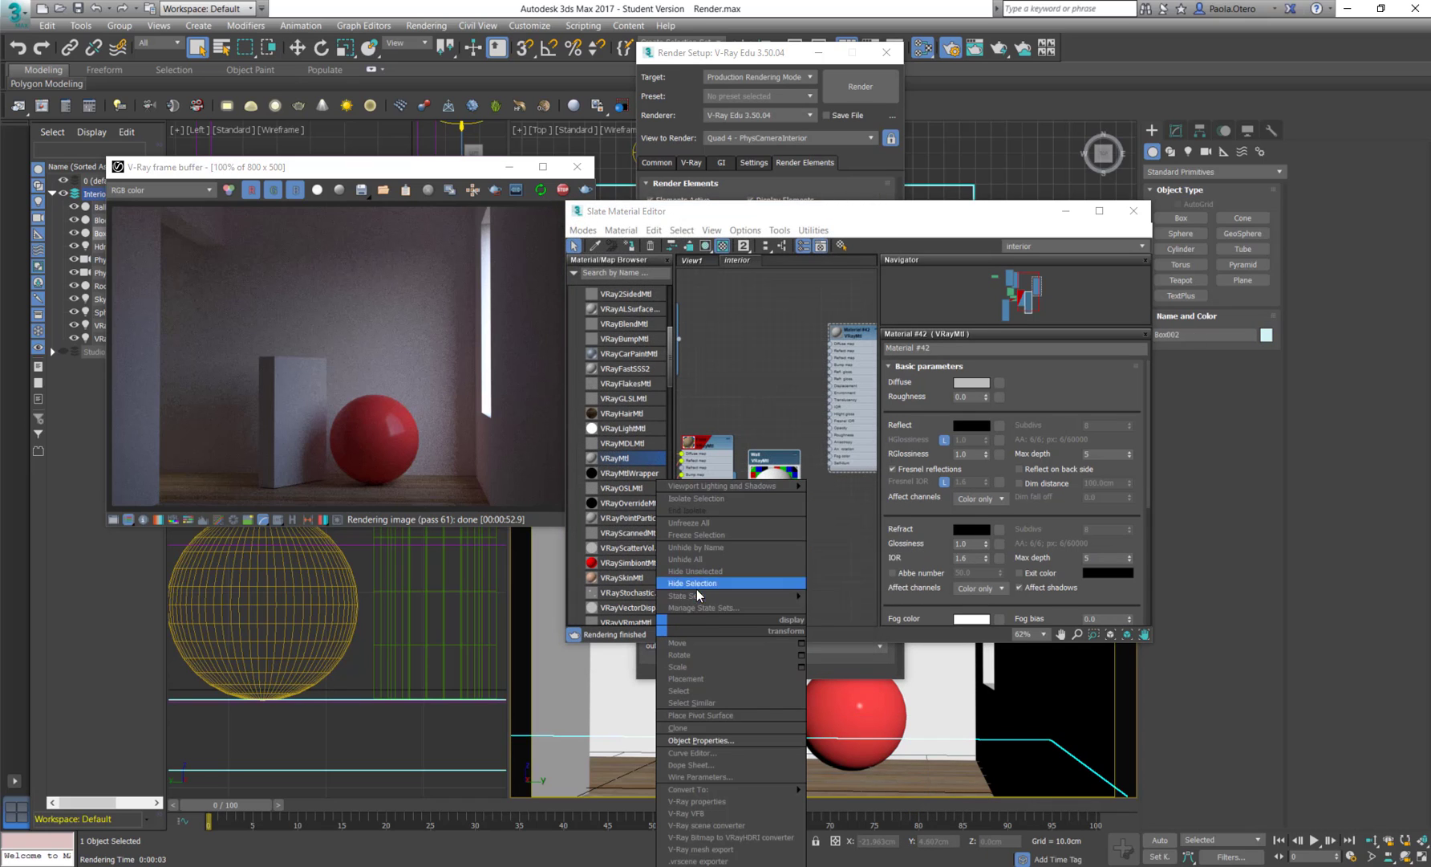
left_click(713, 739)
double_click(776, 532)
left_click(785, 648)
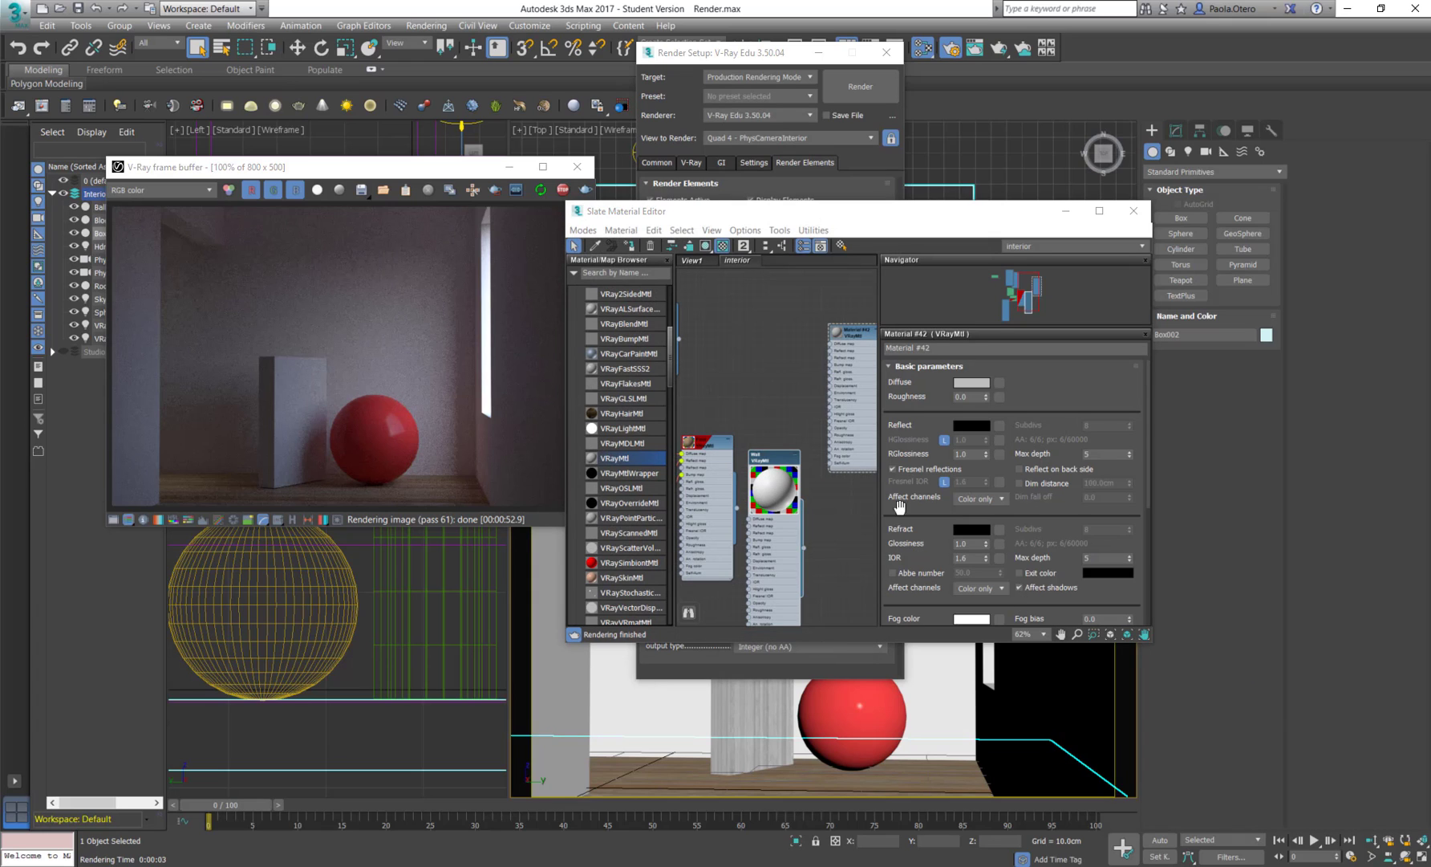
Step: Re-render the scene and check the VRayRenderID and Alpha channels before returning to RGB color
left_click(586, 190)
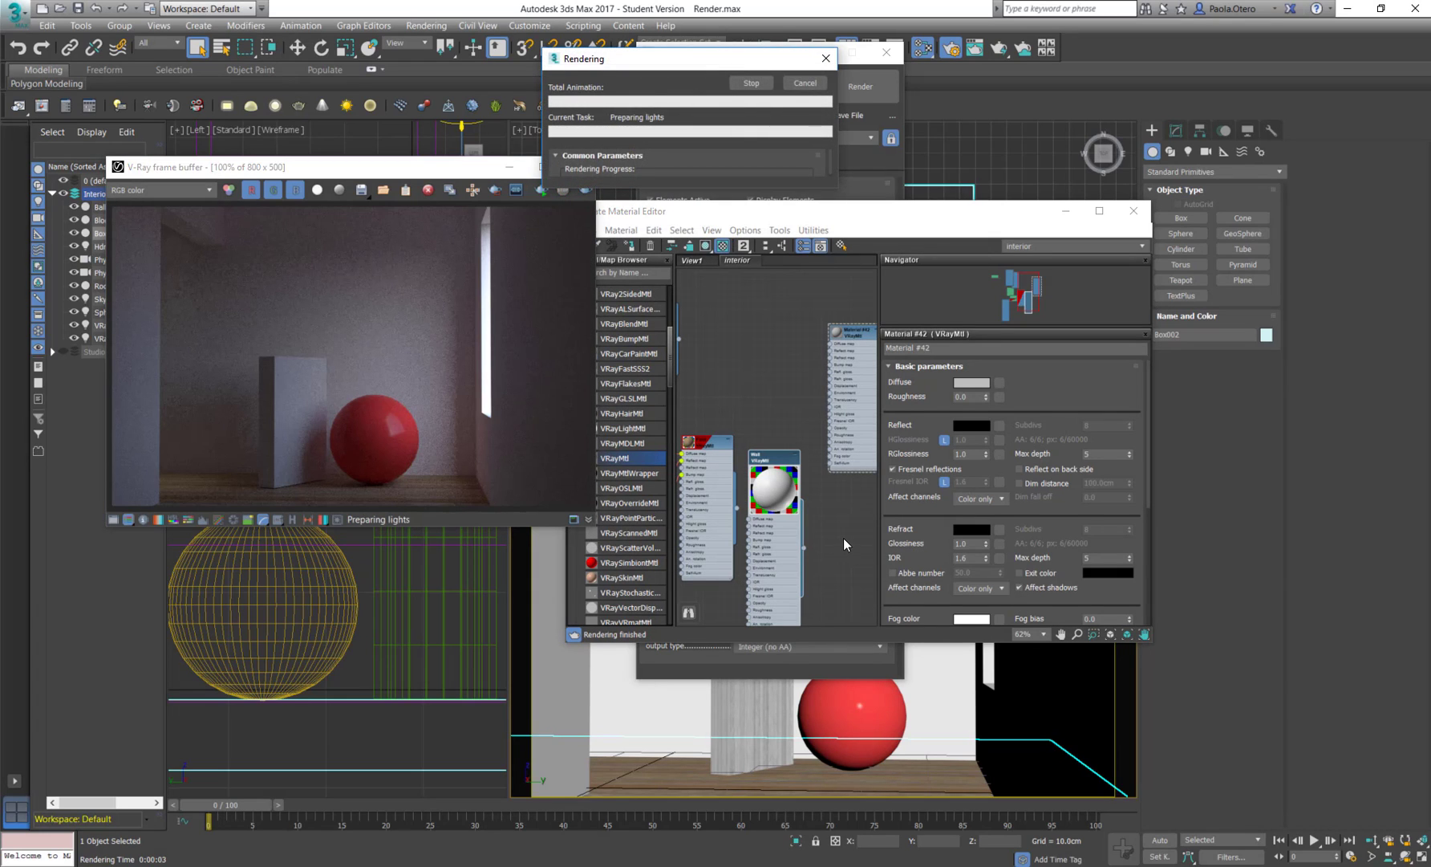
left_click(198, 196)
left_click(161, 239)
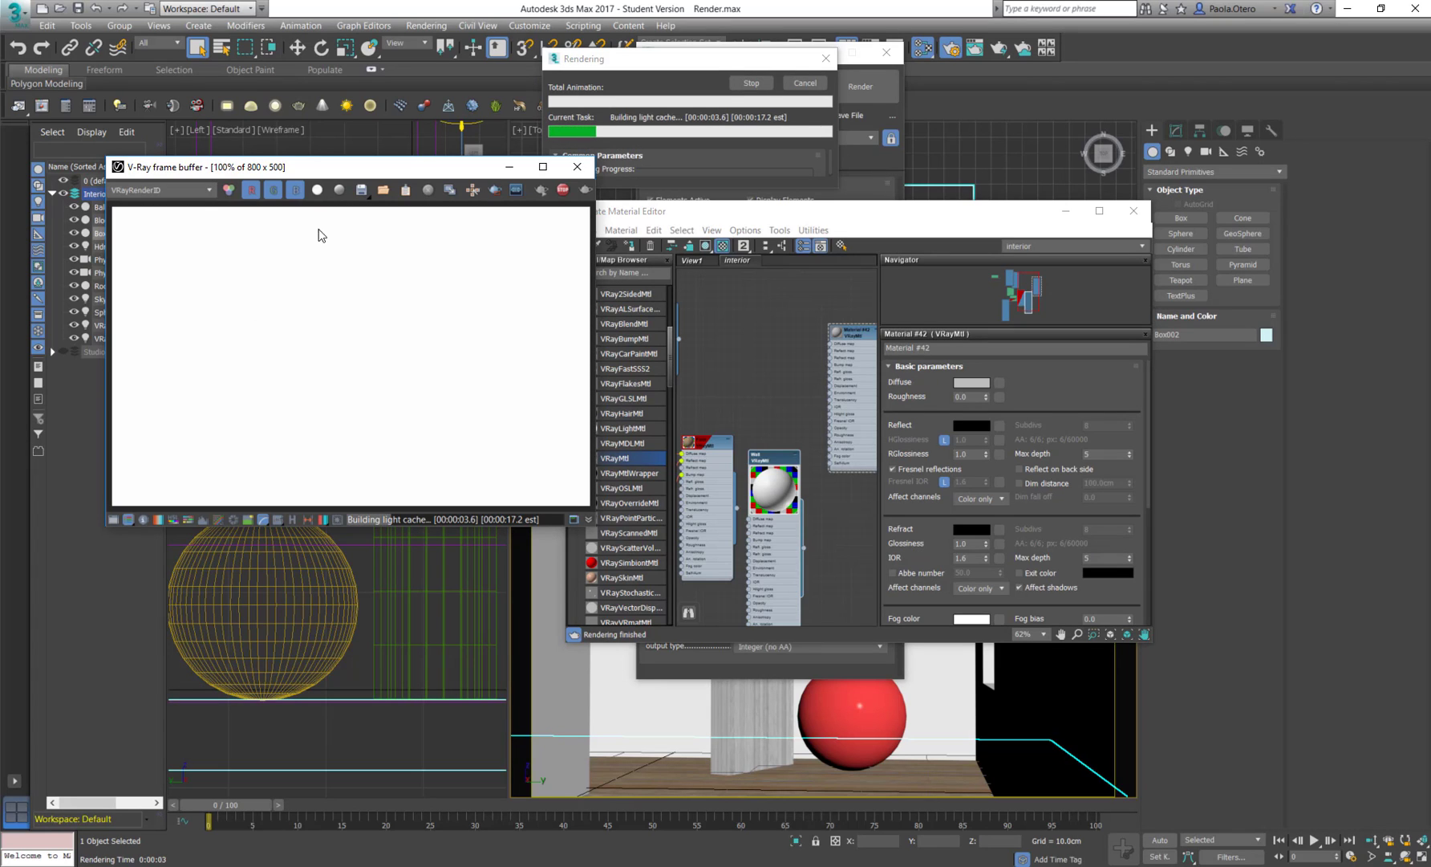
left_click(205, 194)
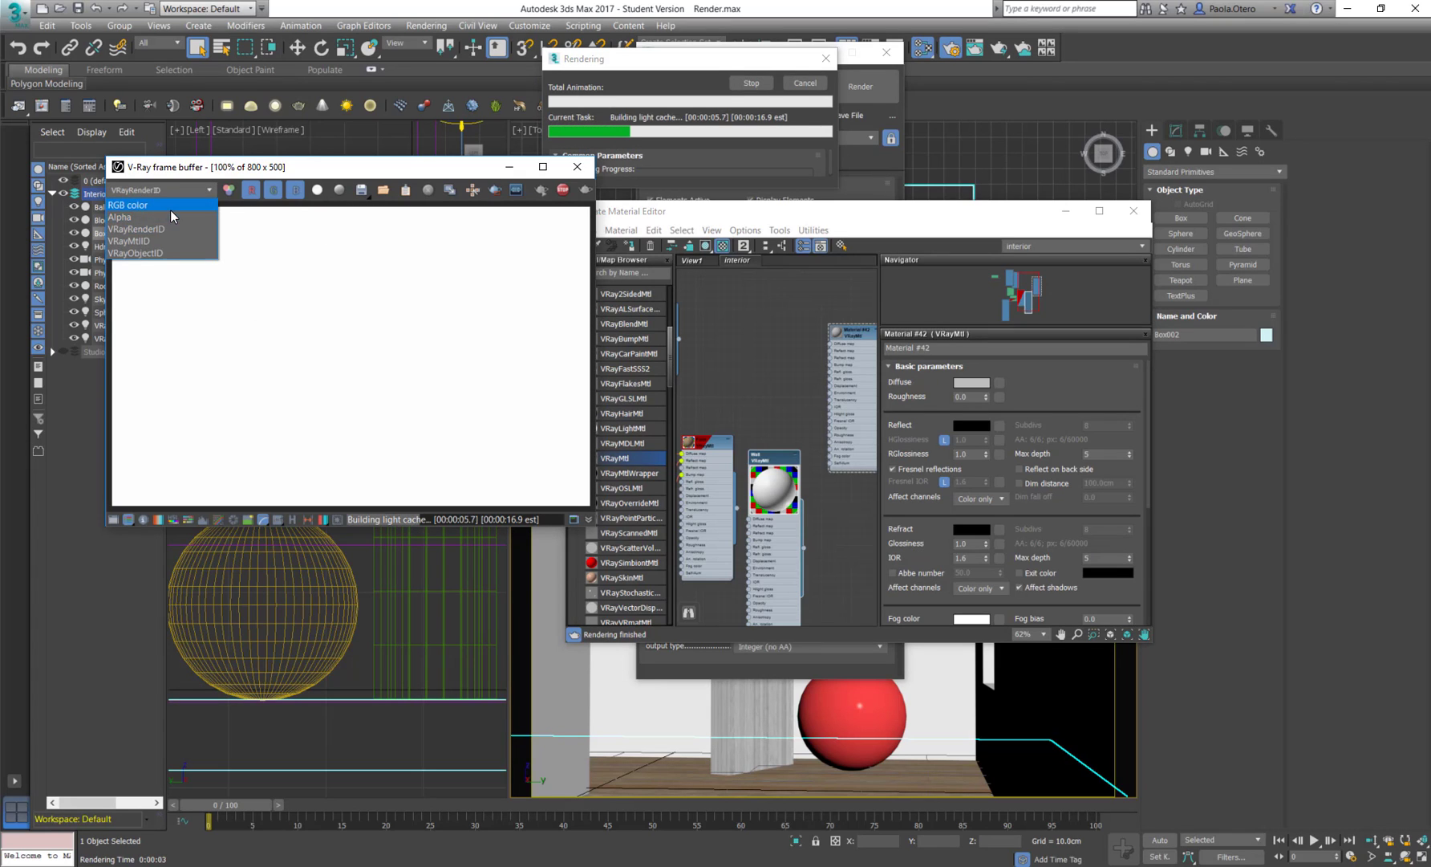
left_click(170, 215)
left_click(164, 189)
left_click(170, 206)
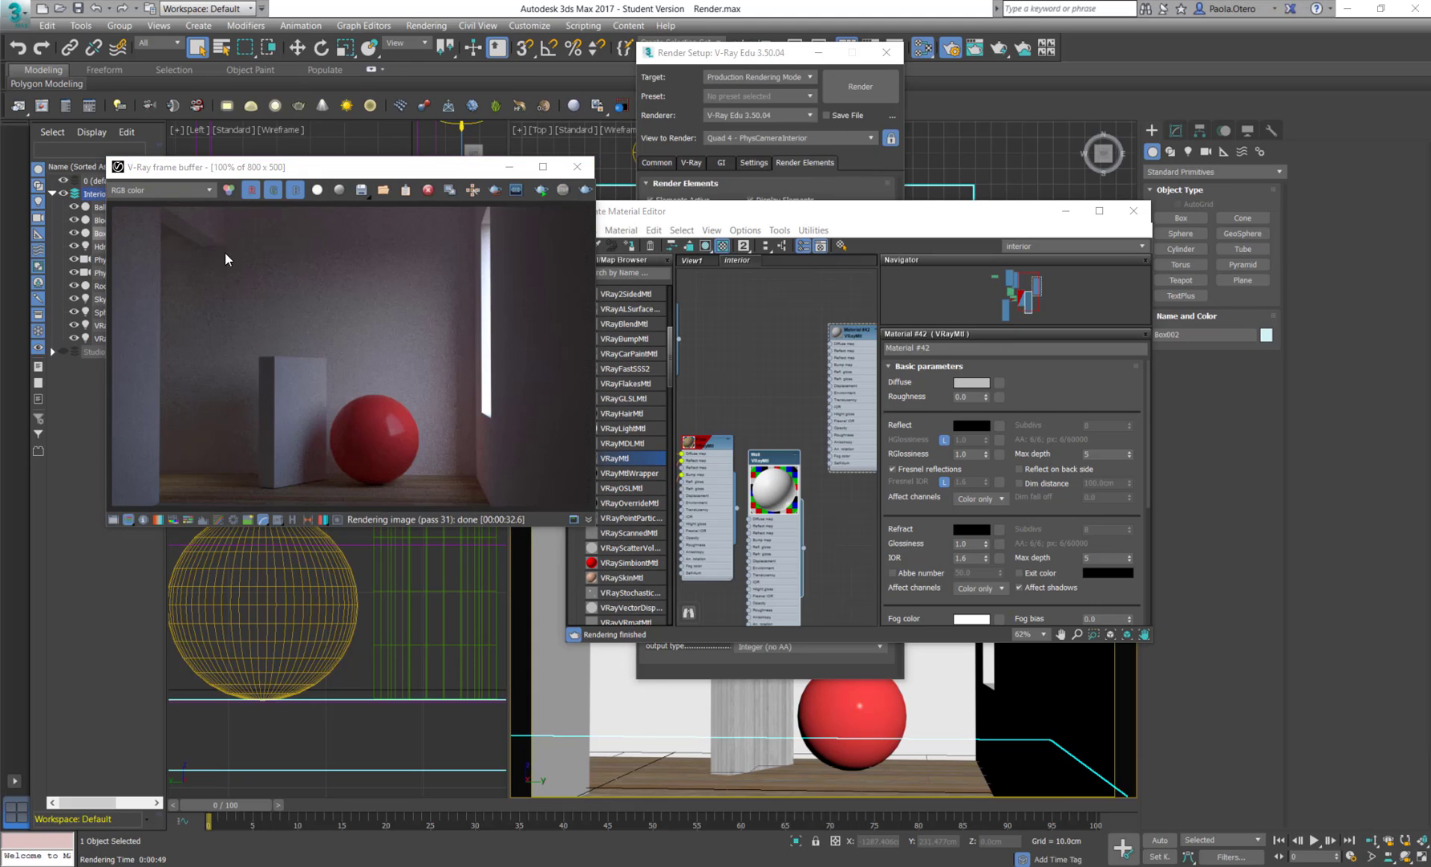
Step: Cycle the frame buffer through the VRayMtlID, VRayObjectID and VRayRenderID masks, zooming into the render-ID view
left_click(202, 191)
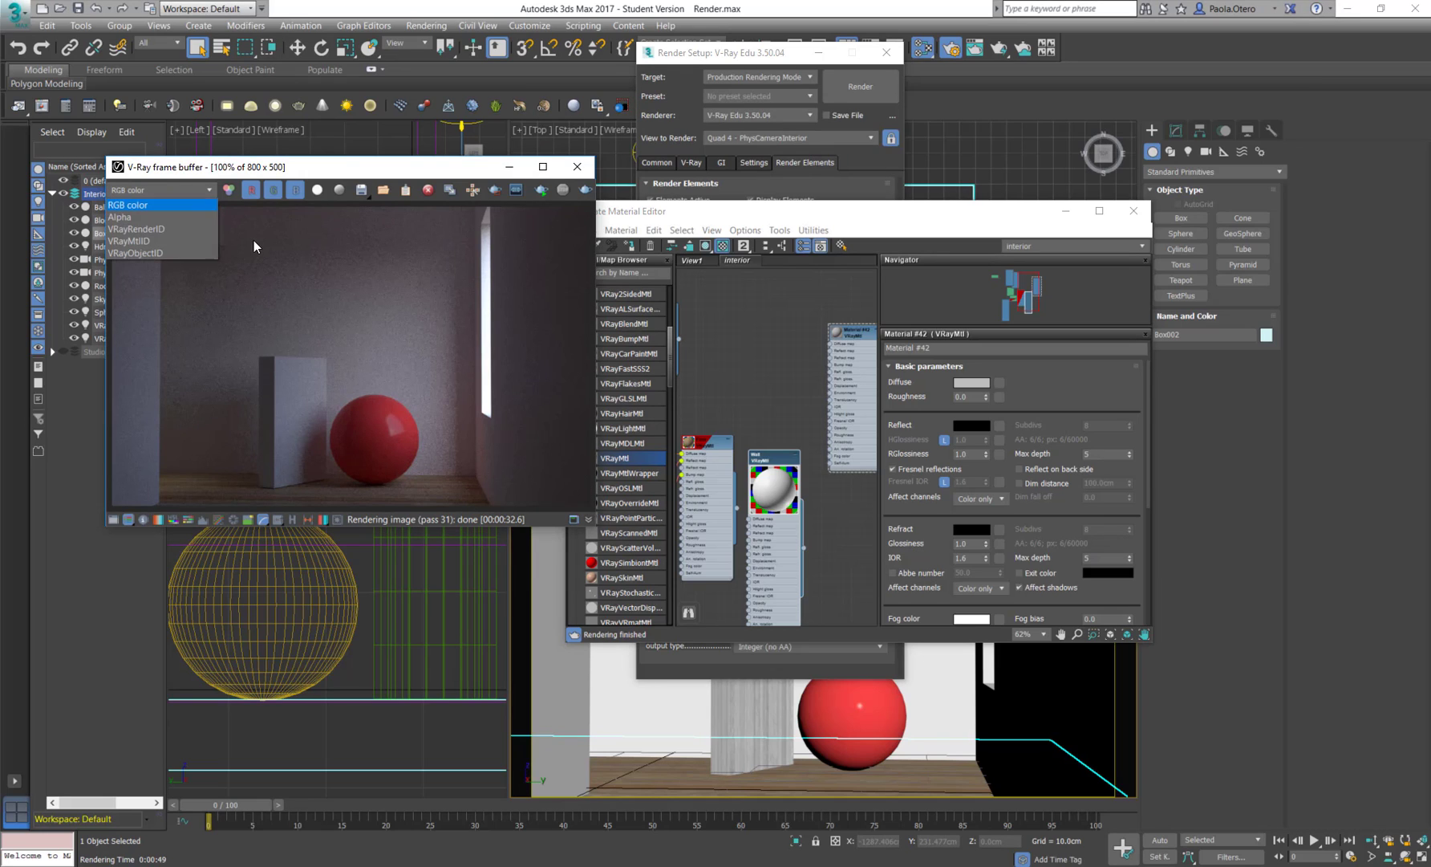
left_click(176, 242)
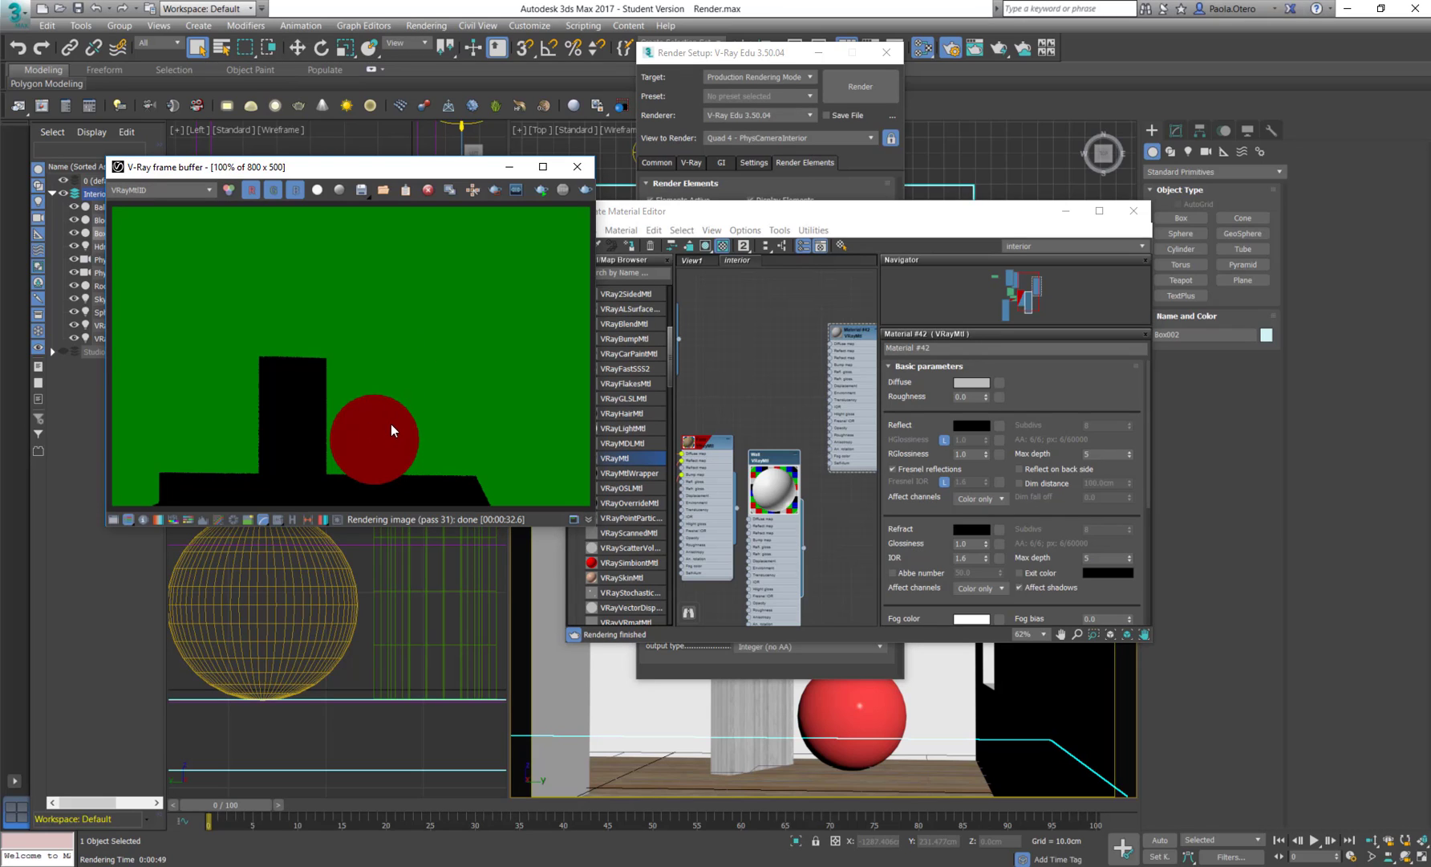
left_click(185, 190)
left_click(161, 253)
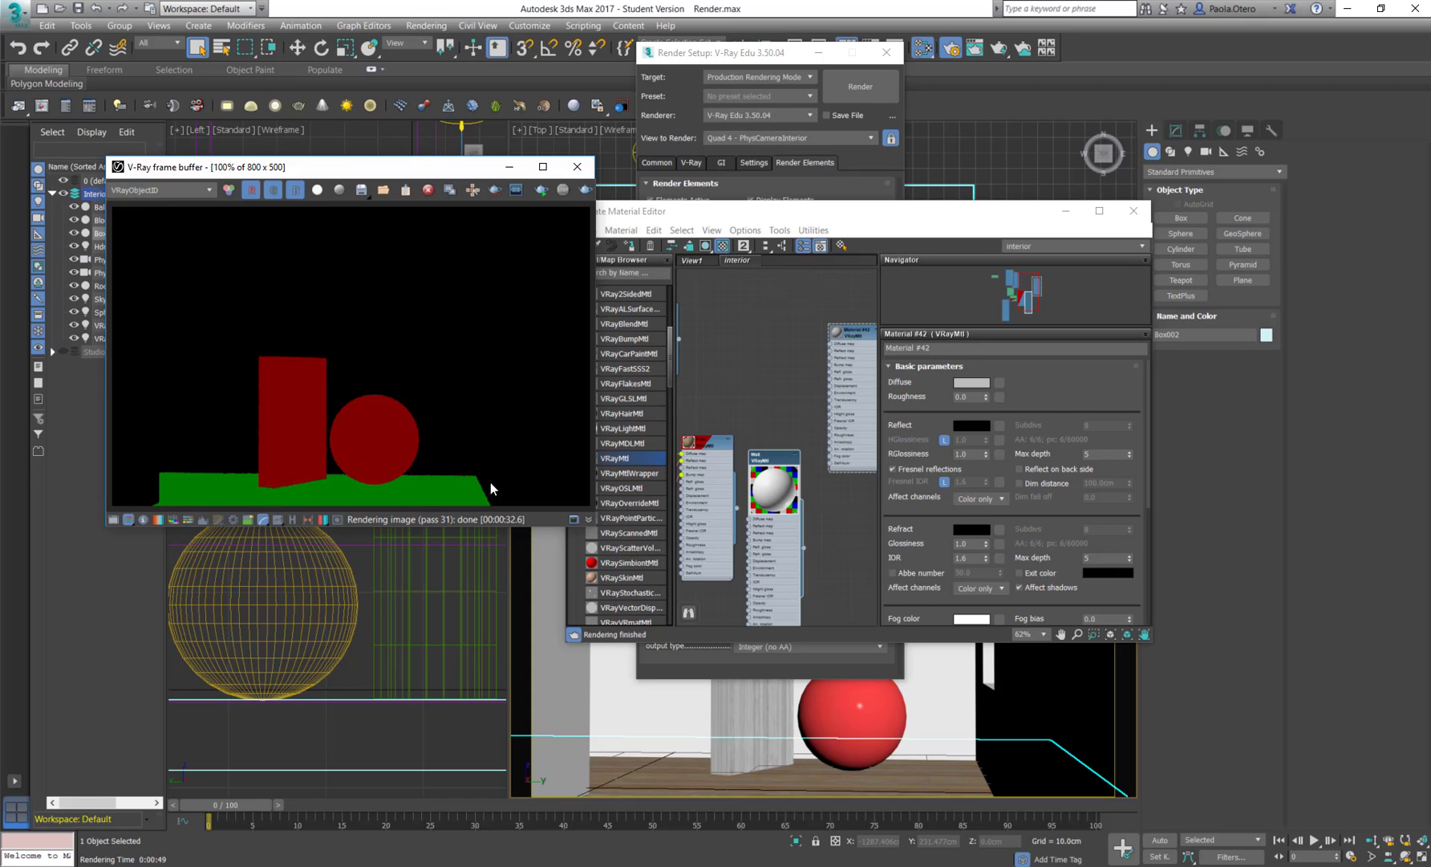
left_click(185, 192)
left_click(169, 230)
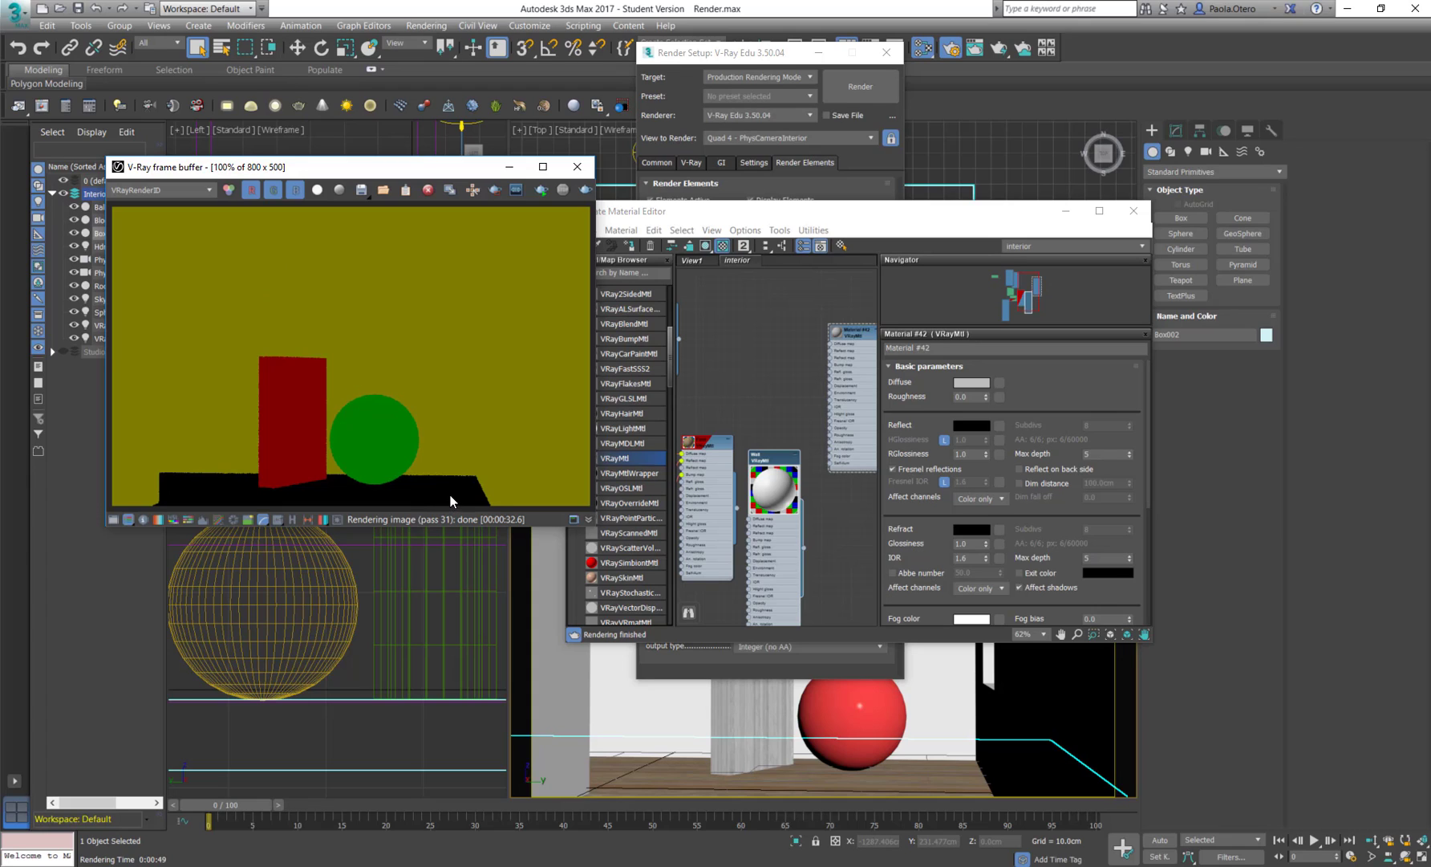
scroll(362, 448, "up", 2)
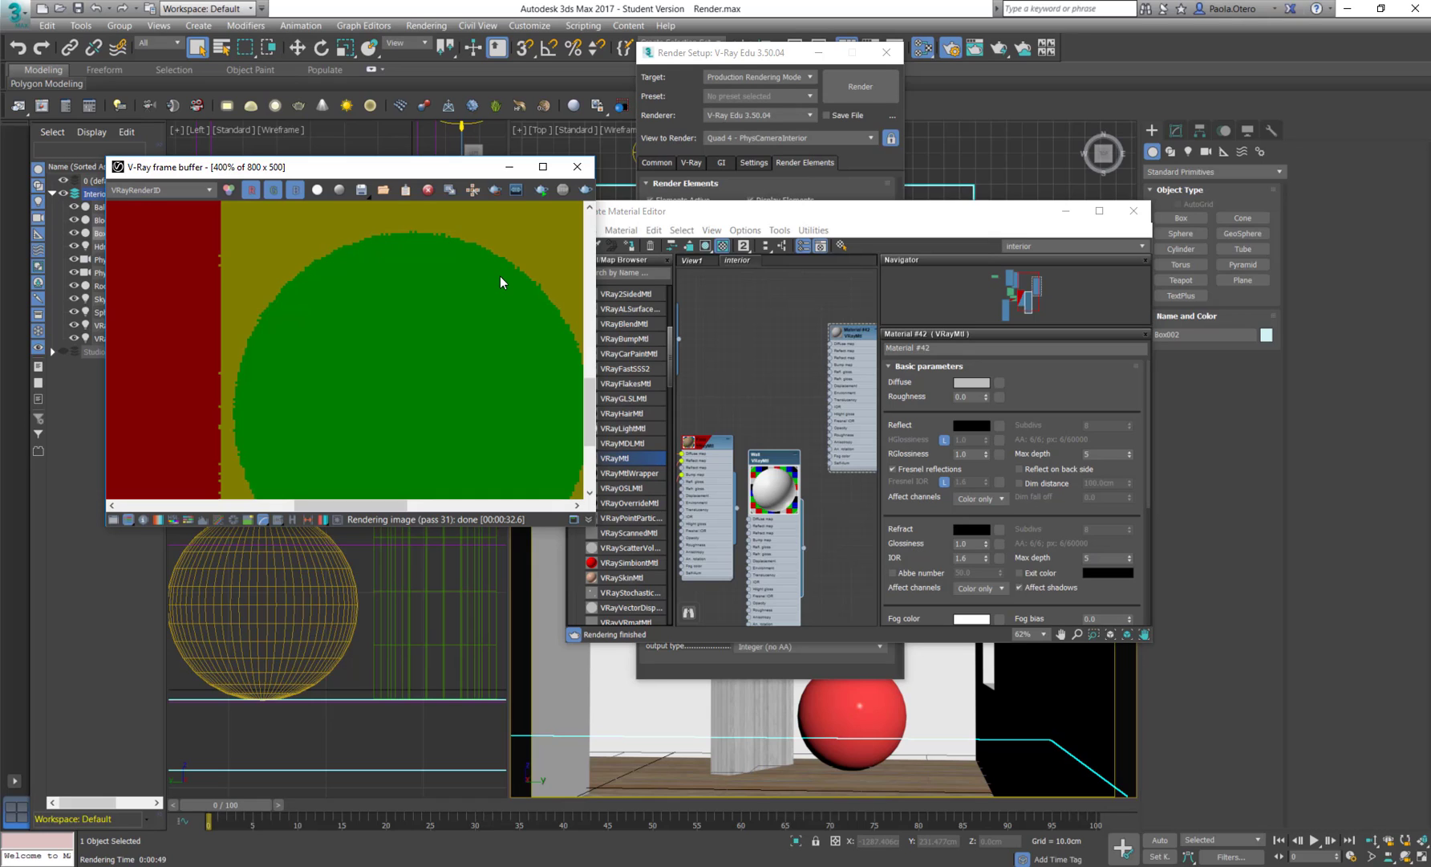
Step: Tick Enable Filtering on the VRayRenderID element after reviewing the V-Ray image filter and GI settings
left_click(898, 66)
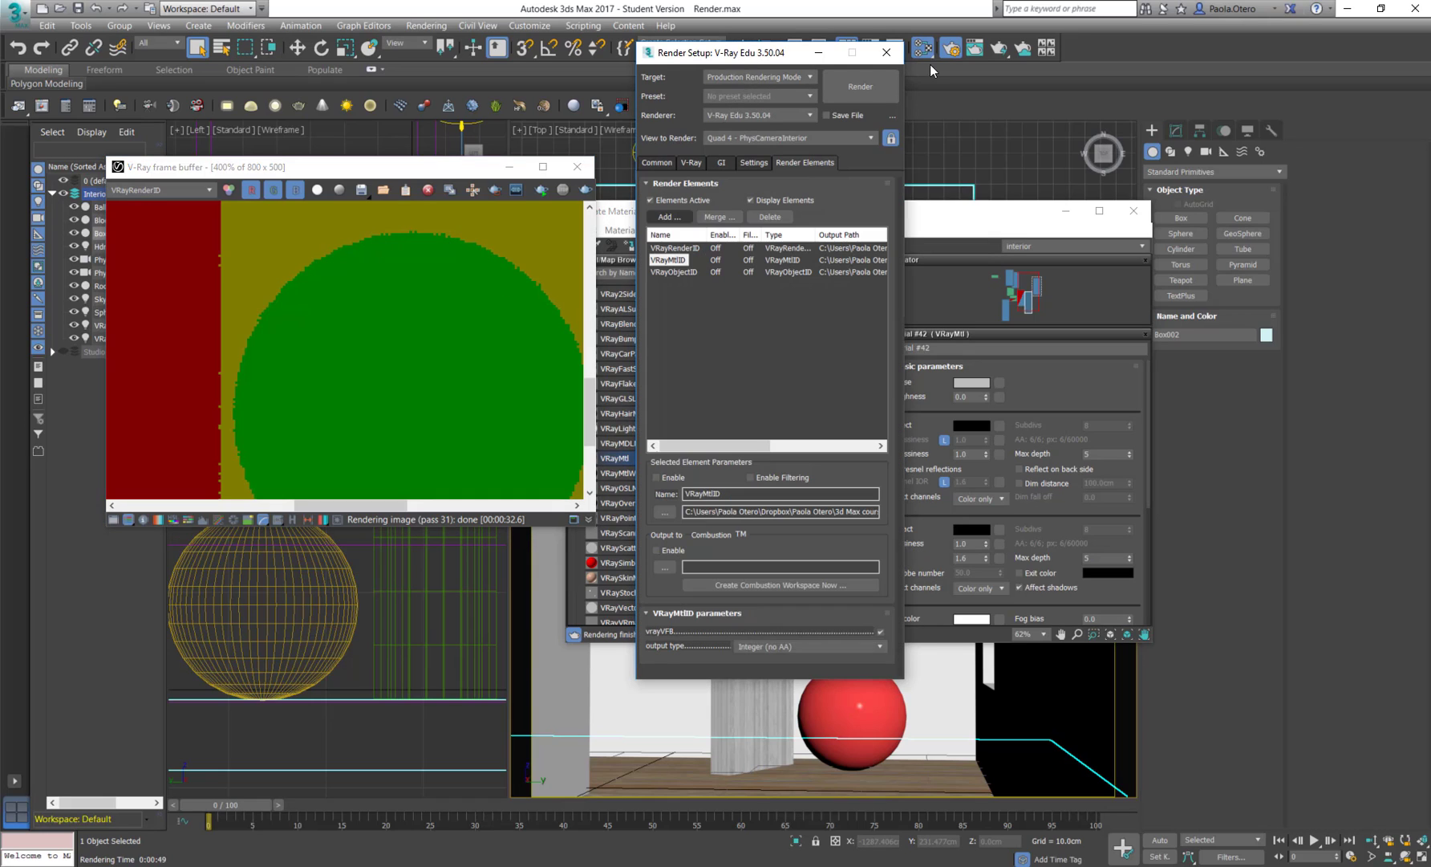
left_click(675, 248)
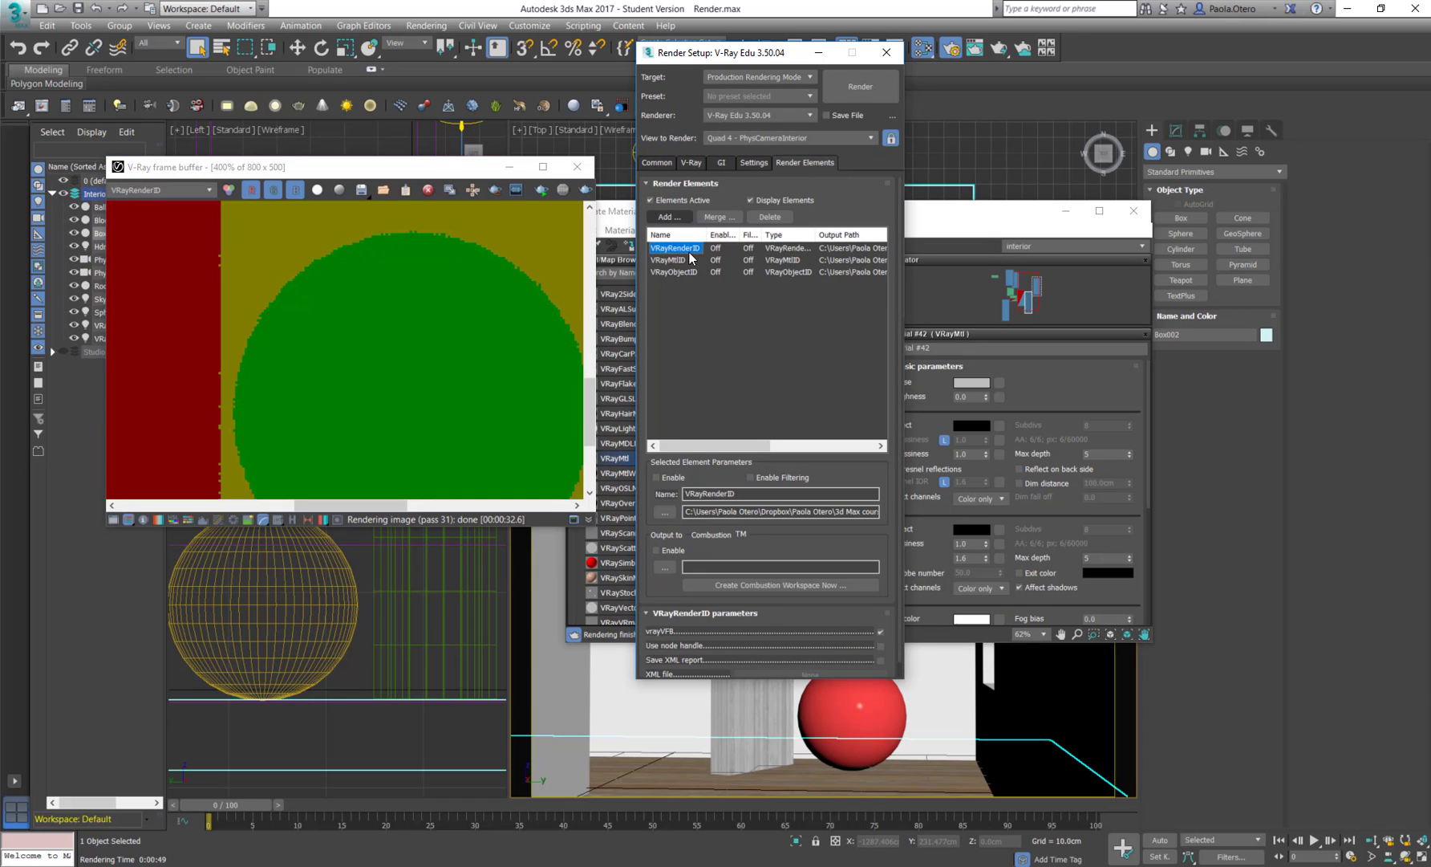
left_click(751, 476)
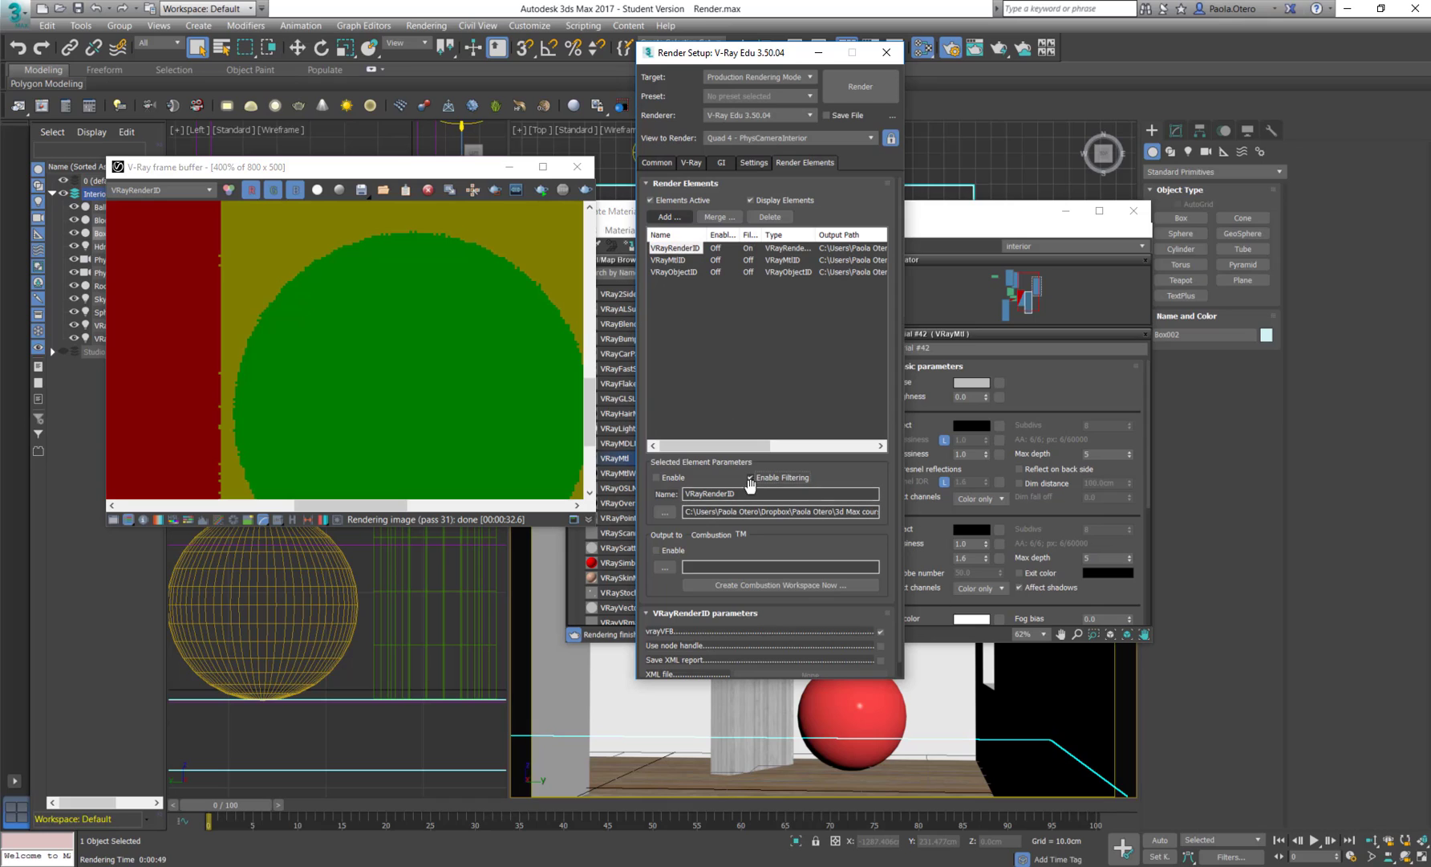
left_click(689, 162)
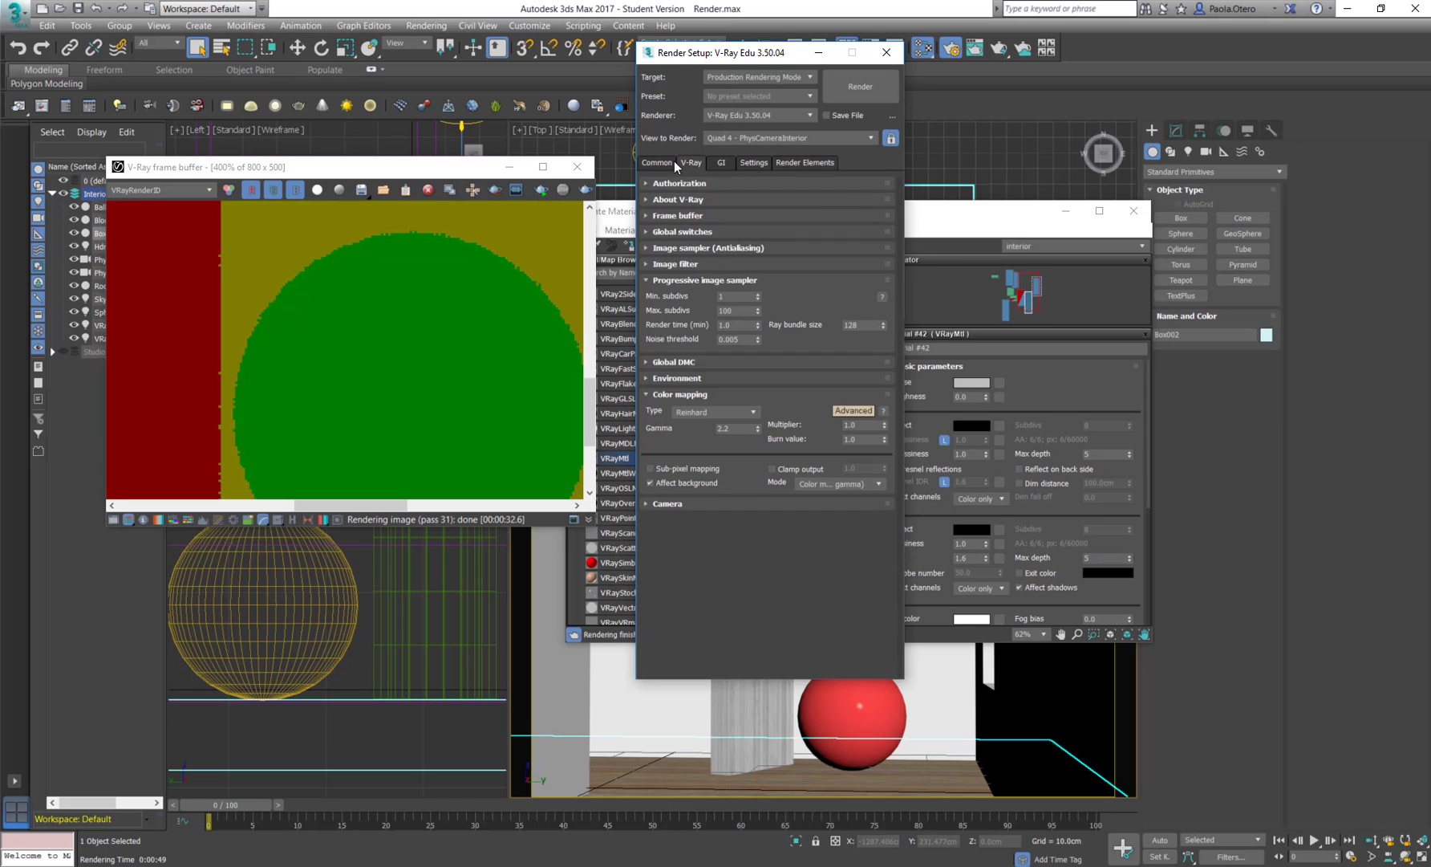
left_click(673, 264)
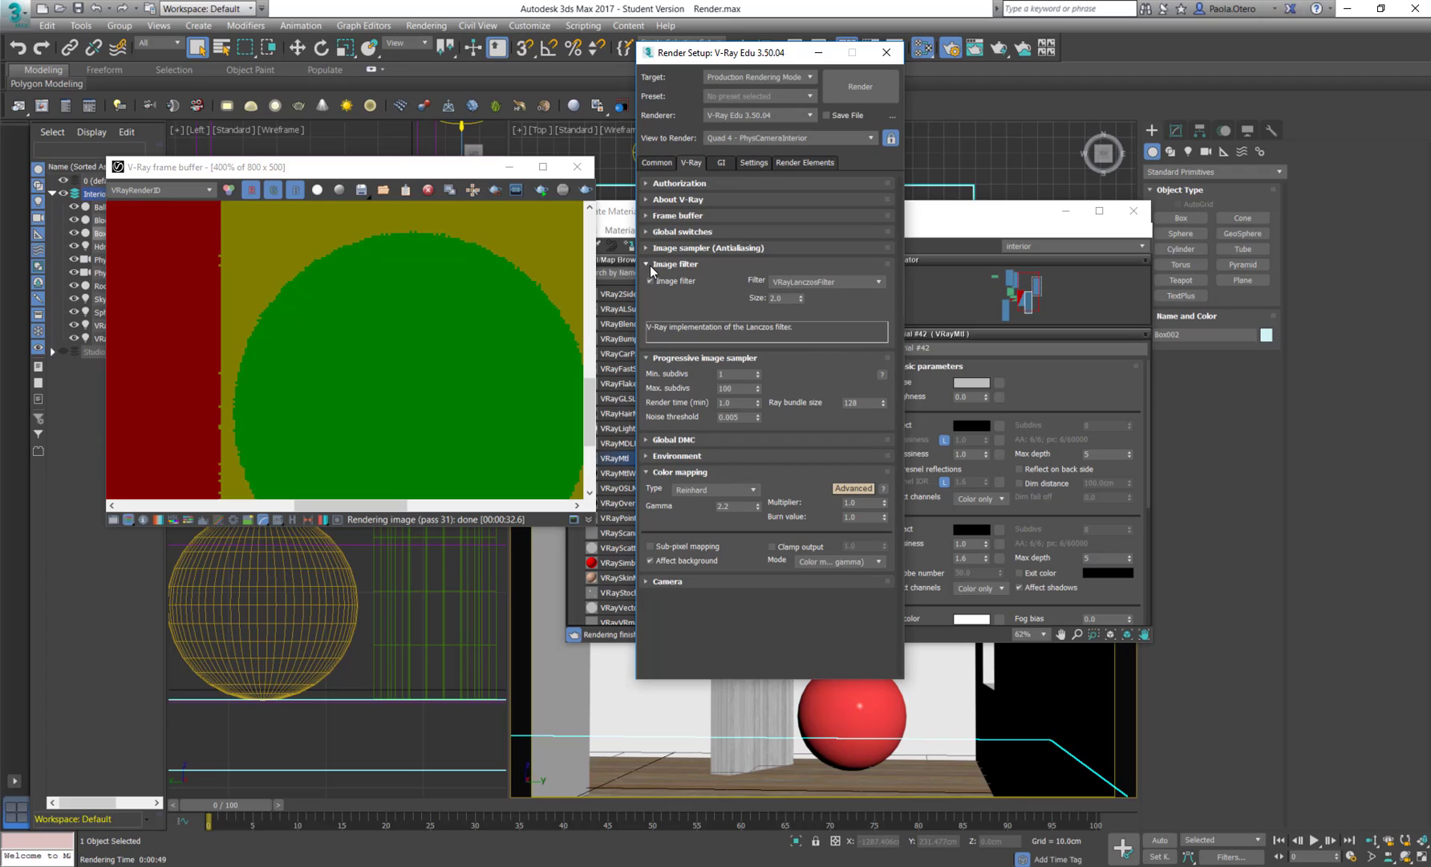
left_click(722, 163)
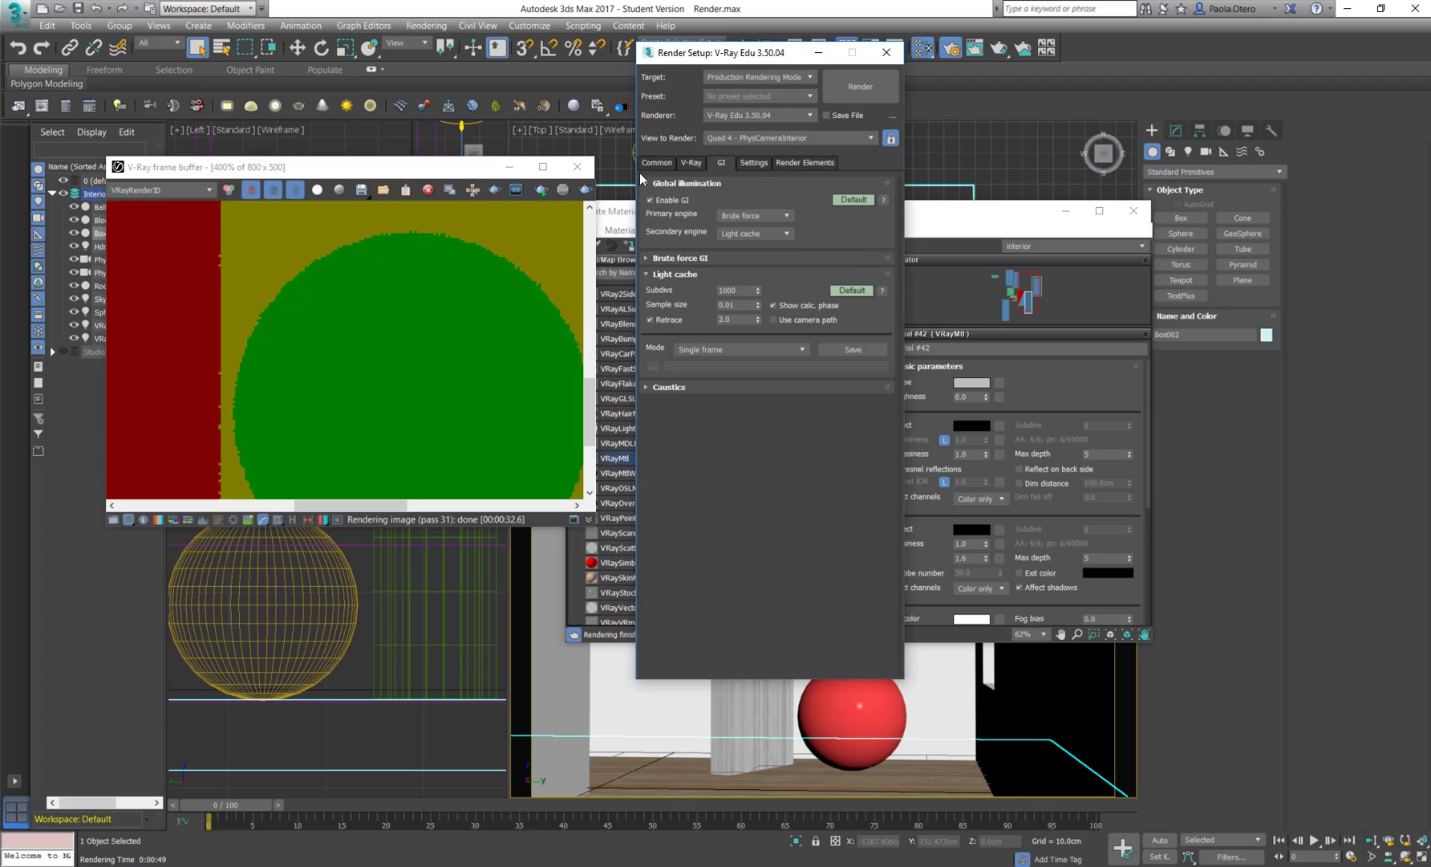
left_click(795, 163)
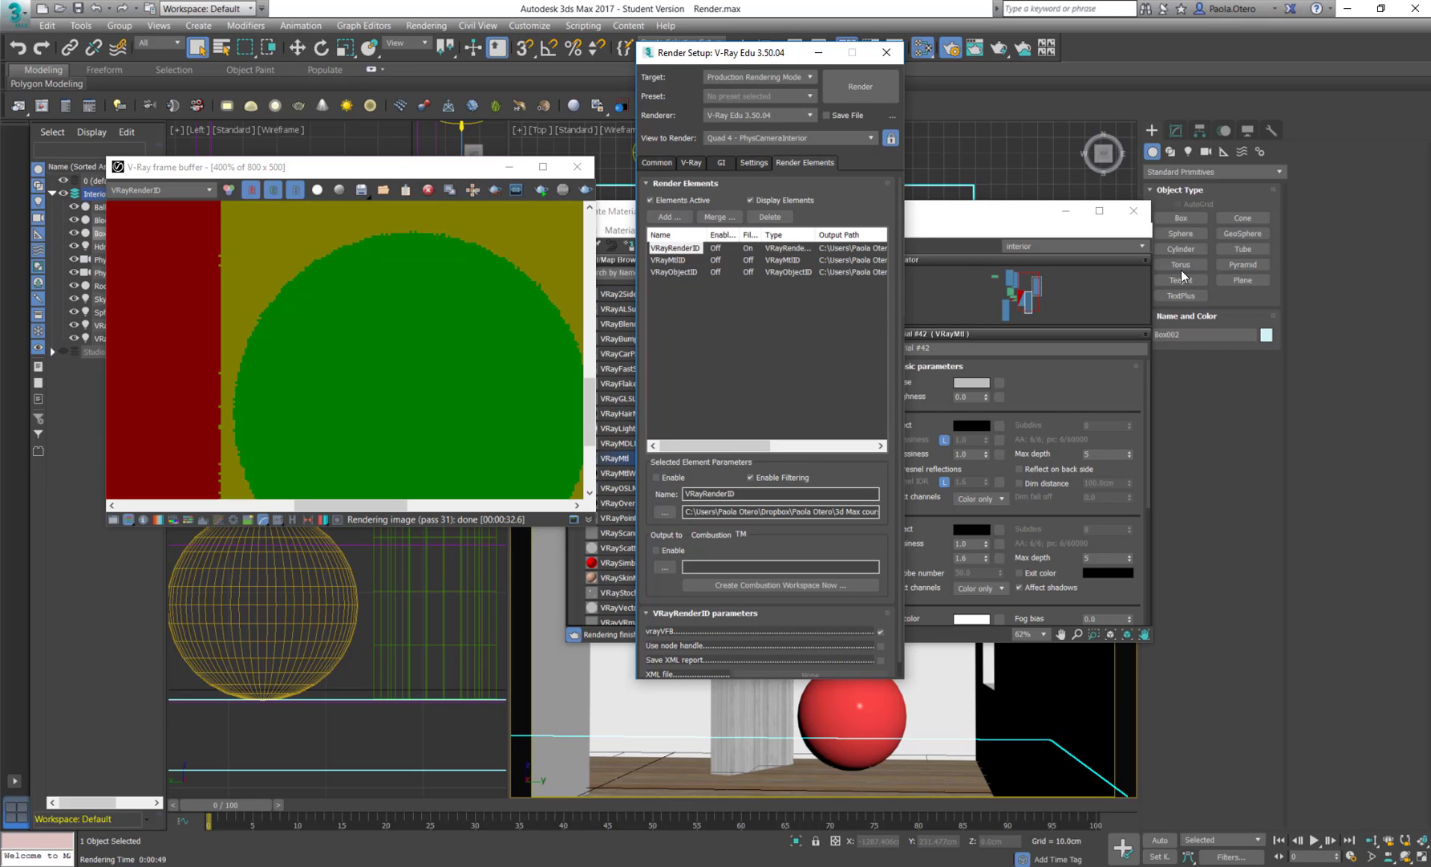
Step: Delete the VRayRenderID, VRayMtlID and VRayObjectID render elements
left_click(946, 216)
left_click(851, 130)
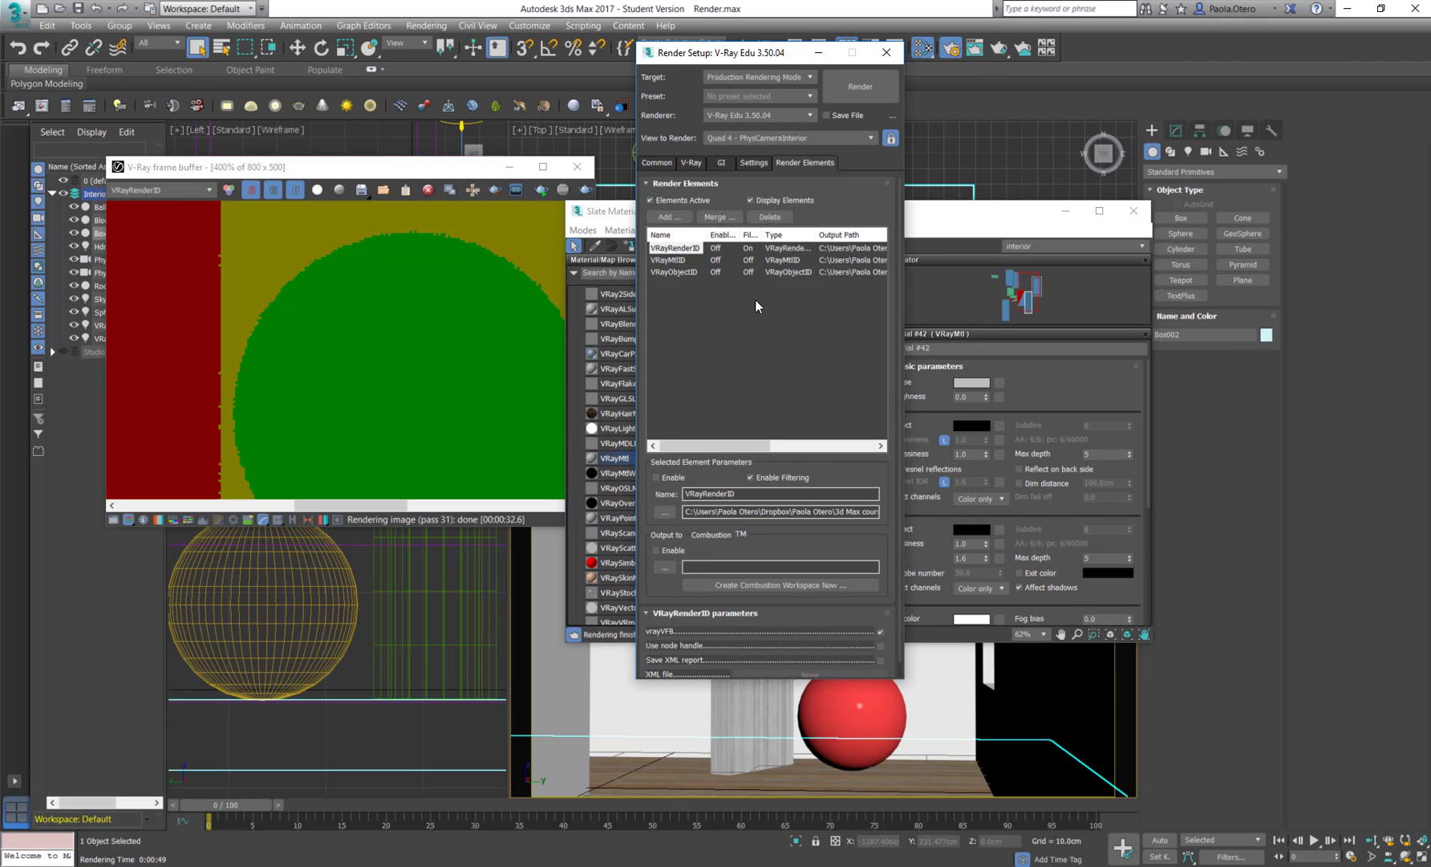
left_click(769, 216)
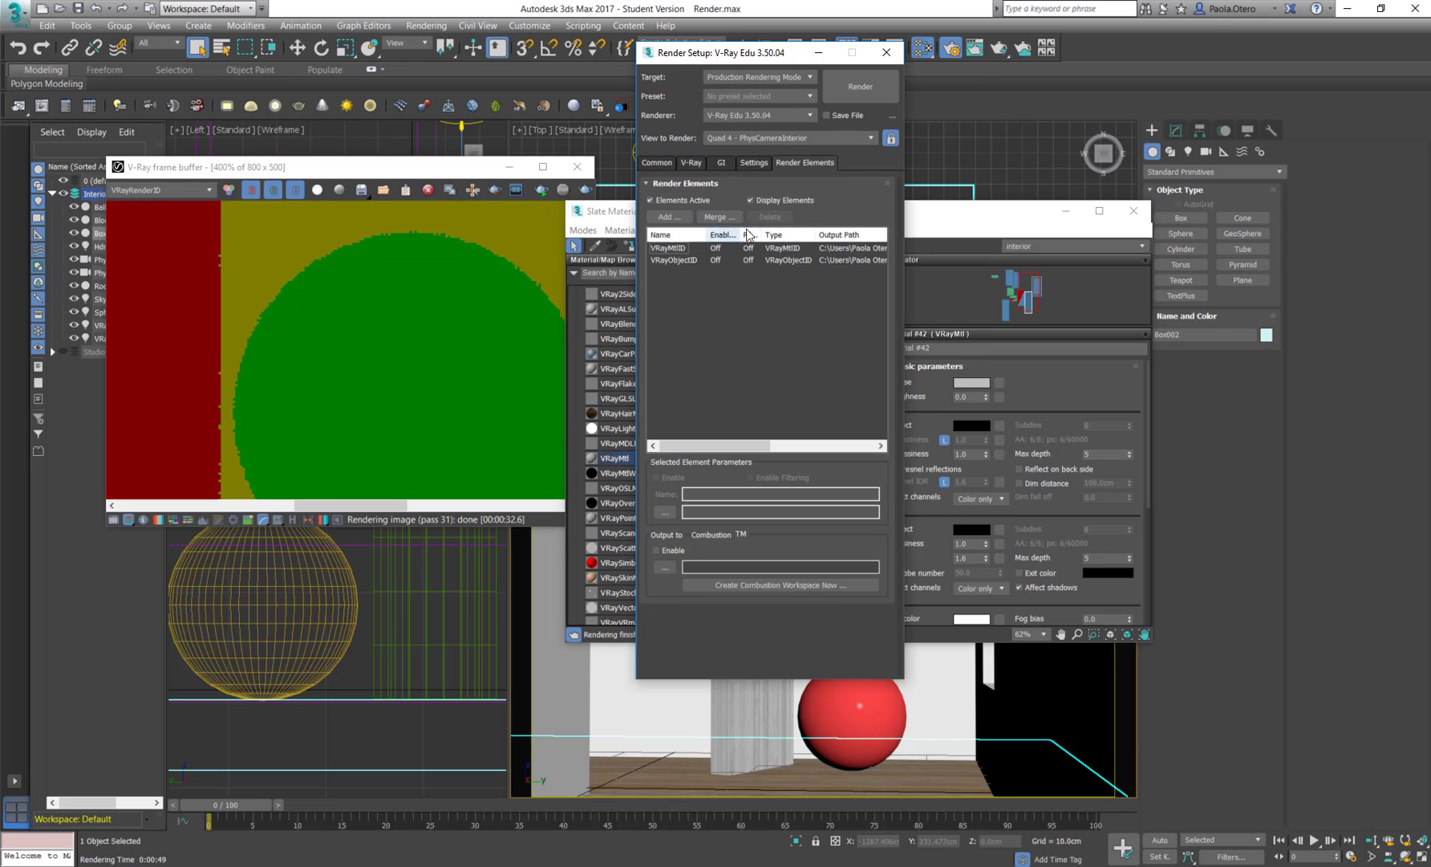
left_click(669, 248)
left_click(770, 217)
left_click(698, 248)
left_click(770, 217)
Step: Add a VRayWireColor render element
left_click(670, 216)
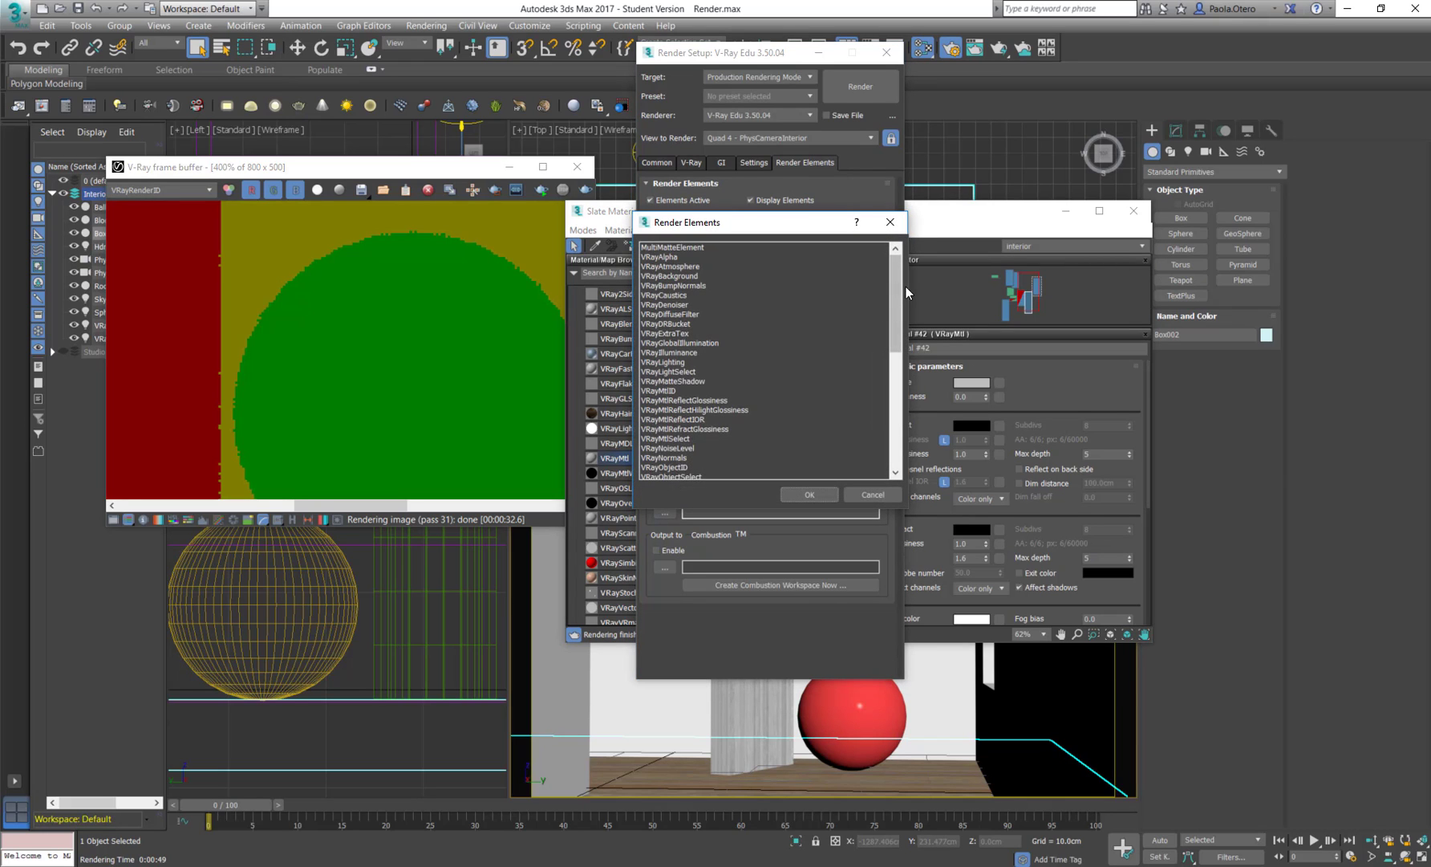
left_click_drag(896, 337, 819, 475)
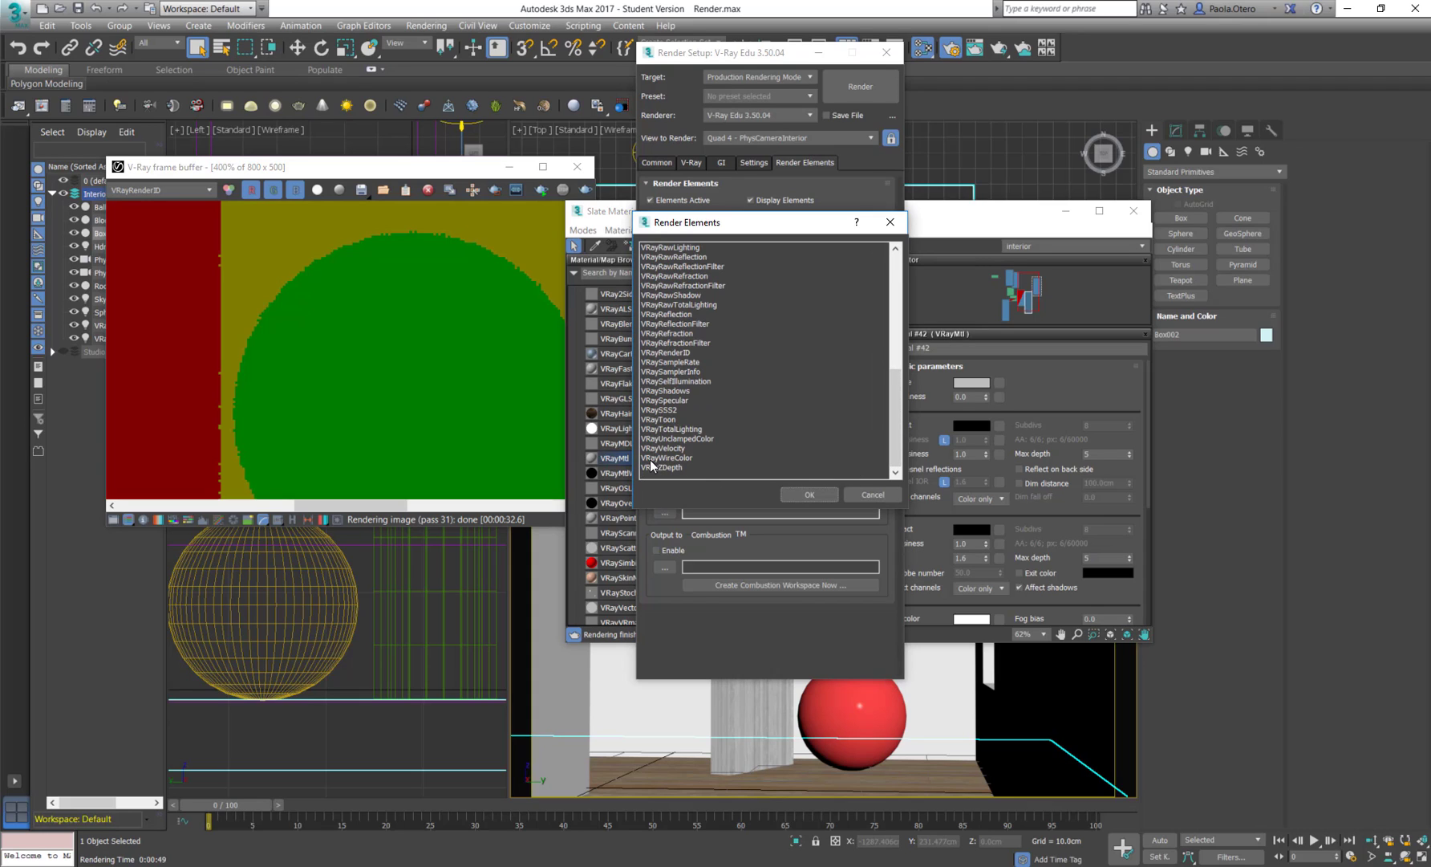
left_click(676, 458)
left_click(806, 494)
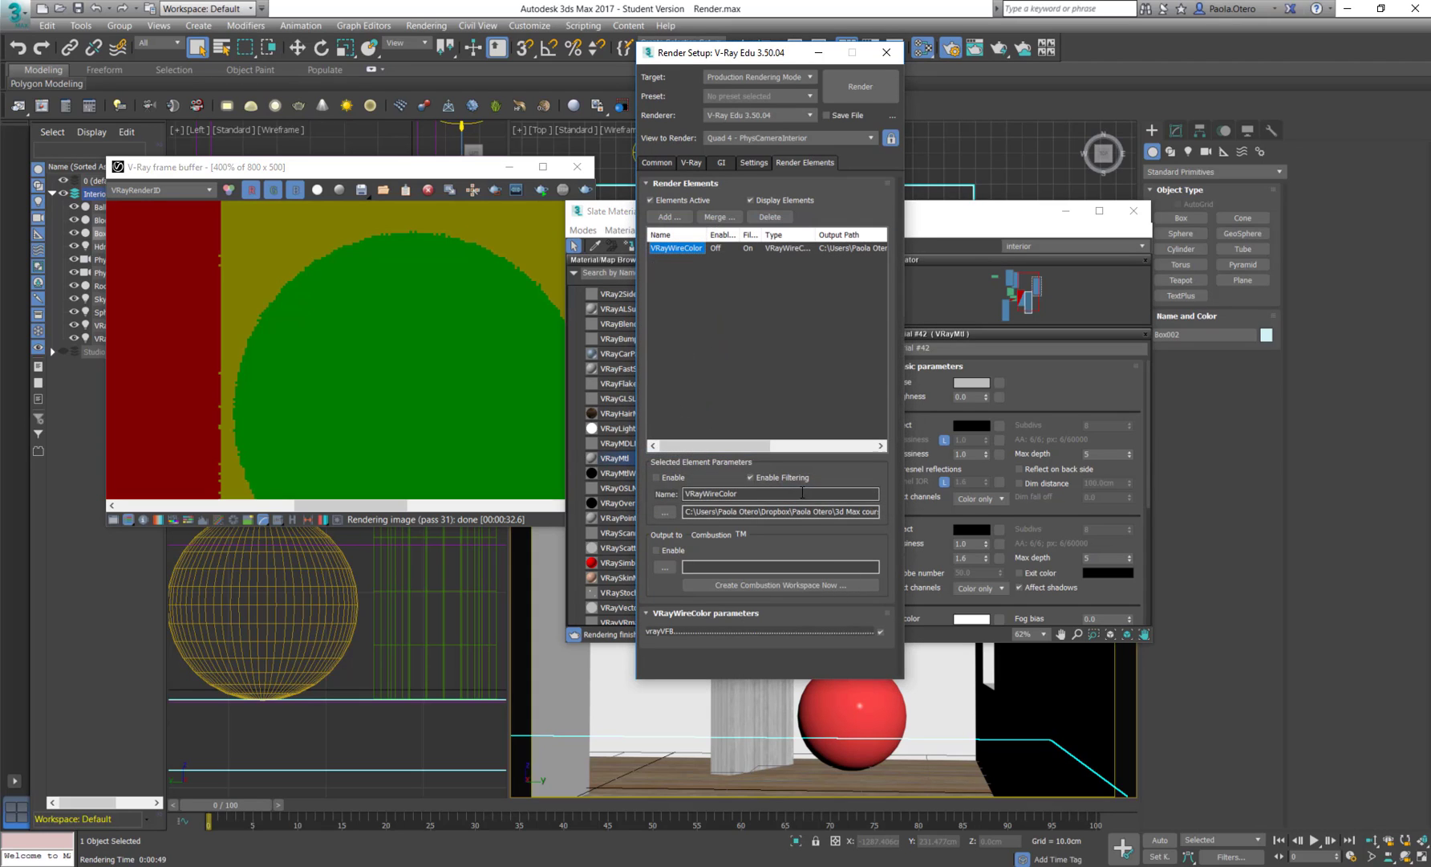
Step: Minimize Render Setup and the Slate Material Editor, then select the Room in the Top view
left_click(819, 52)
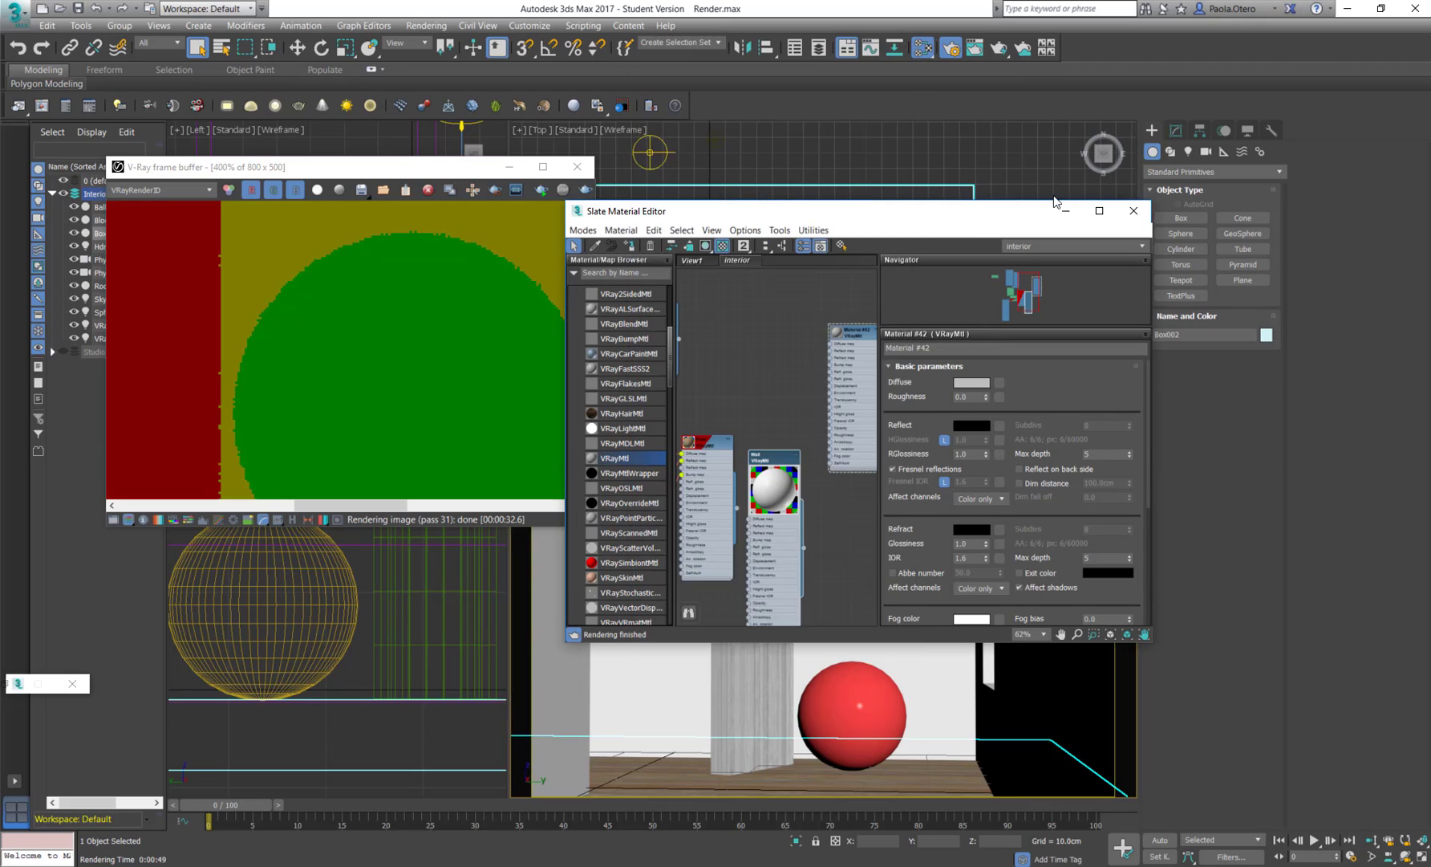
left_click(1066, 210)
mouse_move(767, 256)
middle_mouse_down()
mouse_move(767, 284)
mouse_move(799, 280)
mouse_move(787, 259)
middle_mouse_up()
scroll(722, 268, "up", 2)
left_click(690, 236)
left_click(676, 243)
left_click(672, 215)
left_click(632, 251)
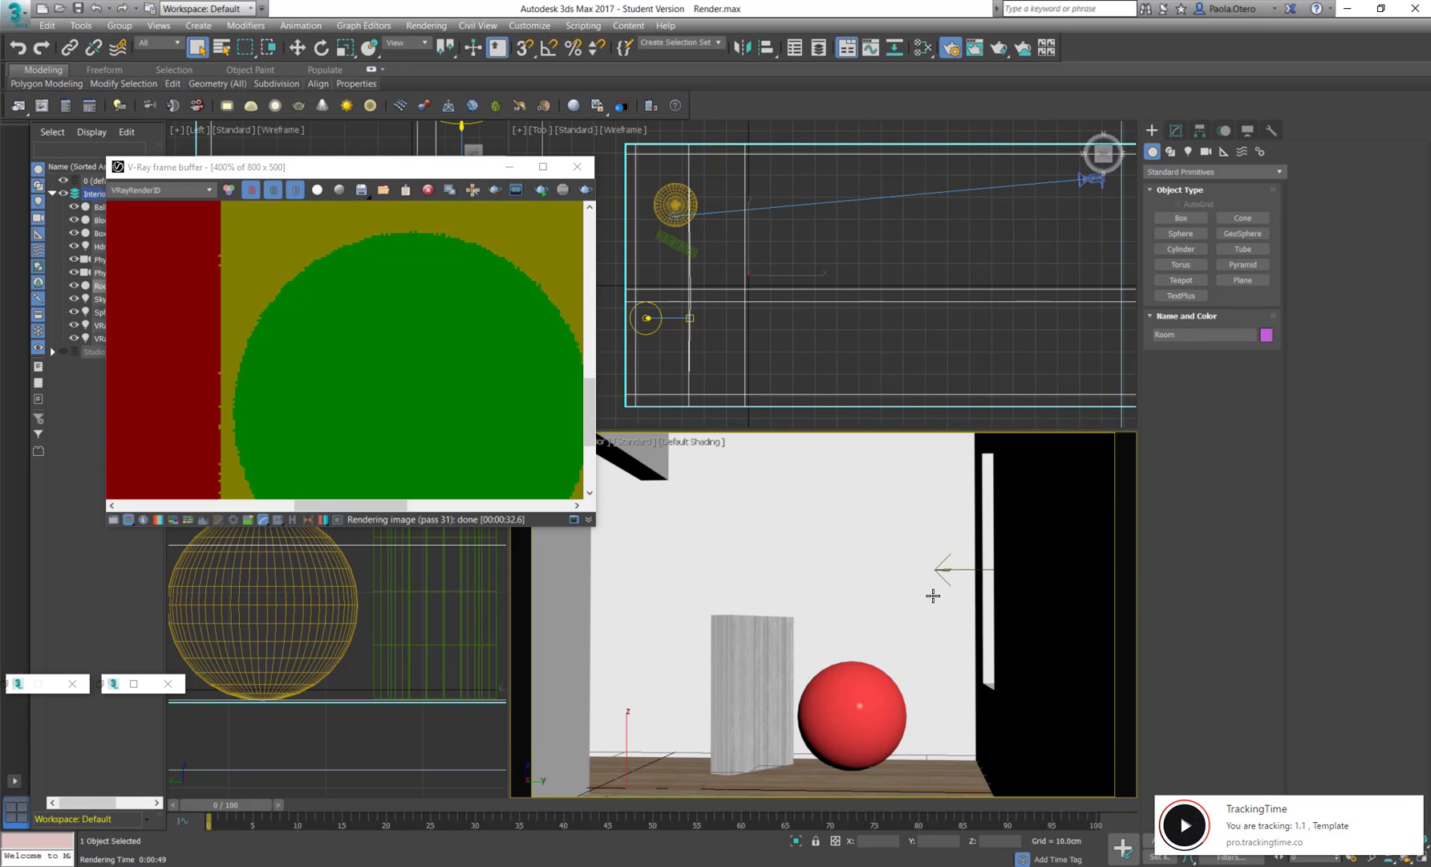
Step: Render the scene again and view the in-progress RGB color channel
left_click(586, 190)
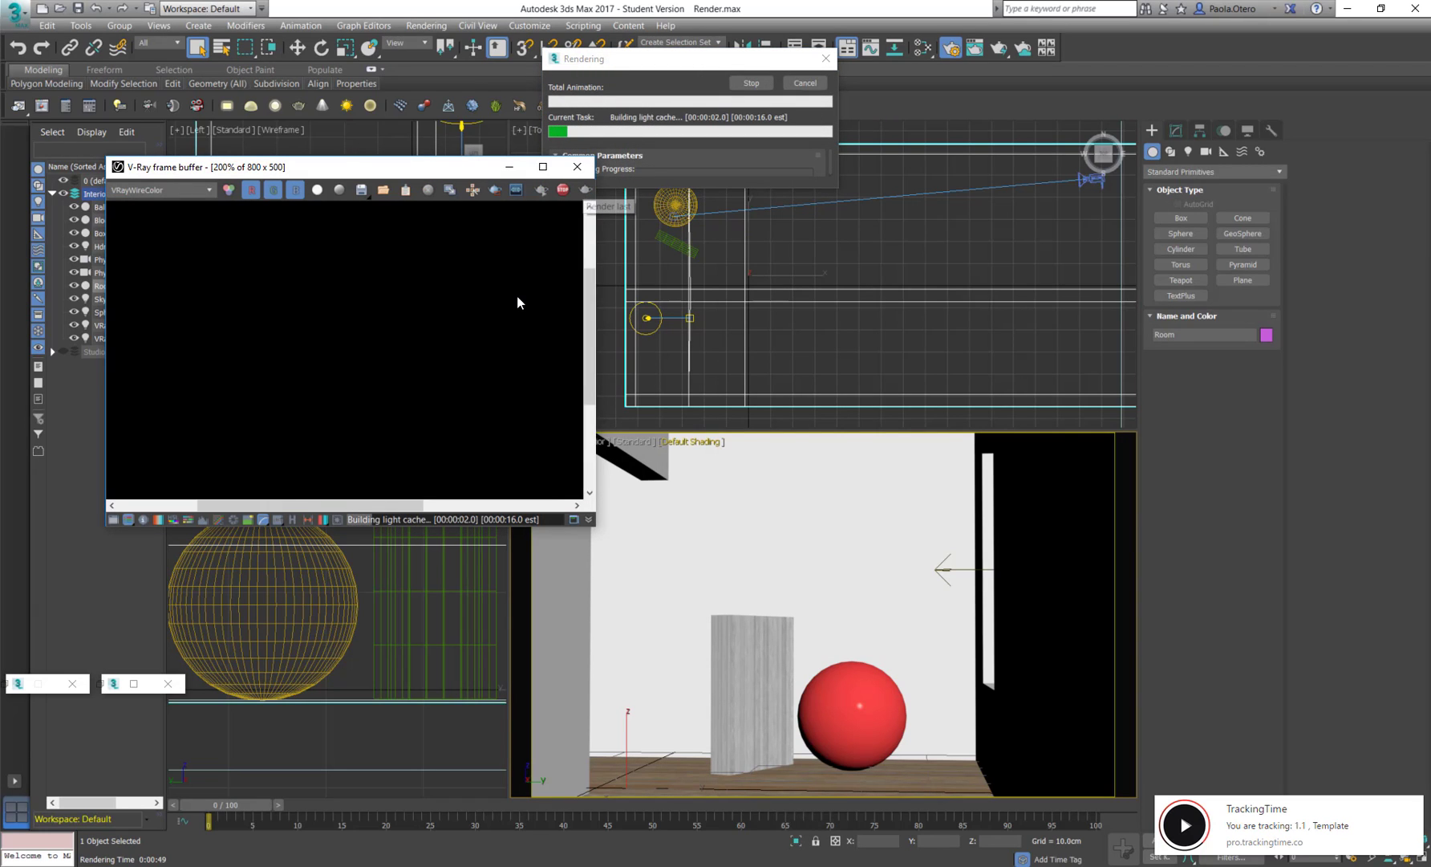
scroll(517, 297, "down", 3)
scroll(518, 298, "up", 1)
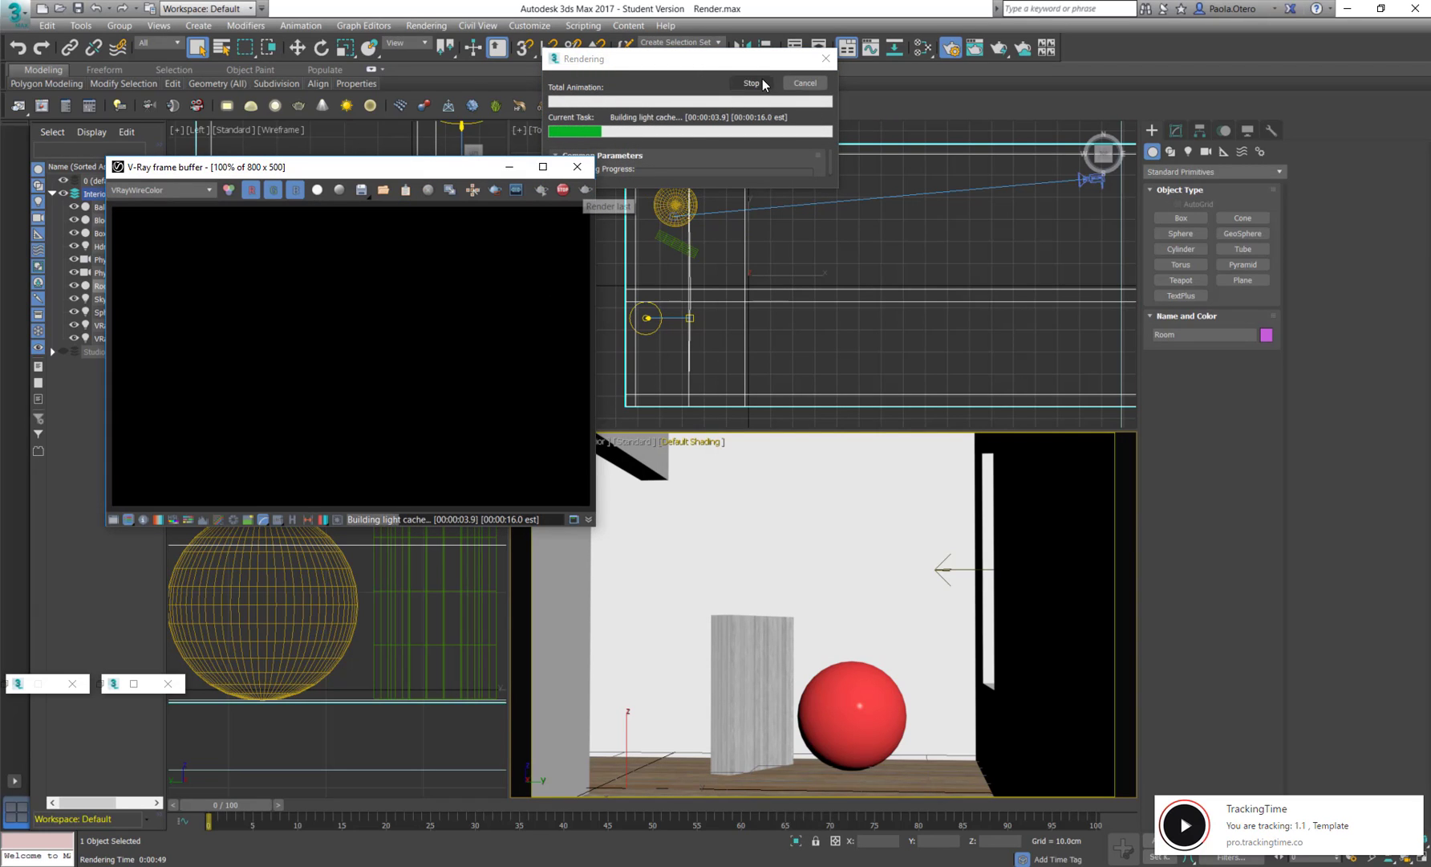
left_click(198, 190)
left_click(185, 205)
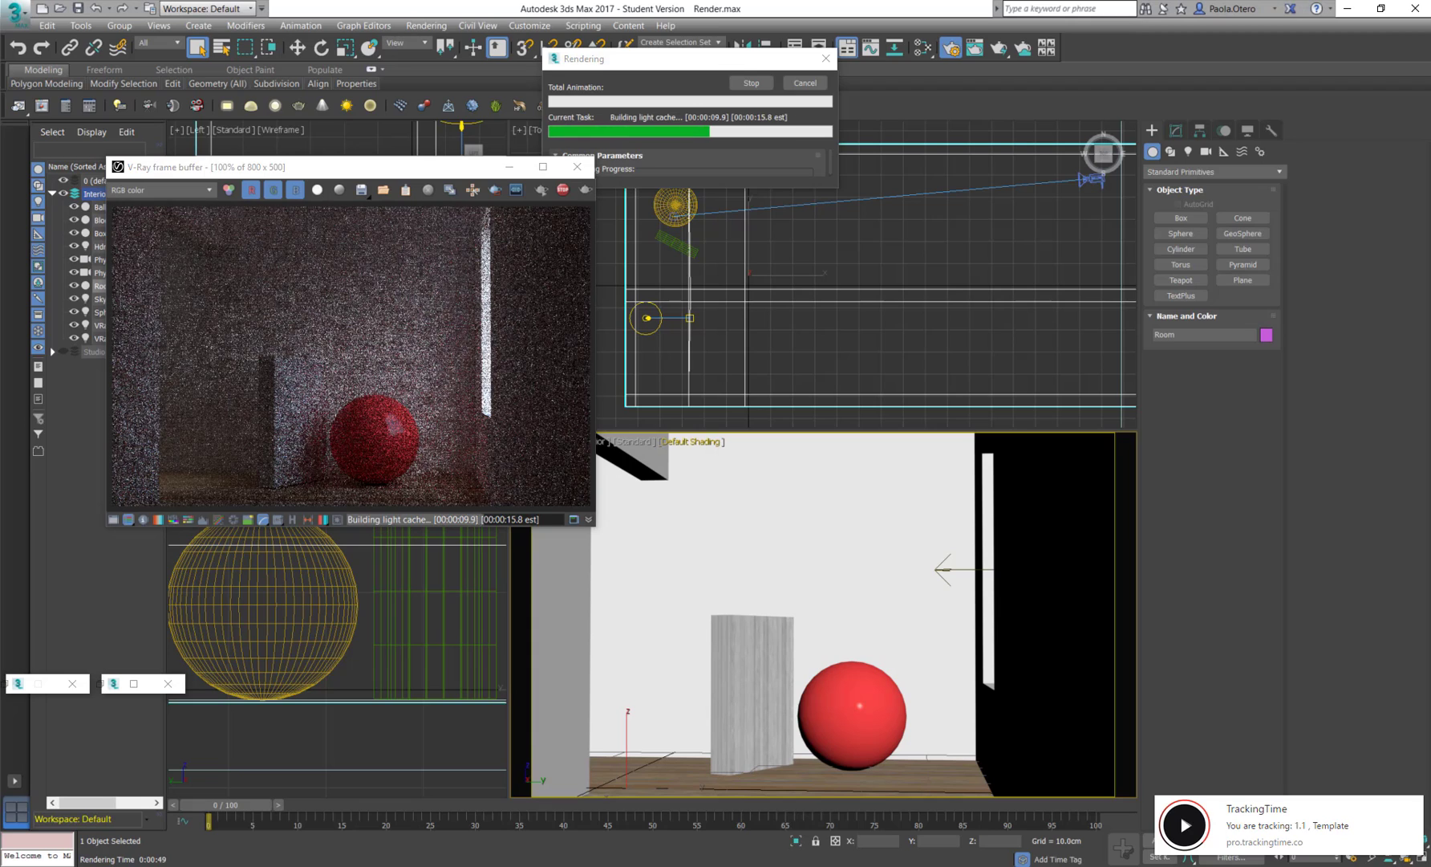
Step: Stop the render and show the VRayWireColor channel, zooming in and back out to 100%
left_click(750, 85)
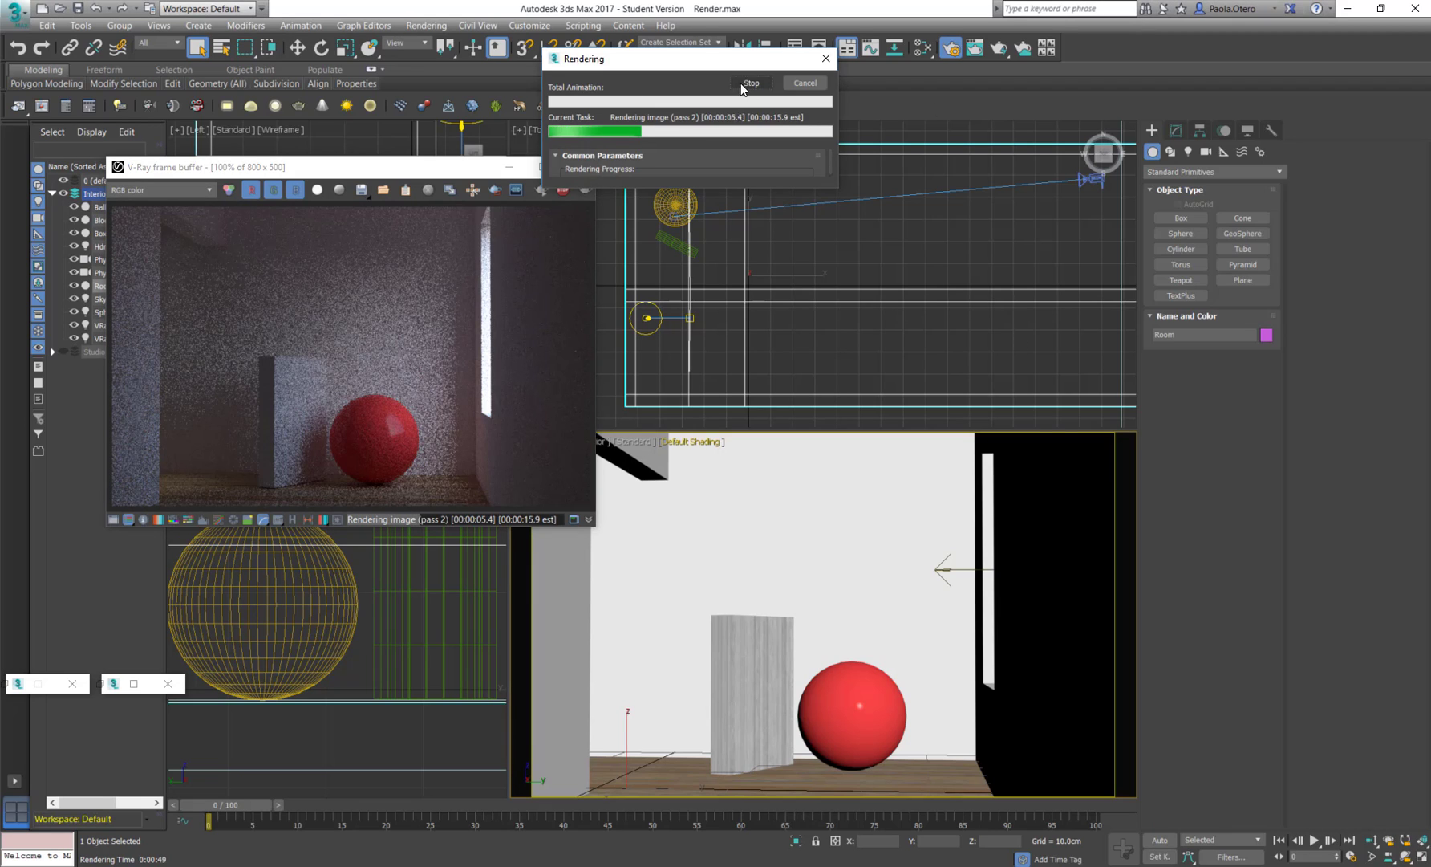
left_click(205, 190)
left_click(173, 234)
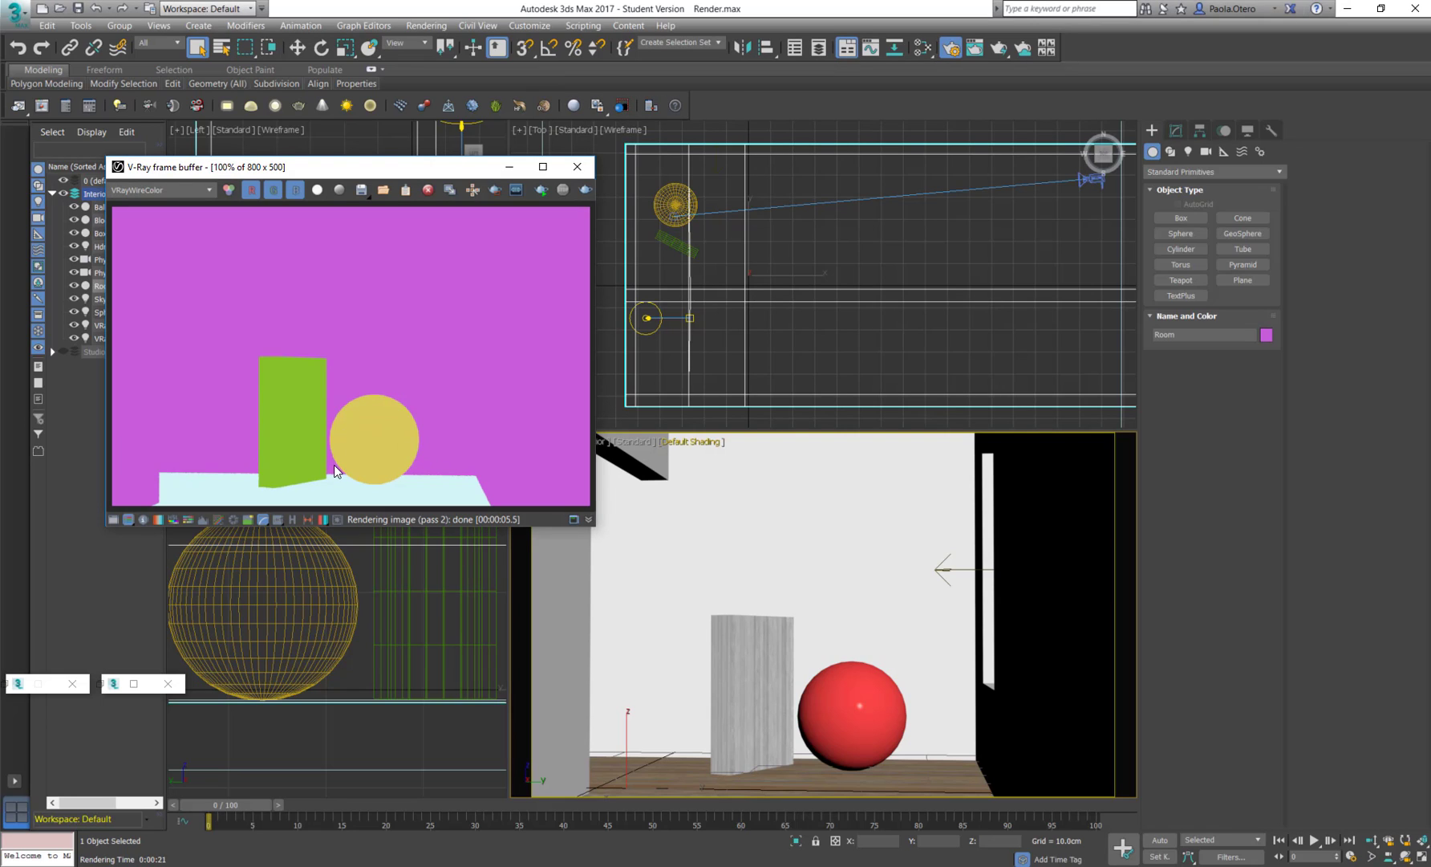
scroll(363, 414, "up", 4)
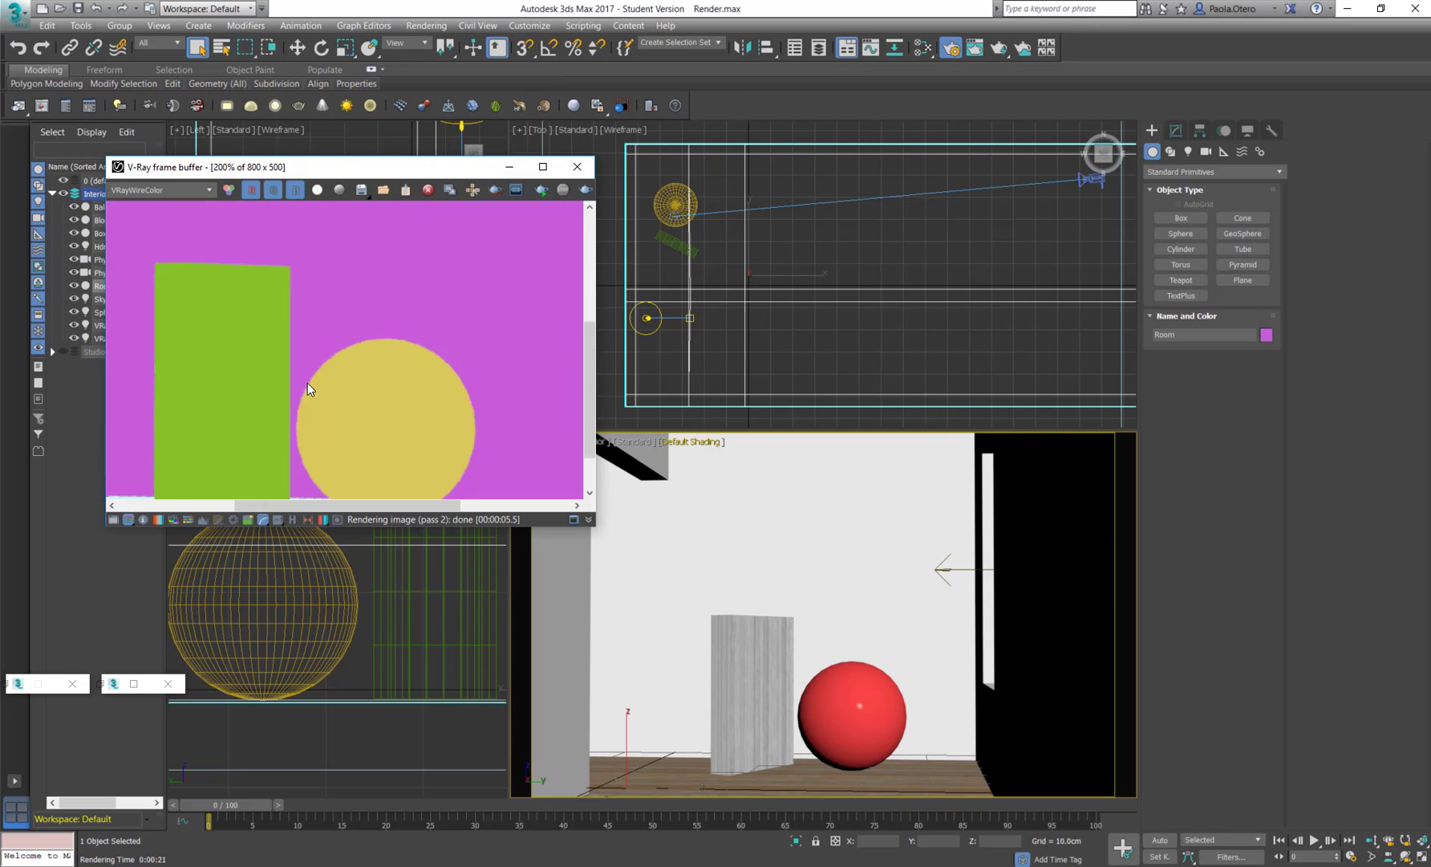
scroll(351, 383, "down", 3)
scroll(342, 388, "up", 3)
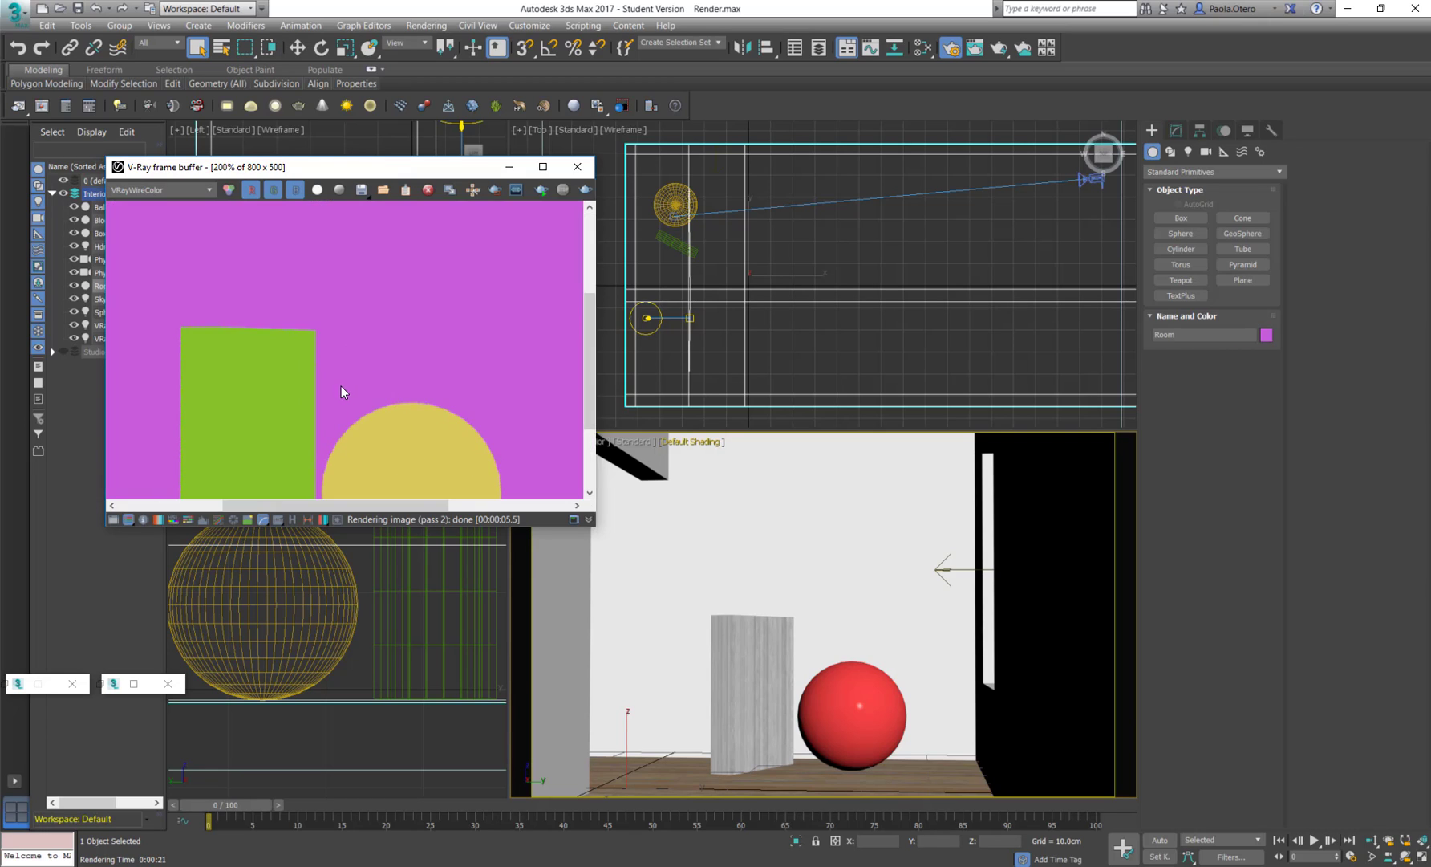
scroll(342, 392, "down", 2)
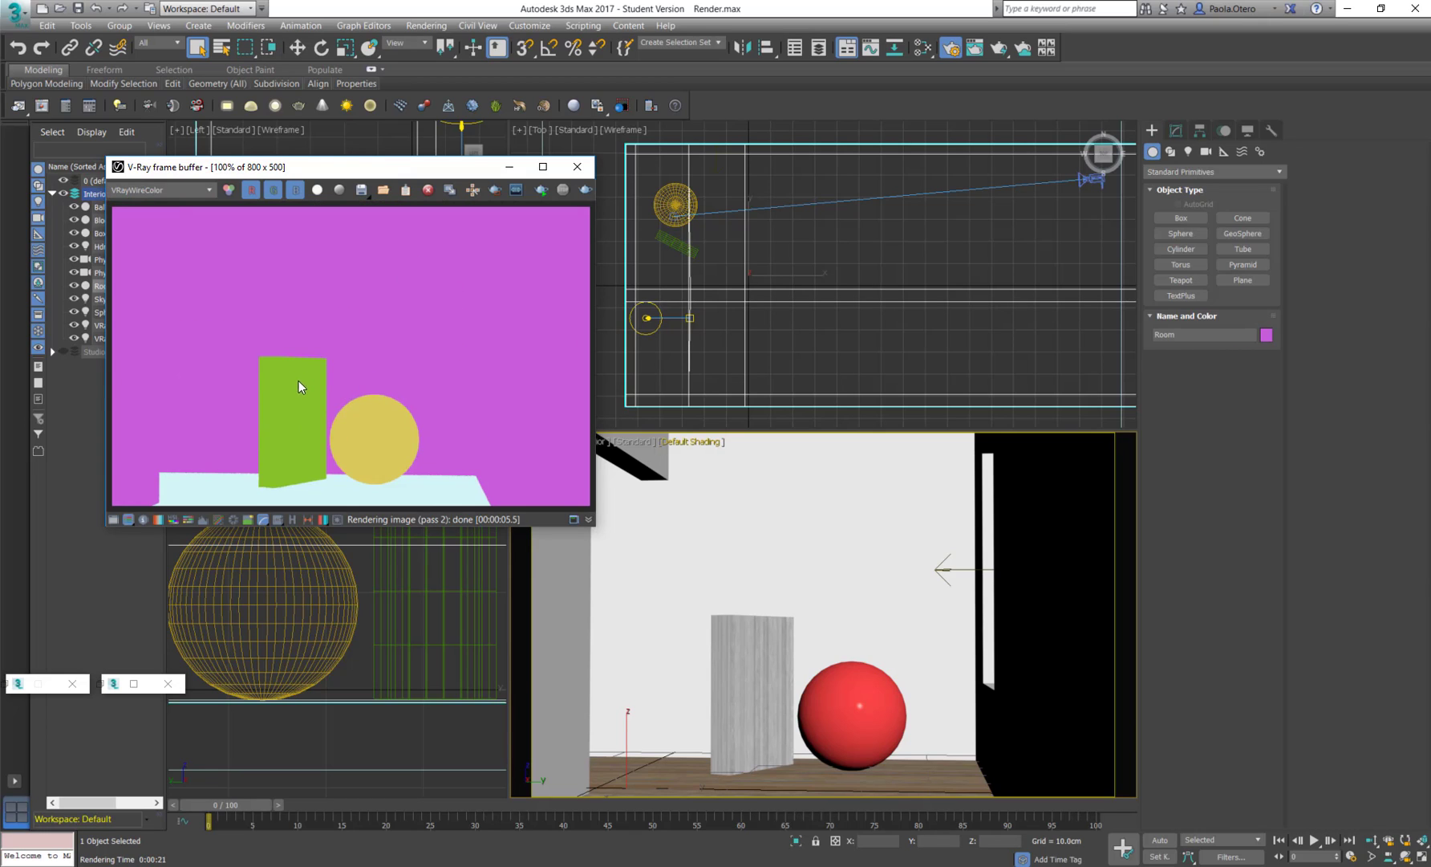